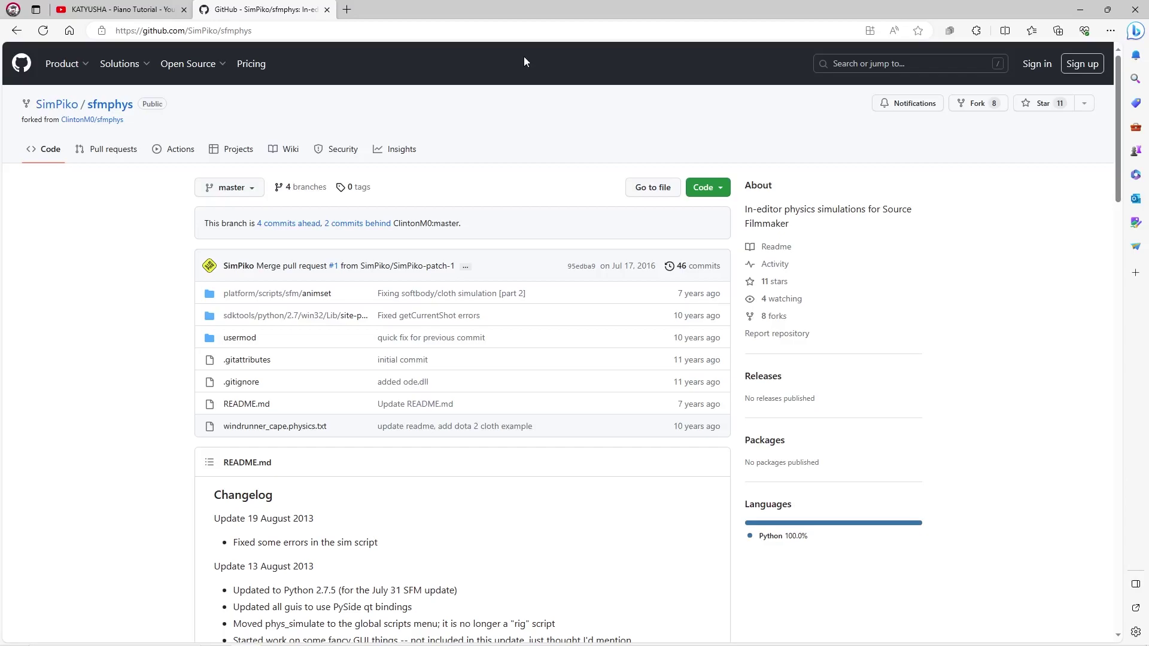
Step: Download the sfmphys repository as a ZIP and extract sfmphys-master.zip in the Downloads folder
click(711, 188)
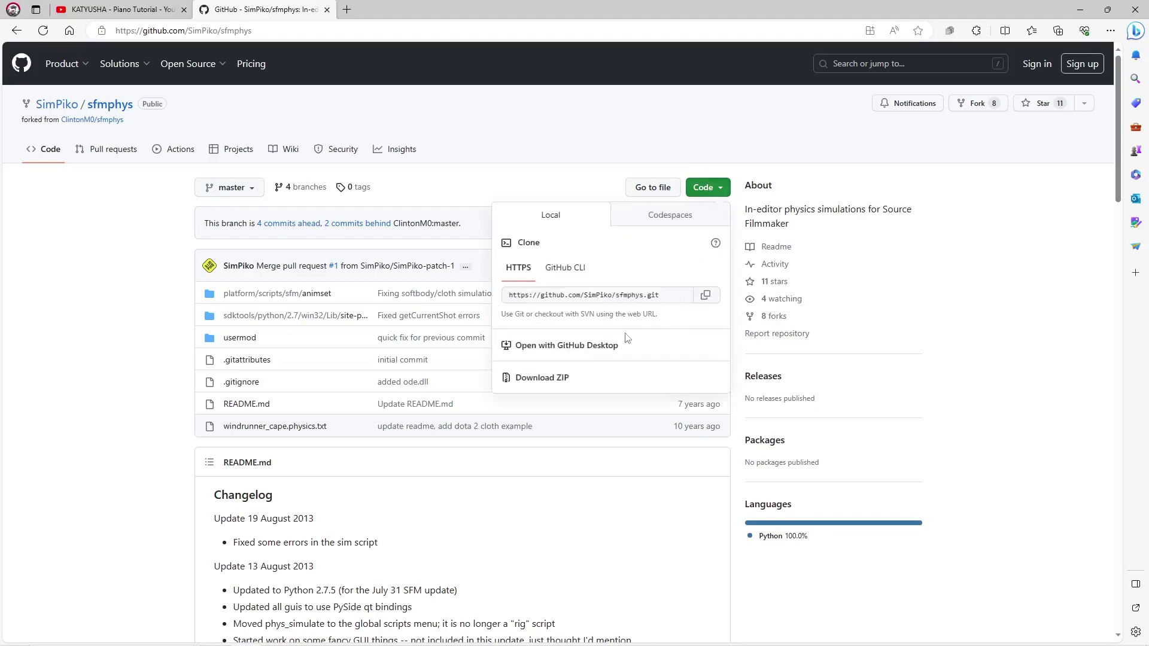
click(549, 377)
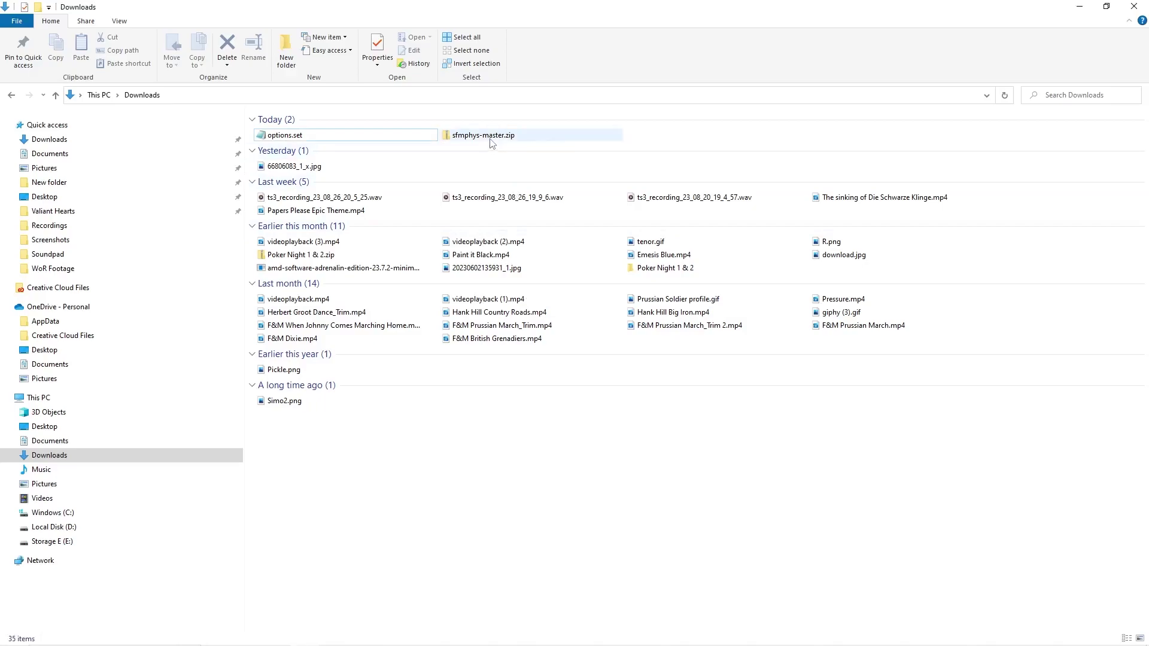
double_click(489, 138)
right_click(489, 137)
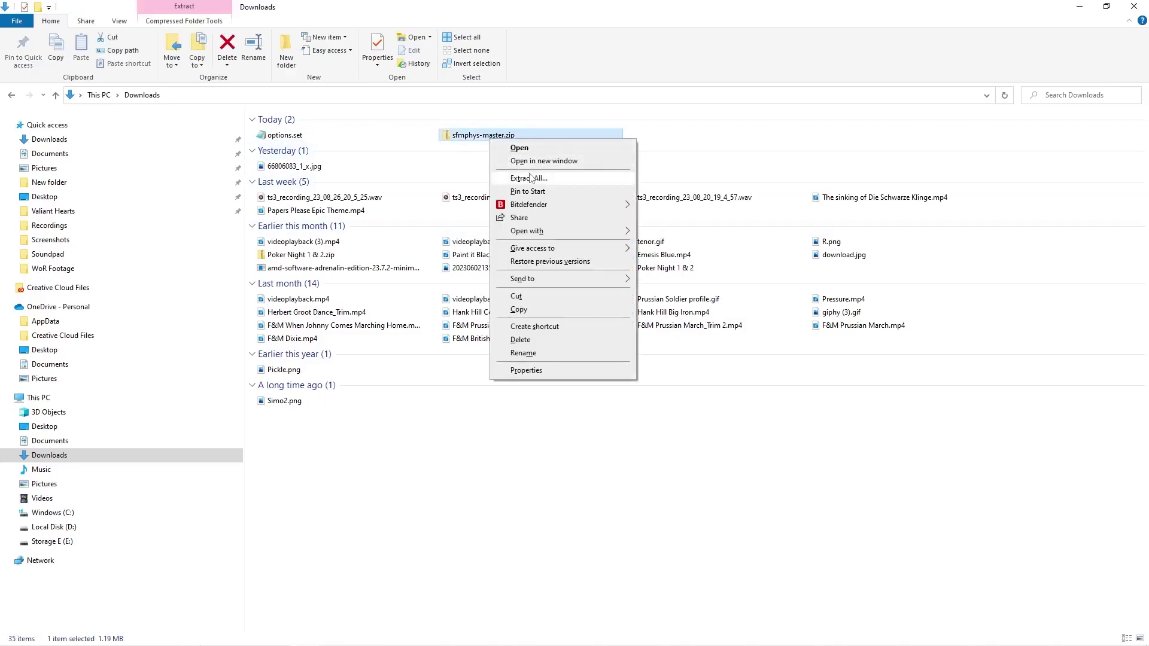
click(531, 178)
double_click(651, 136)
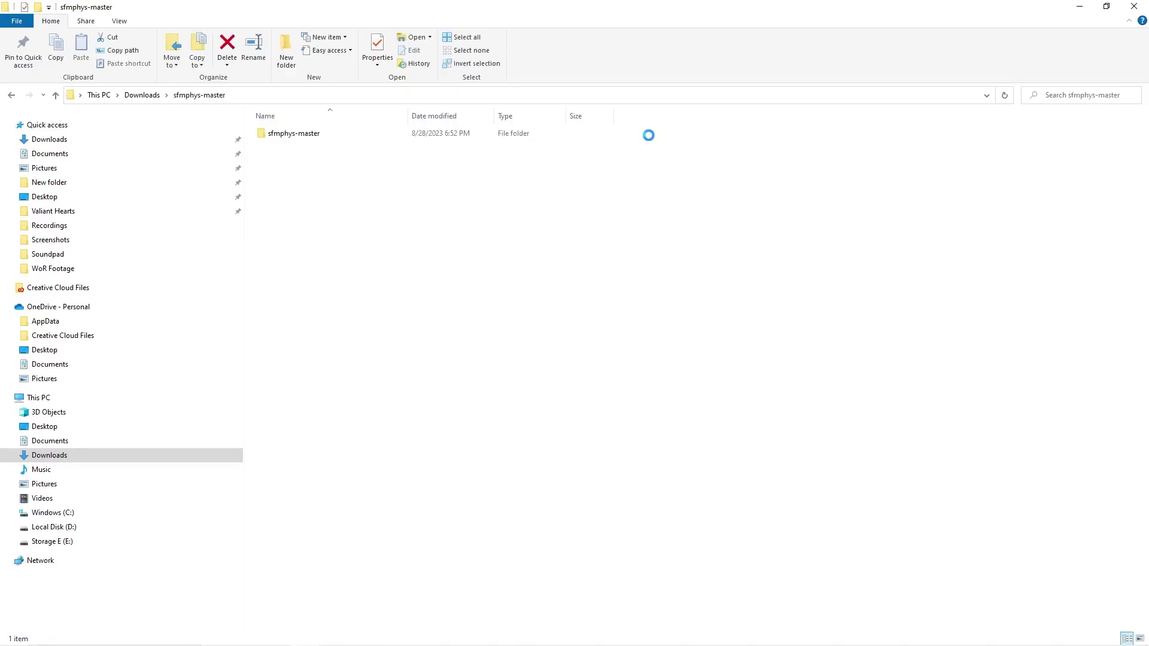
Step: Cut the platform, sdktools and usermod folders from the inner sfmphys-master folder
double_click(307, 137)
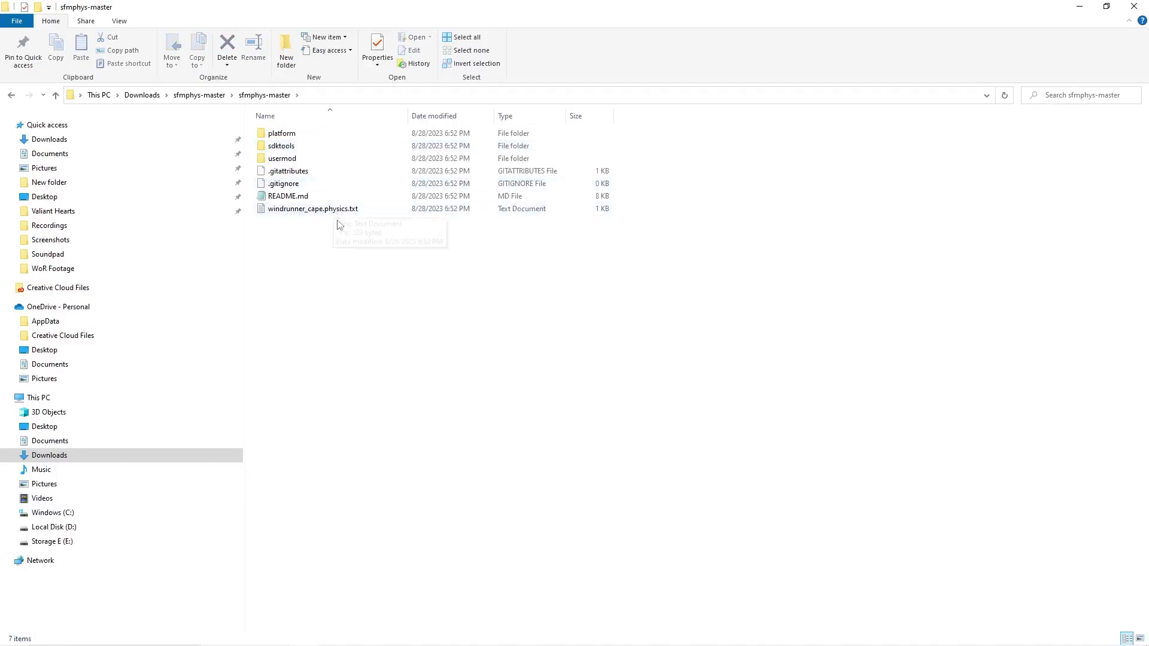
click(321, 133)
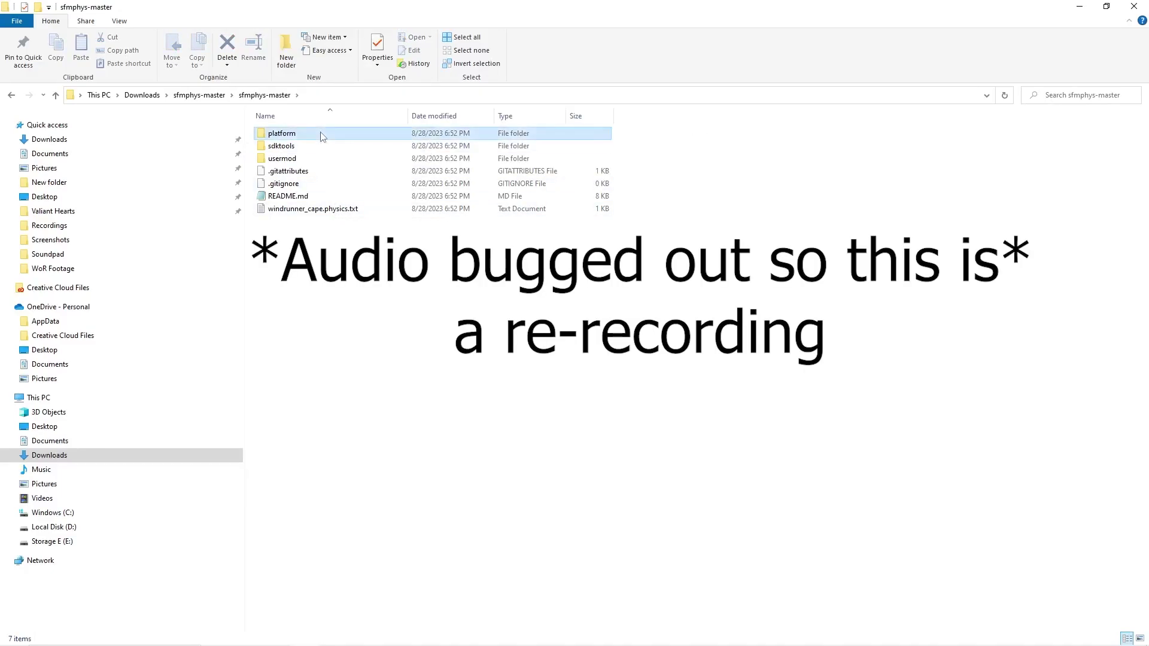
ctrl+click(317, 146)
ctrl+click(318, 159)
right_click(321, 152)
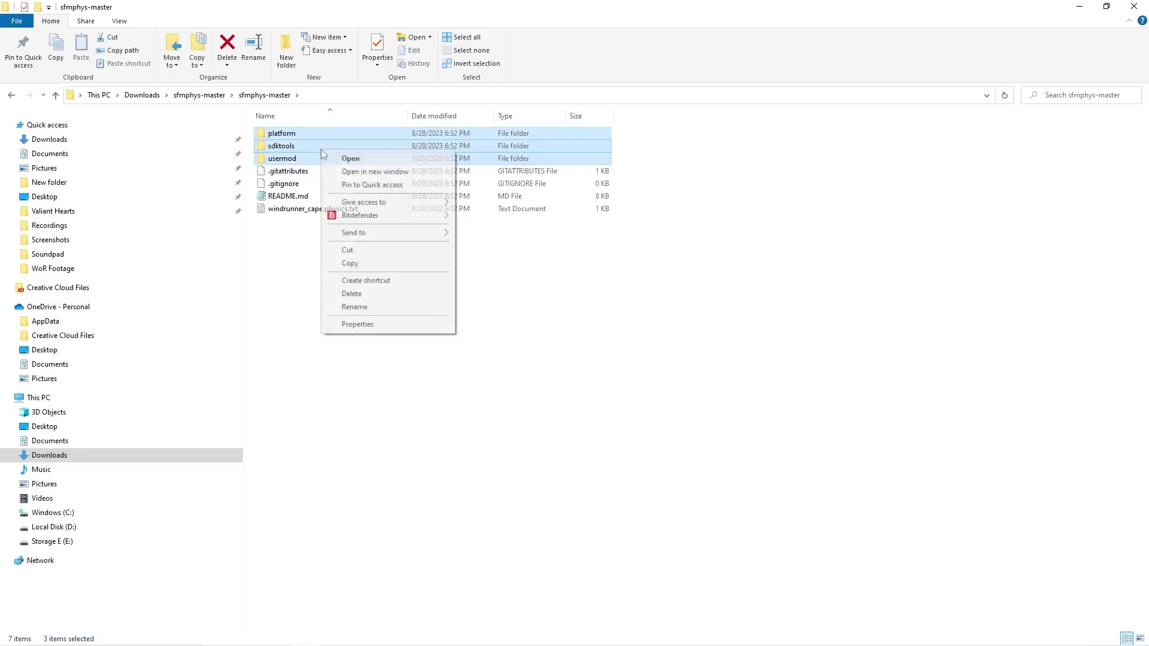
click(348, 250)
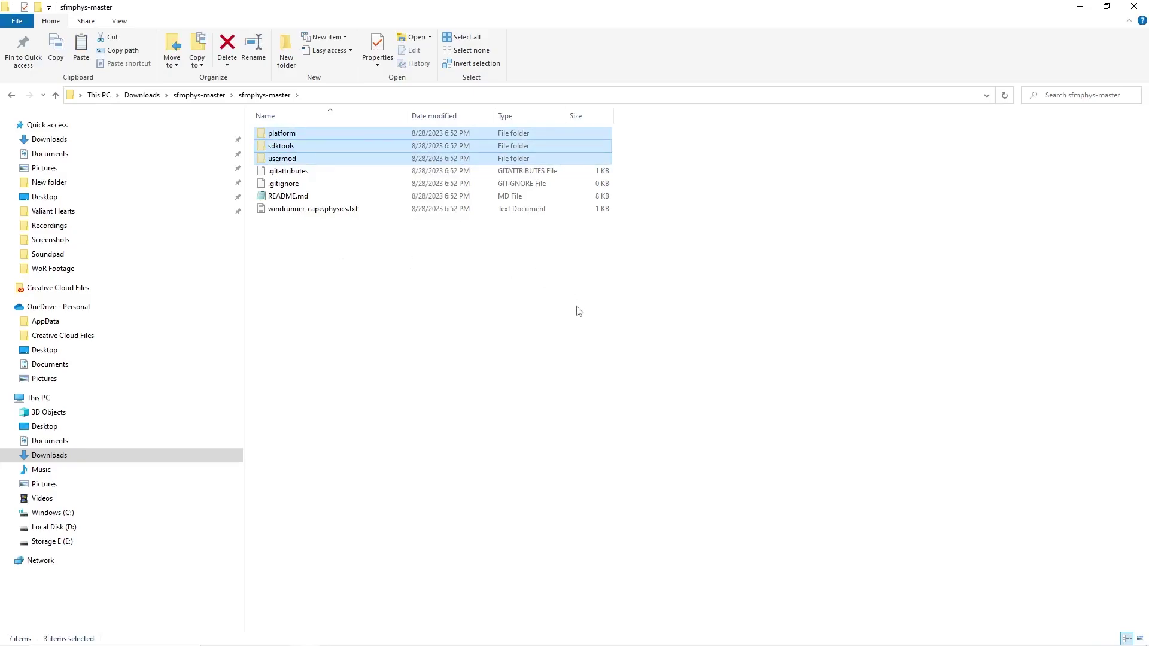
click(510, 358)
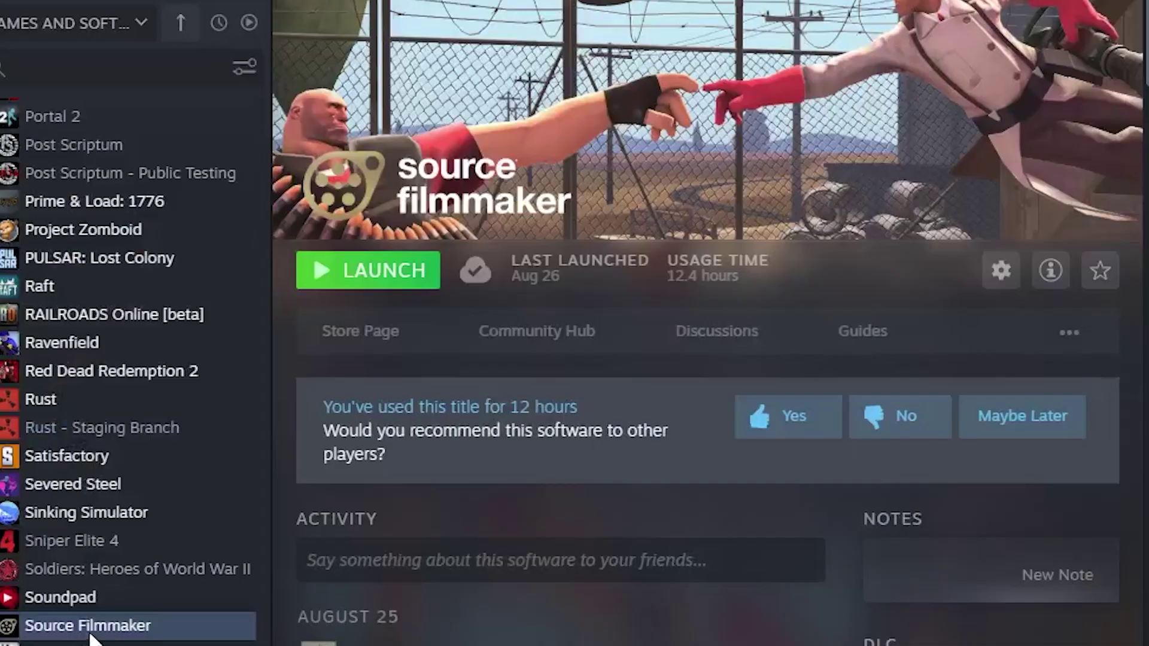
Step: Open Source Filmmaker's installed files from Steam and paste the cut folders into its game folder, replacing the duplicate files
right_click(87, 637)
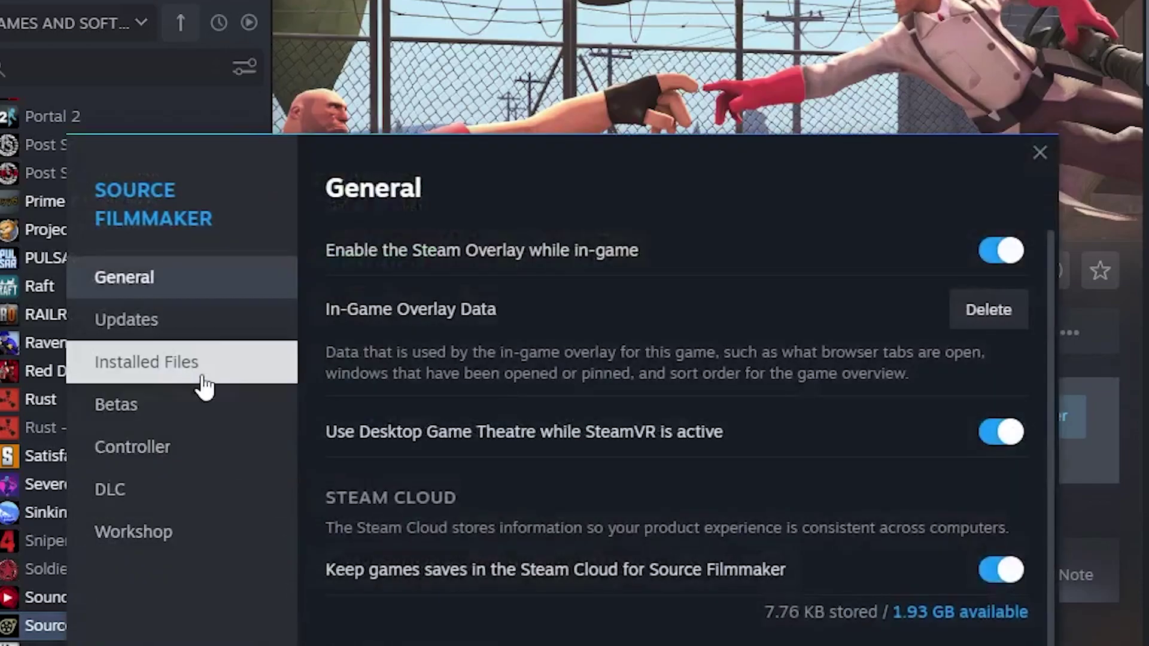
click(194, 375)
click(971, 258)
double_click(598, 192)
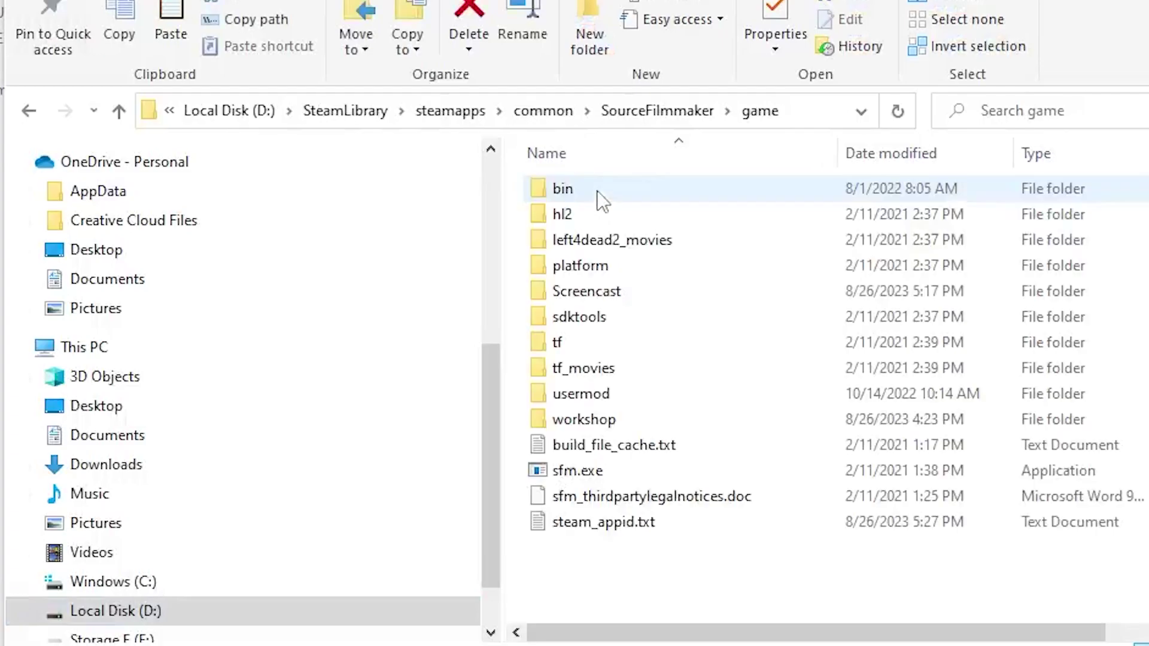
right_click(614, 566)
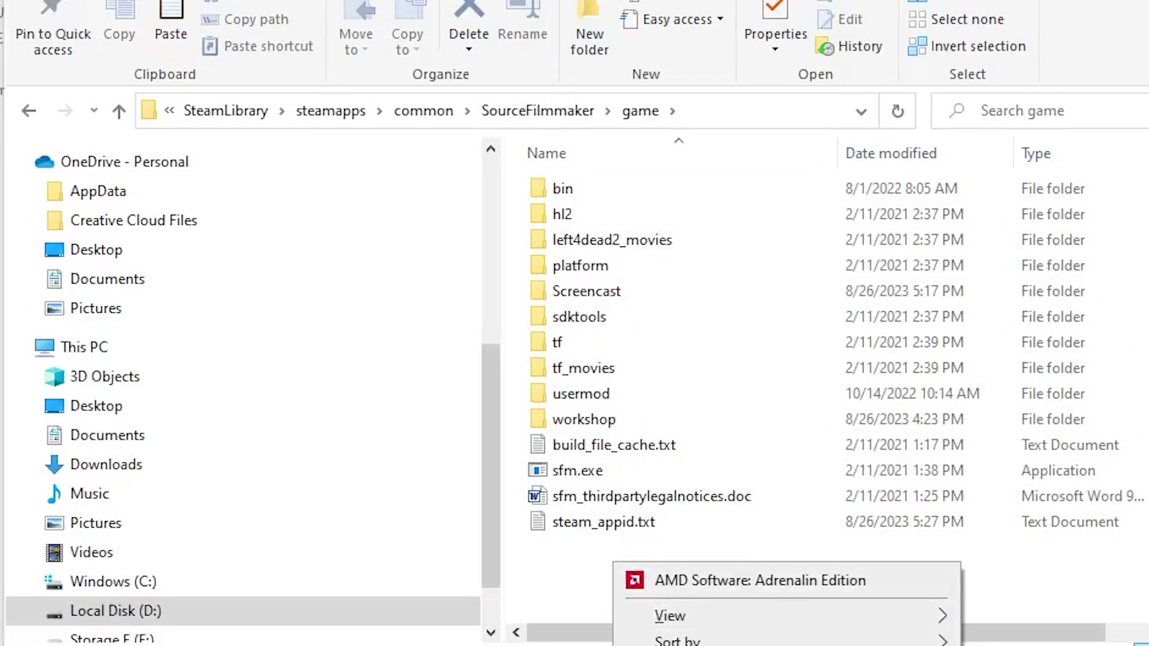
click(673, 645)
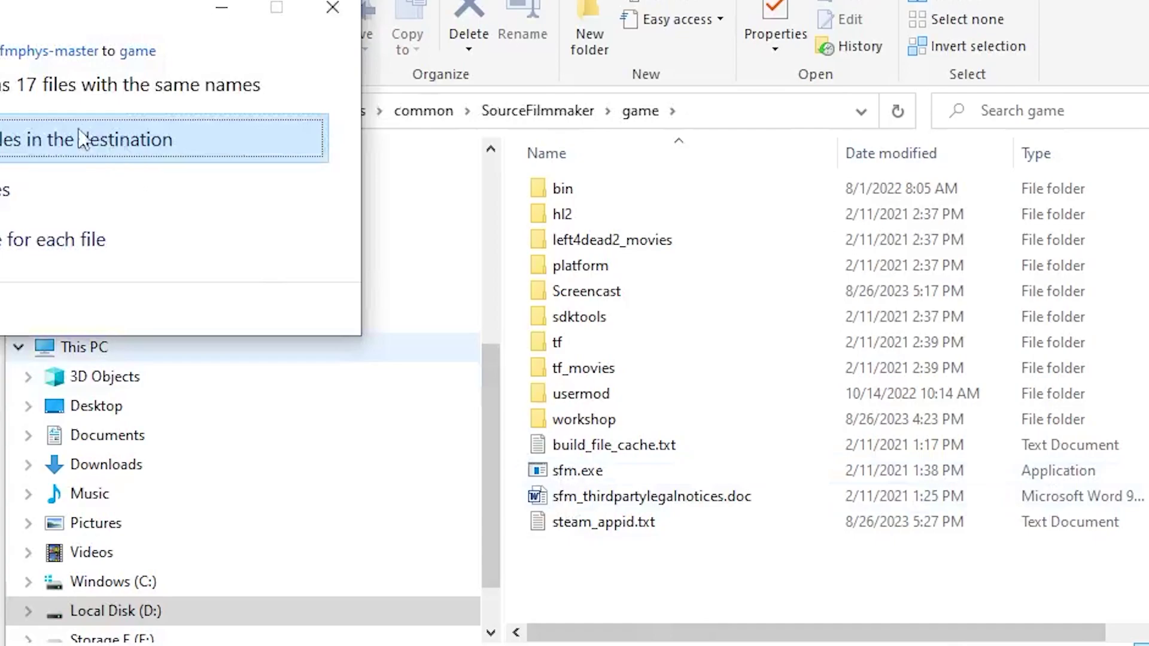
click(169, 146)
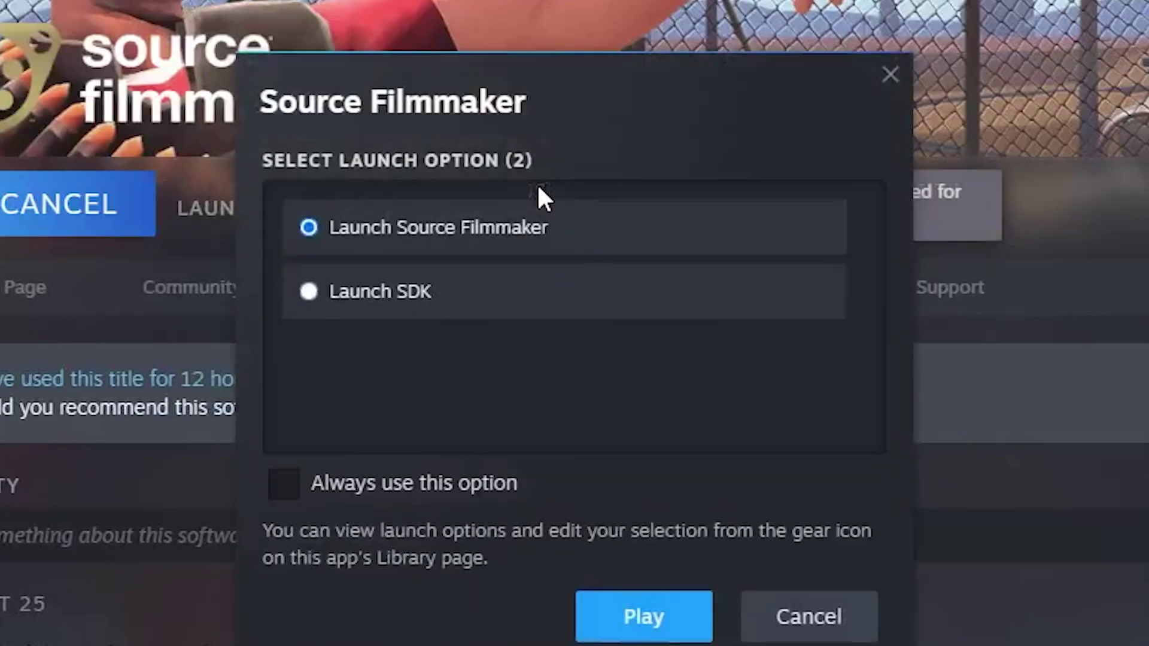
Step: Launch Source Filmmaker from Steam and create a session named test1 with a framerate of 24
click(650, 617)
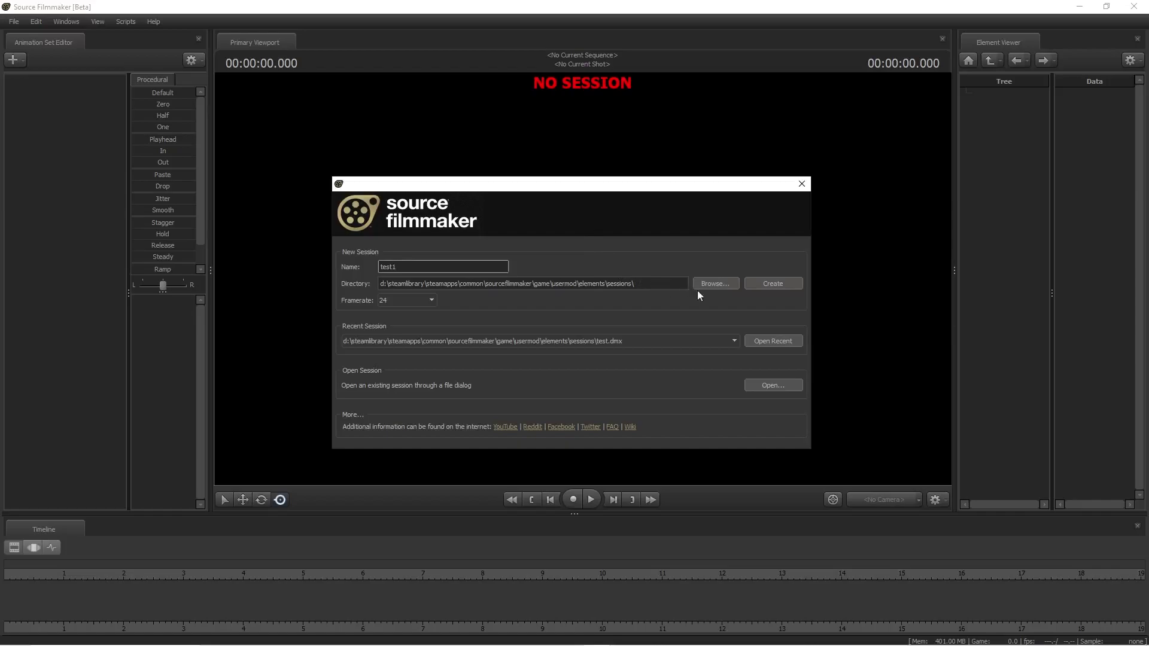
click(778, 288)
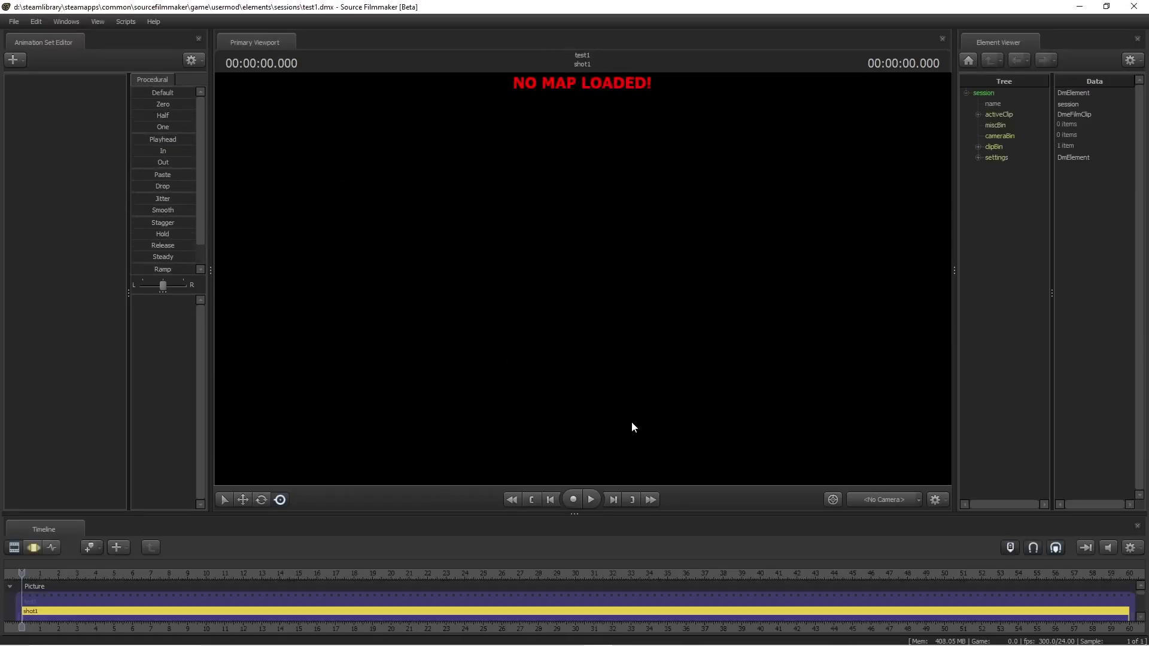
Step: Load the map ctf_2fort.bsp, filtering the map list by "2f", and frame the fenced gate beside the bridge with the work camera
right_click(623, 317)
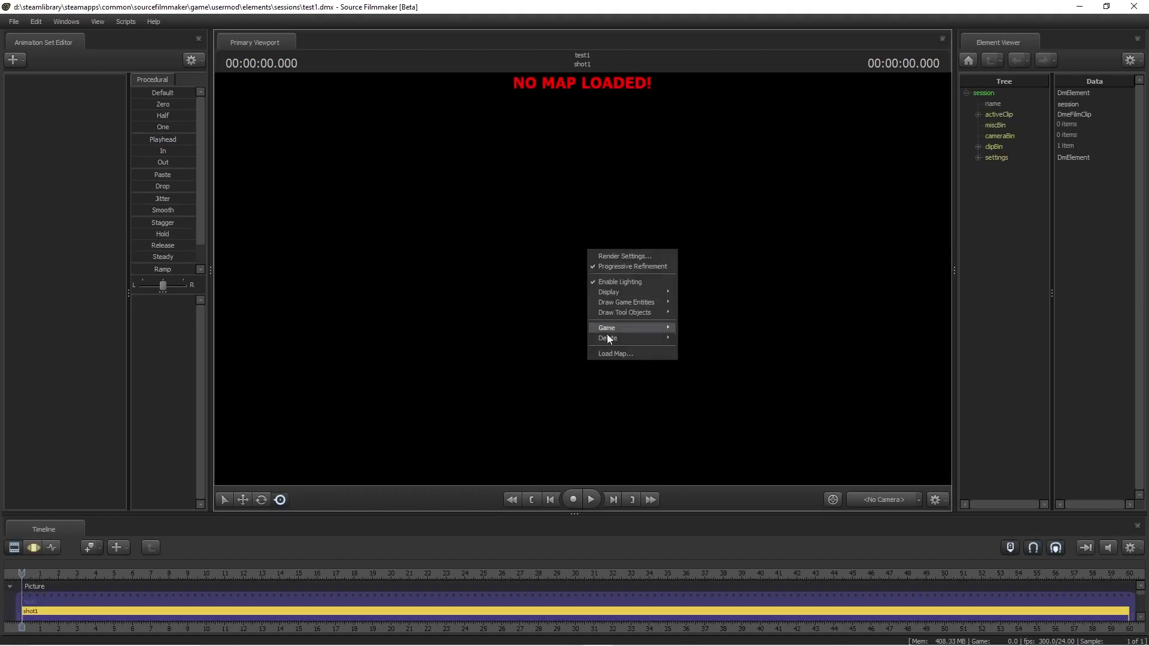
click(613, 355)
click(526, 334)
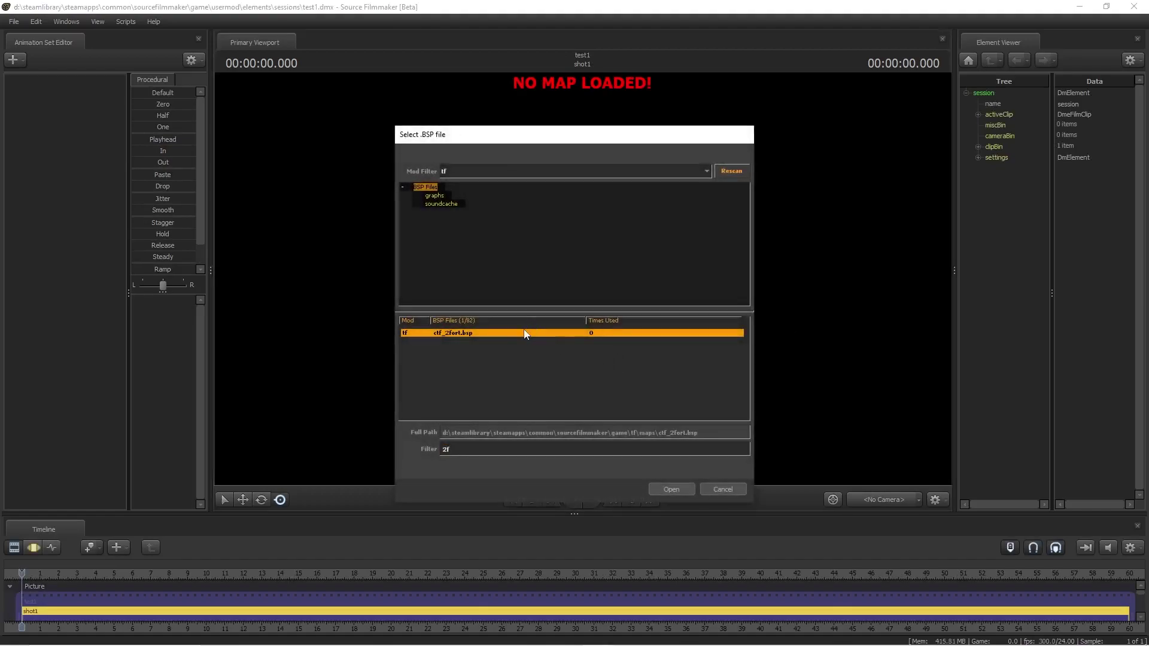
click(671, 489)
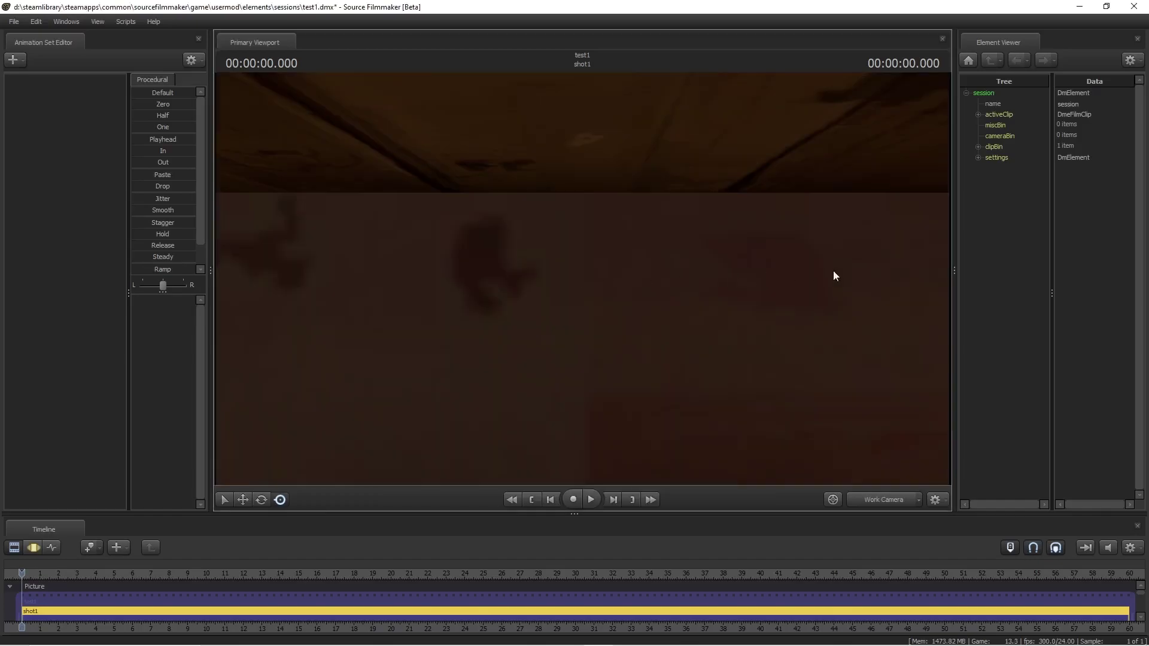
mouse_move(884, 284)
mouse_down()
mouse_move(862, 285)
mouse_move(900, 329)
mouse_move(871, 296)
mouse_move(847, 302)
mouse_move(884, 285)
mouse_up()
drag(585, 292, 585, 291)
drag(688, 331, 688, 332)
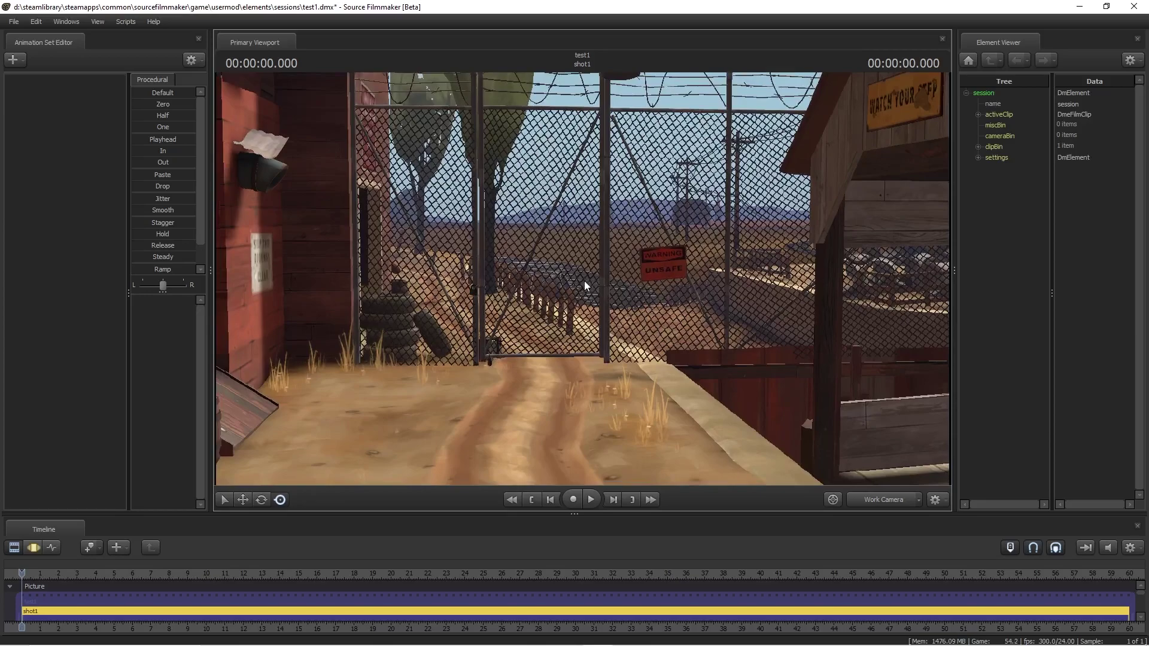
Step: Walk through the map in game mode from the spawn room across the bridge to the opposite yard, and return to the editor
key(F11)
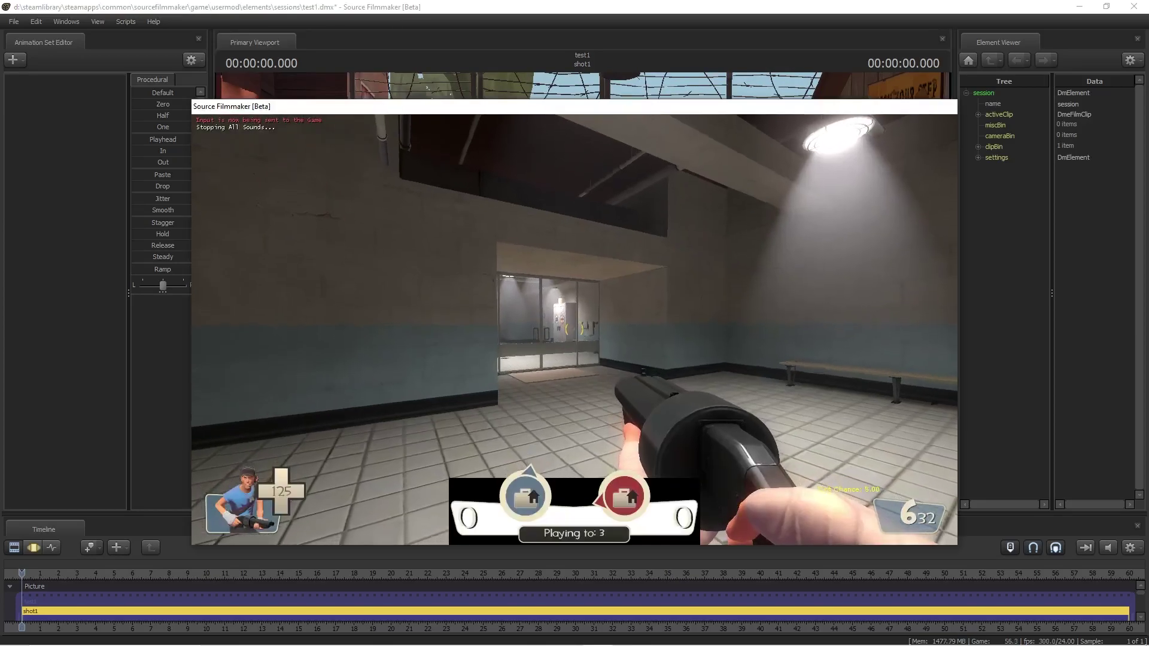
key(w)
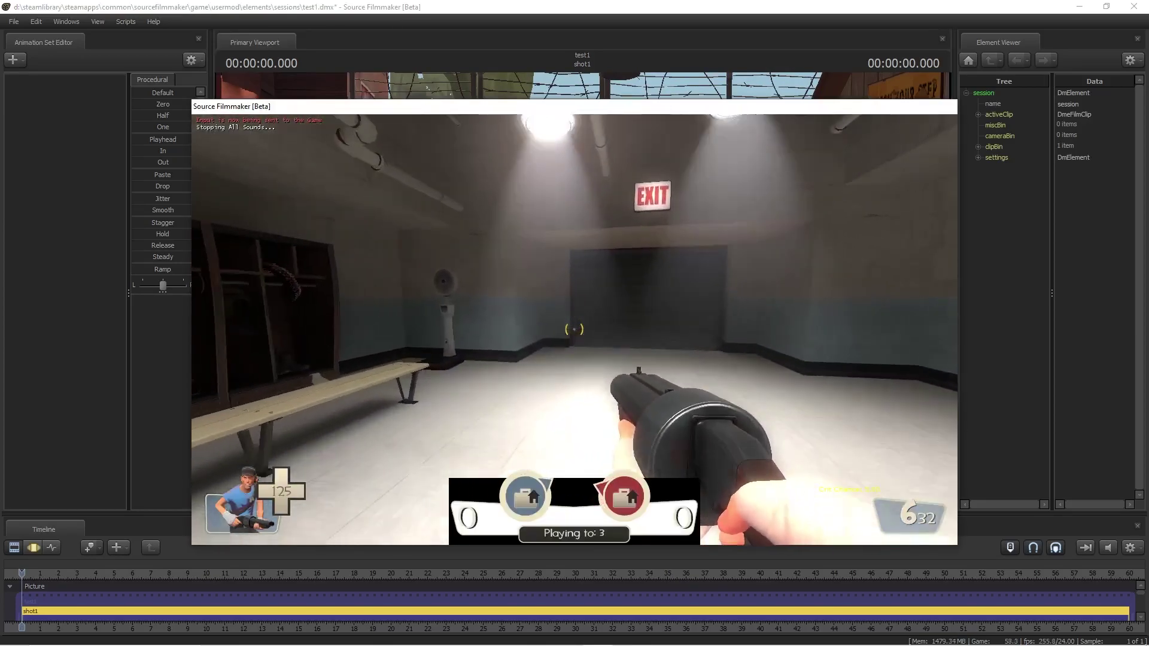
key(w)
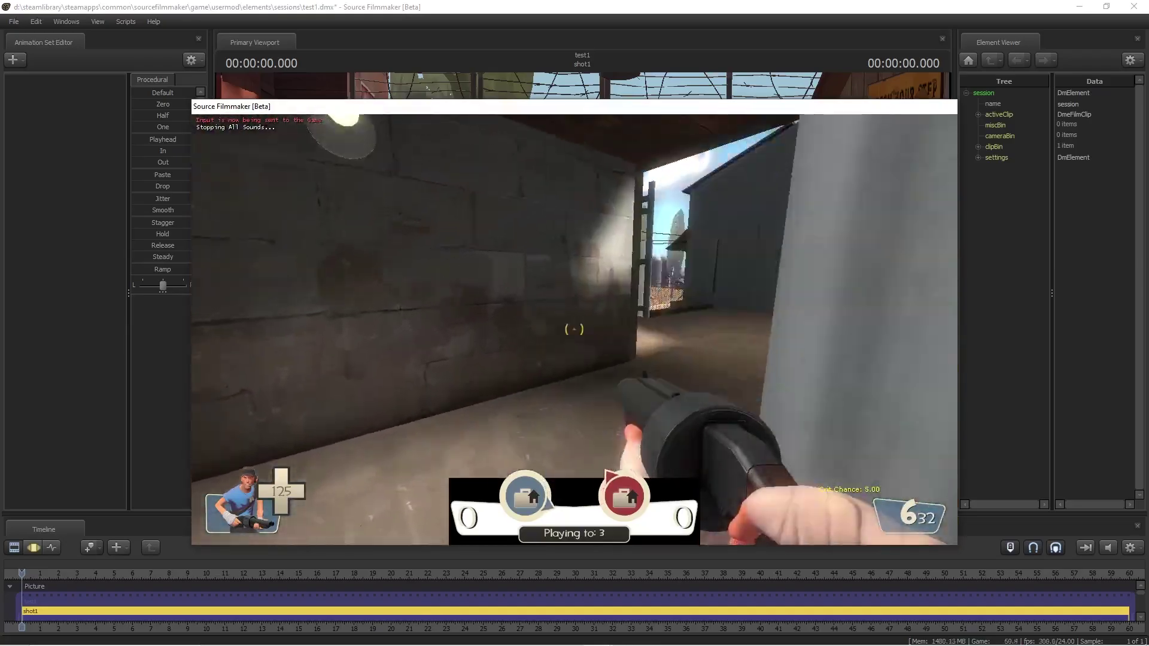
key(w)
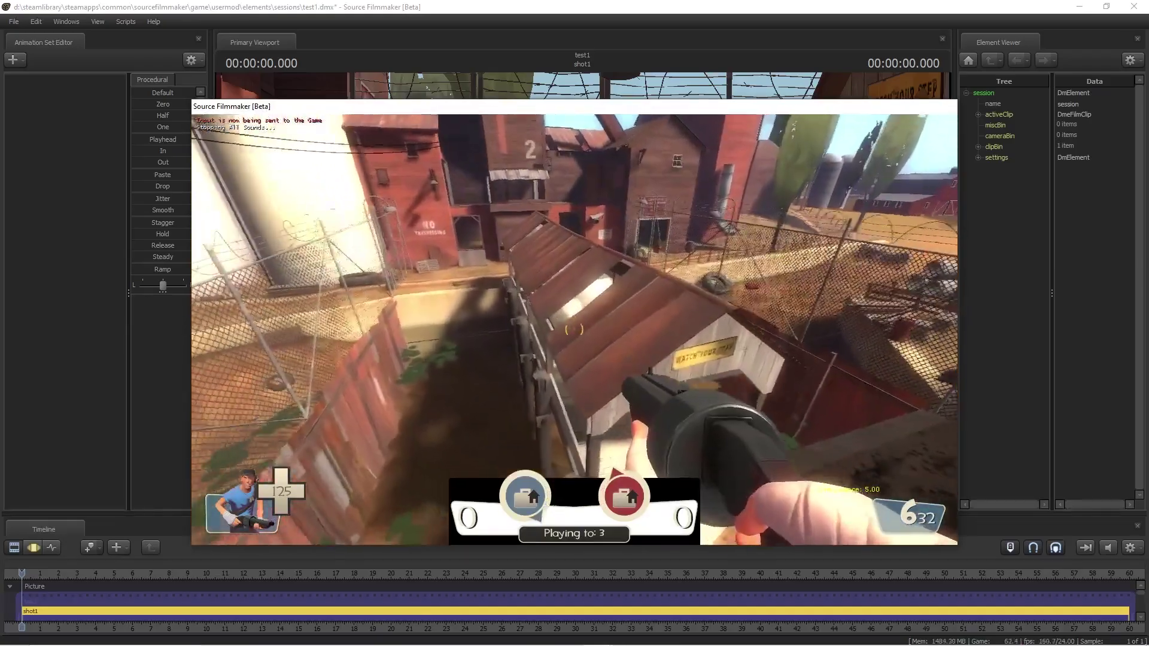
key(w)
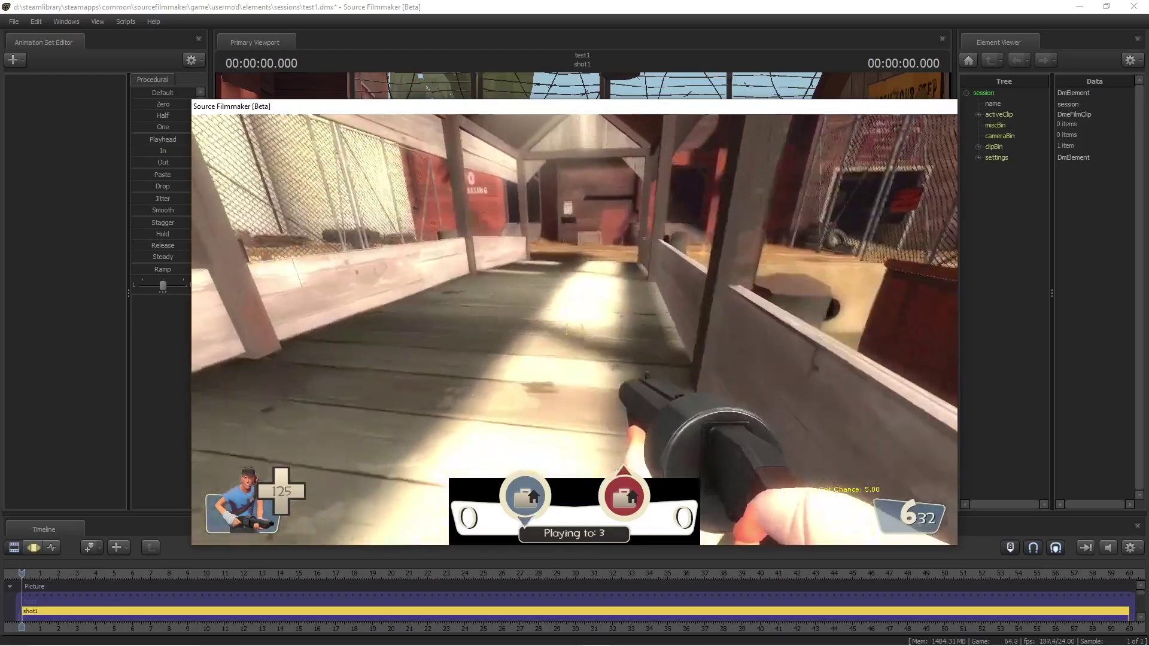
key(w)
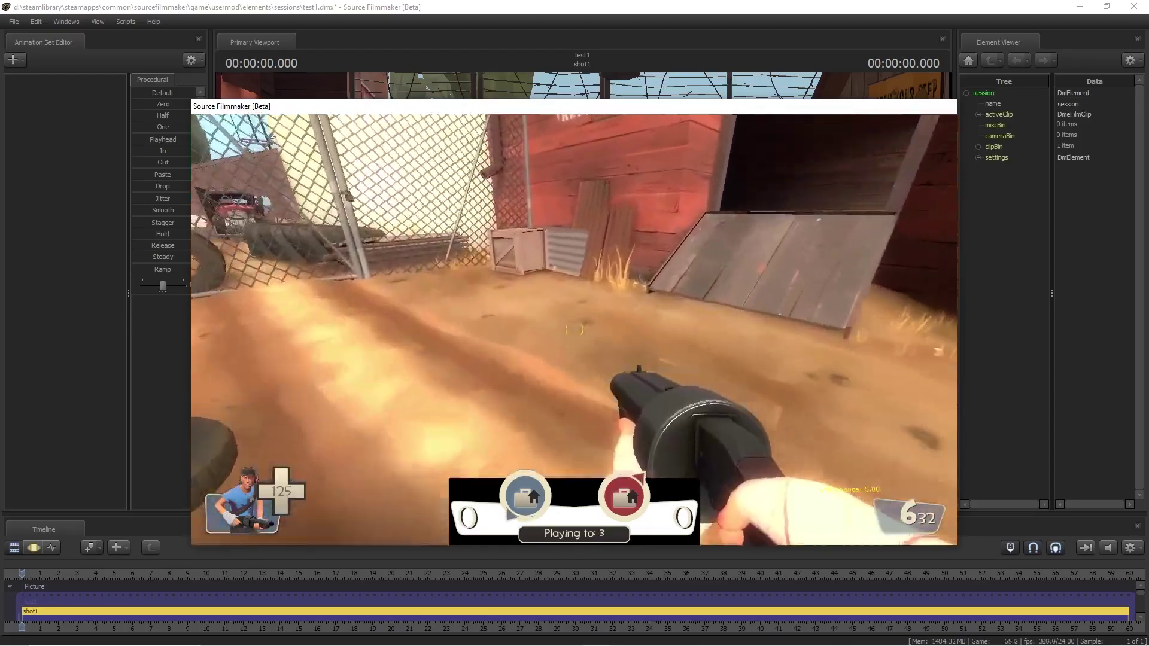
key(s)
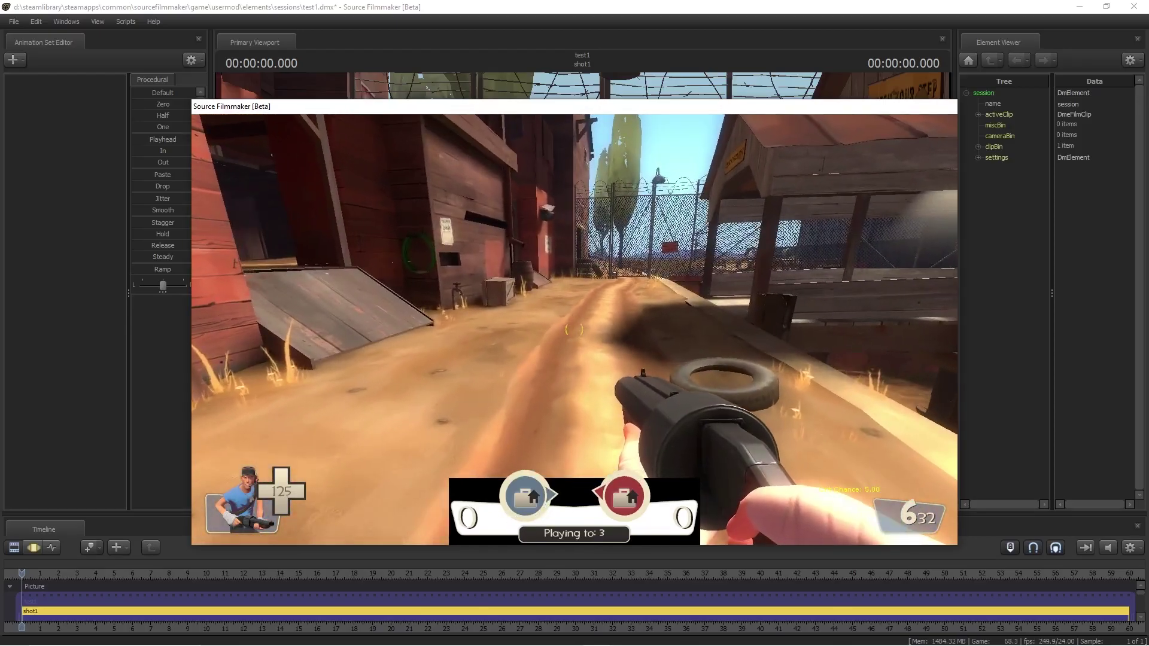
key(Escape)
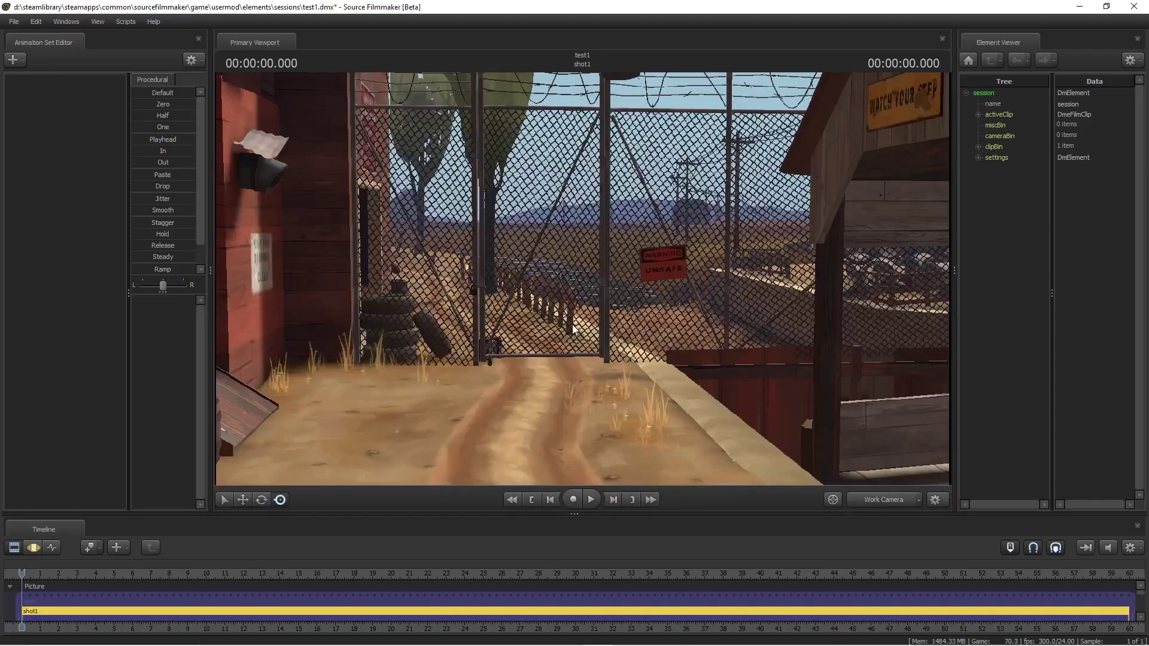
Step: Create an animation set for a new model, filtering by "pyro" and opening player\gibs\pyrogib007.mdl
drag(568, 325, 583, 278)
key(s)
key(w)
key(s)
right_click(73, 143)
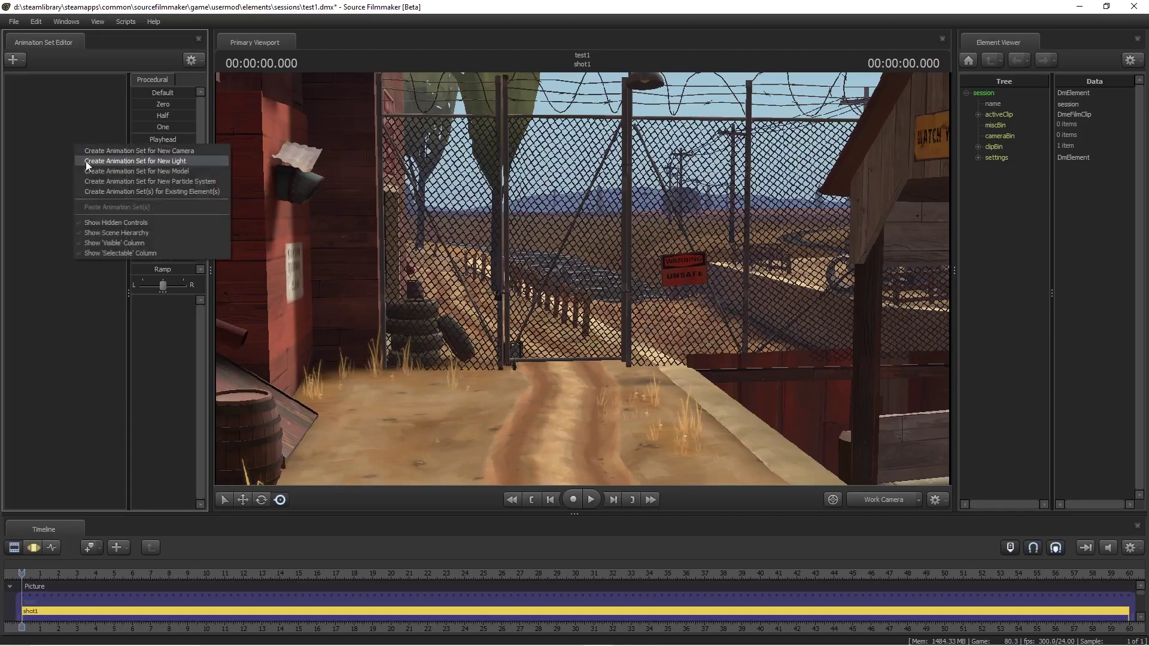
click(145, 174)
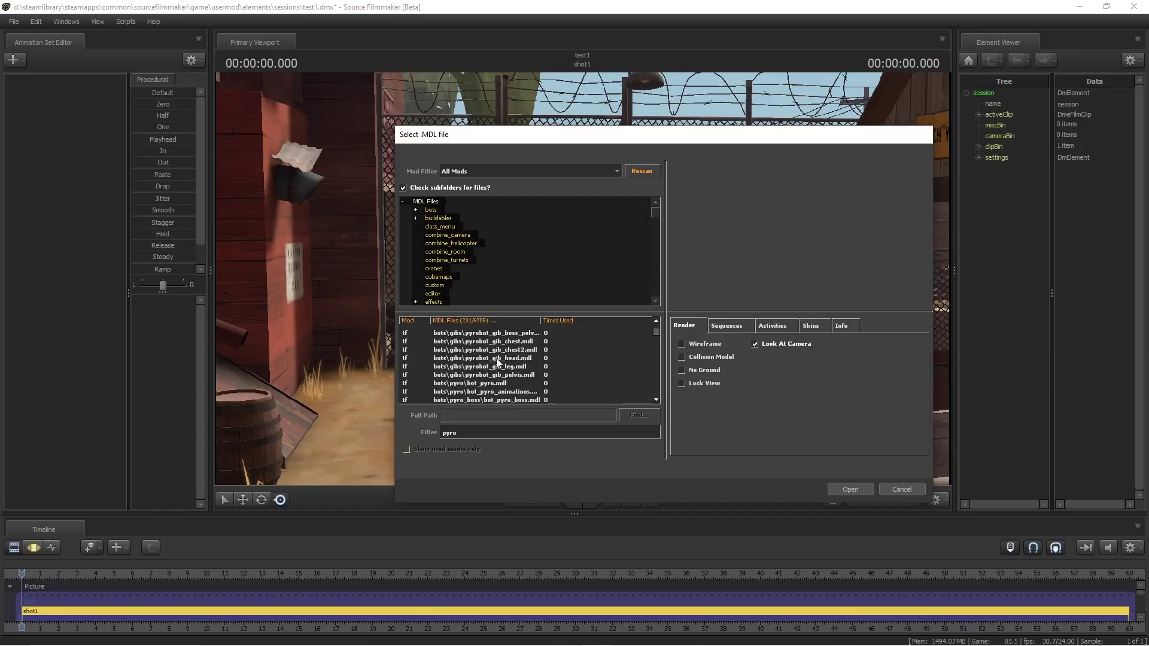
click(502, 341)
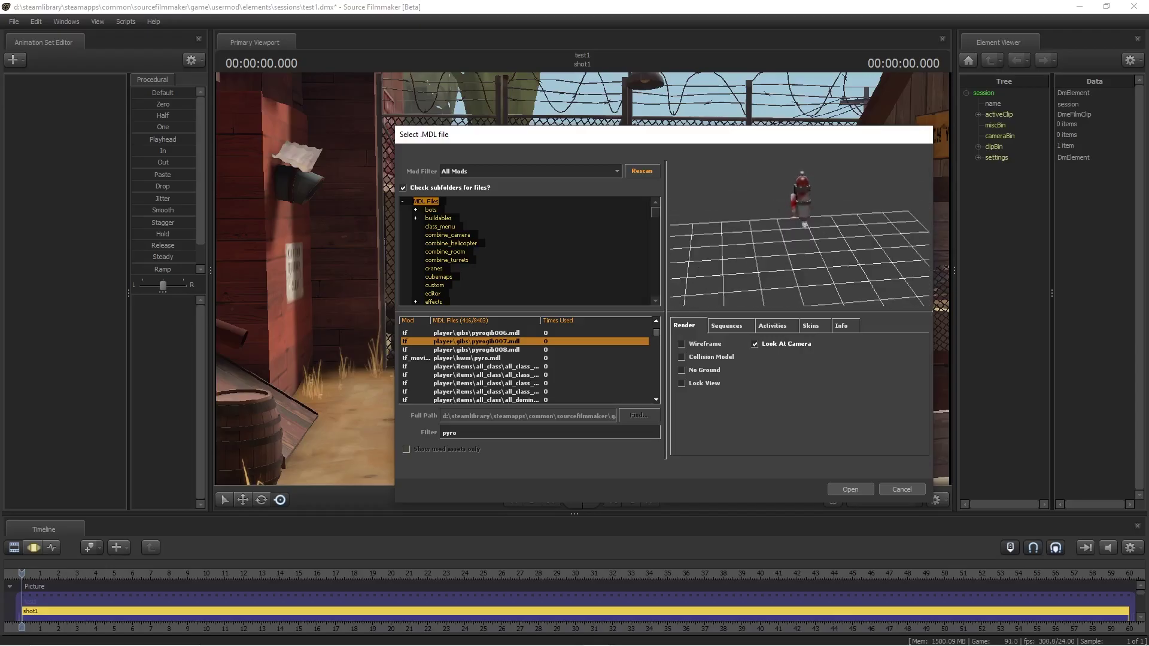
click(851, 490)
Step: Create a second animation set from player\gibs\pyrogib007.mdl, with the work camera framing the first tank by the bridge
drag(677, 297, 711, 342)
key(s)
key(z)
key(s)
key(w)
drag(589, 340, 610, 339)
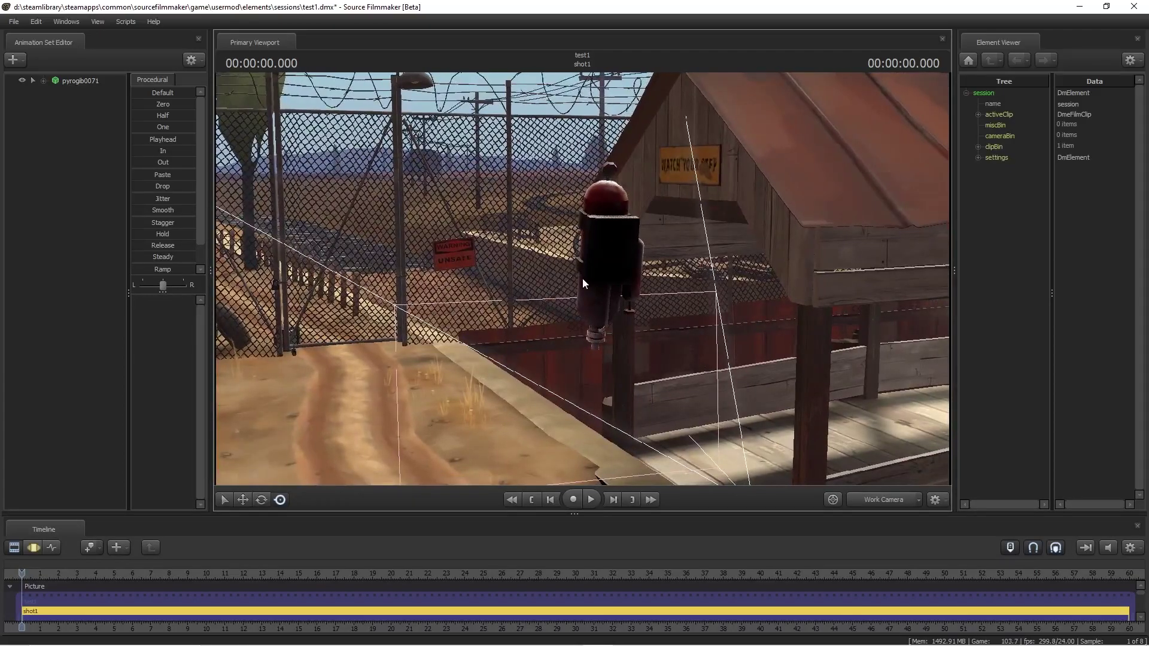
right_click(61, 152)
click(123, 164)
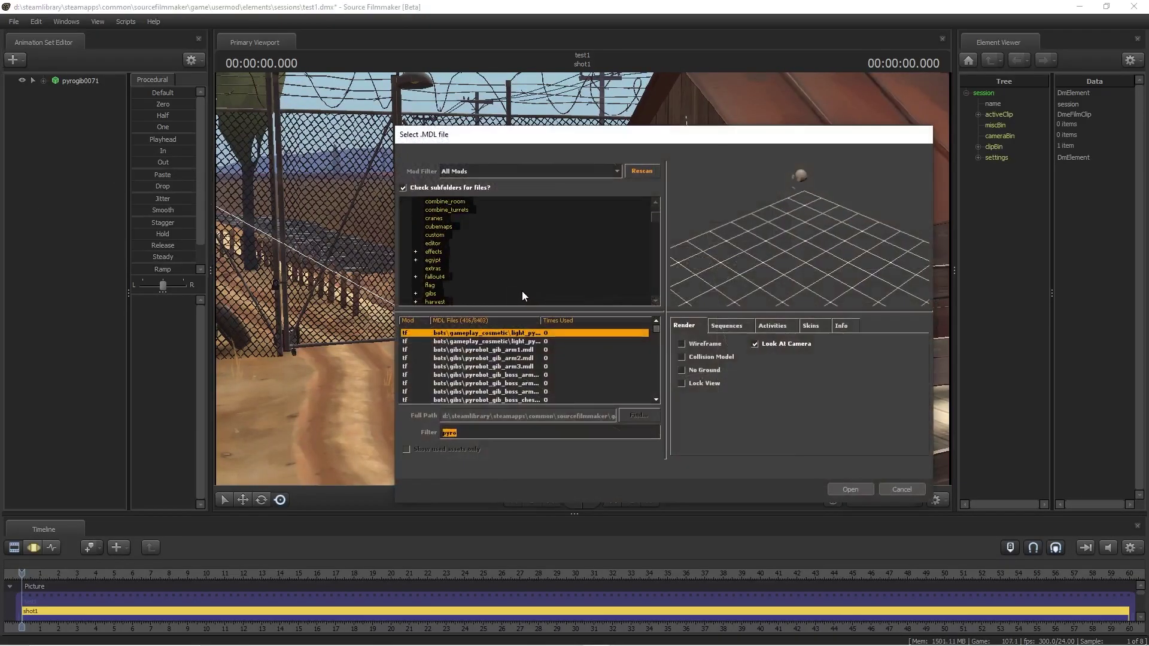
scroll(524, 357, down, 7)
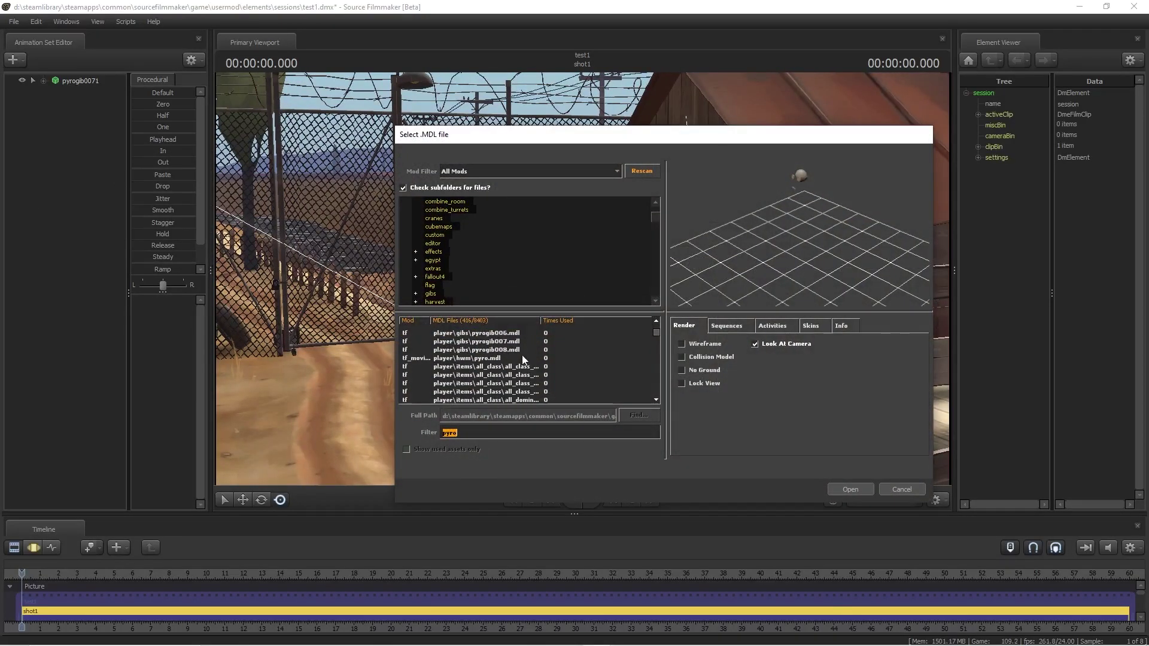
click(512, 342)
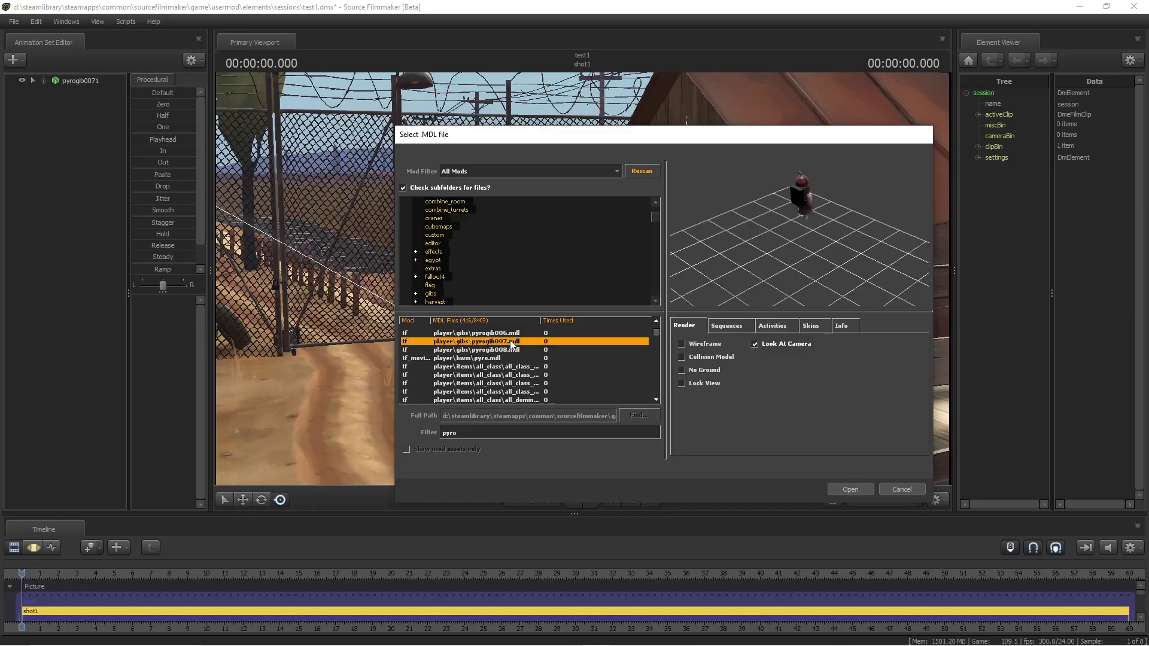
click(850, 489)
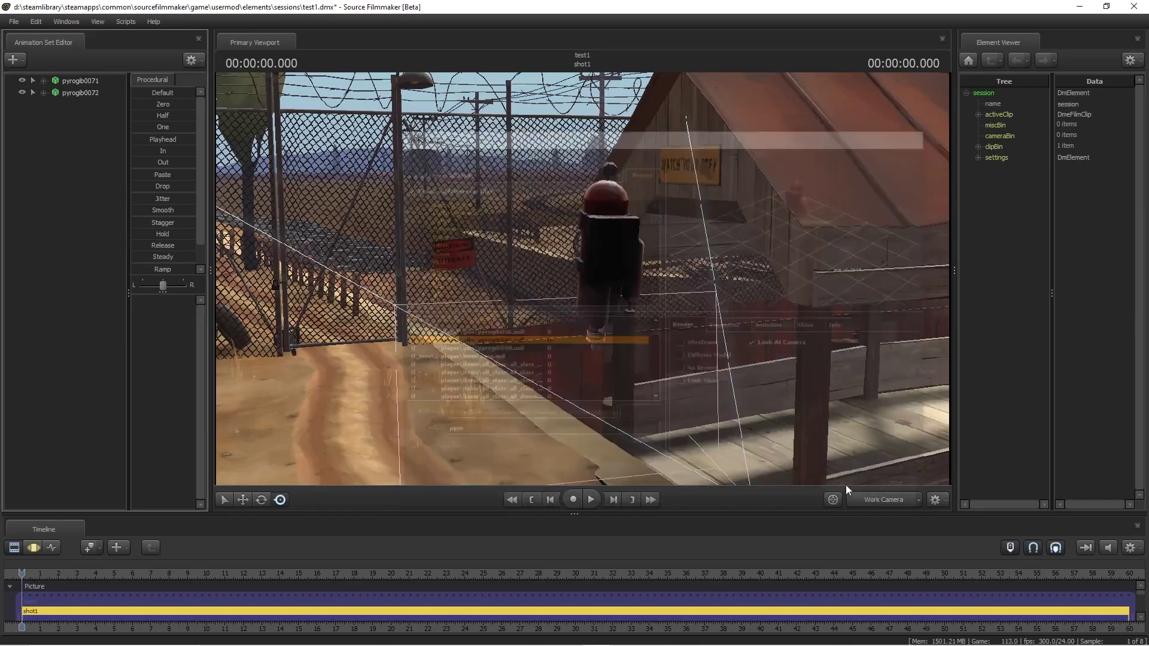
Step: Move the pyrogib0071 tank sideways so the two tanks hang side by side in front of the fenced gate
click(80, 81)
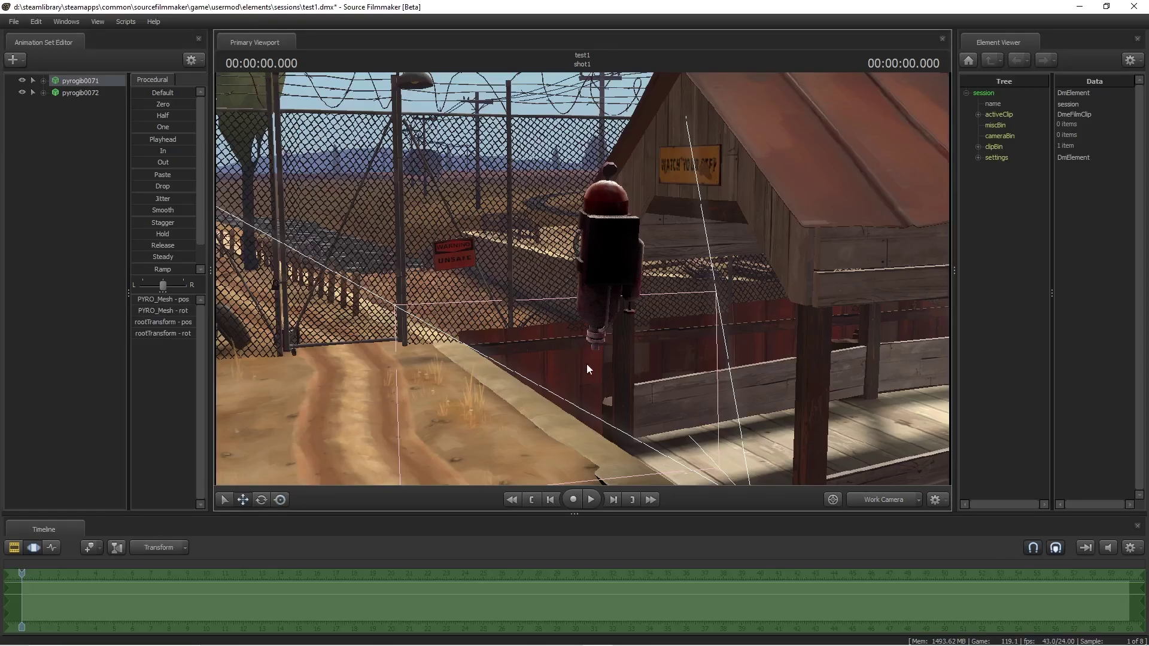
drag(582, 278, 655, 335)
mouse_move(582, 279)
mouse_down()
mouse_move(472, 245)
mouse_move(654, 279)
mouse_move(575, 287)
mouse_up()
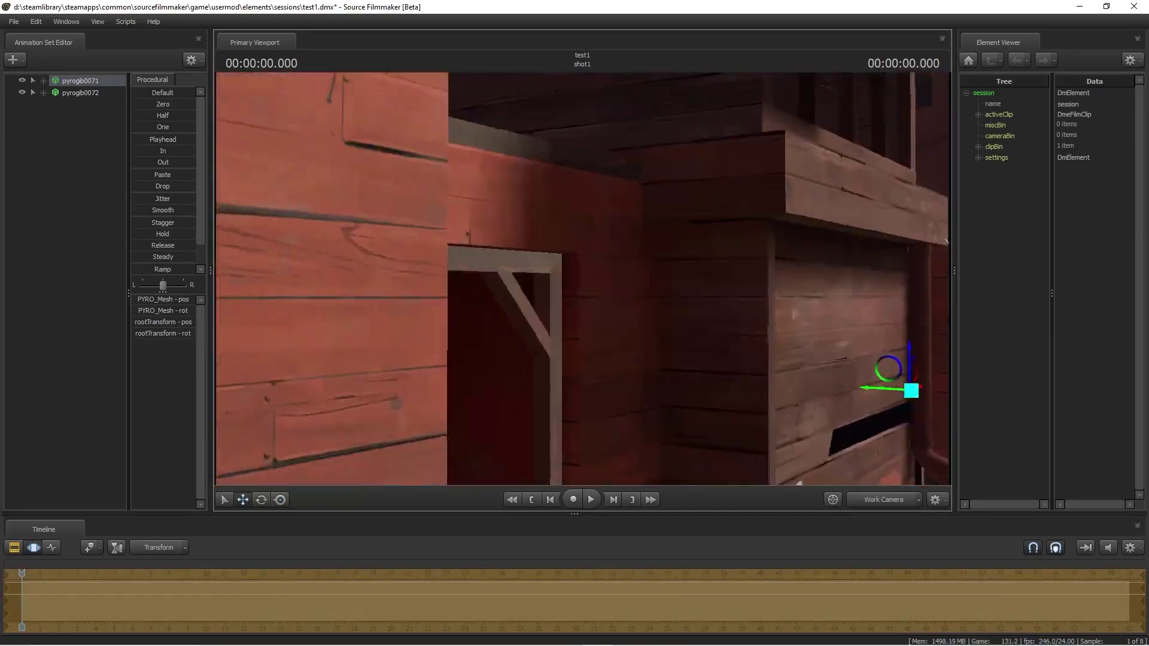
key(d)
drag(404, 238, 407, 239)
Step: Apply the rig_physics rig script to both pyrogib0071 and pyrogib0072
right_click(90, 81)
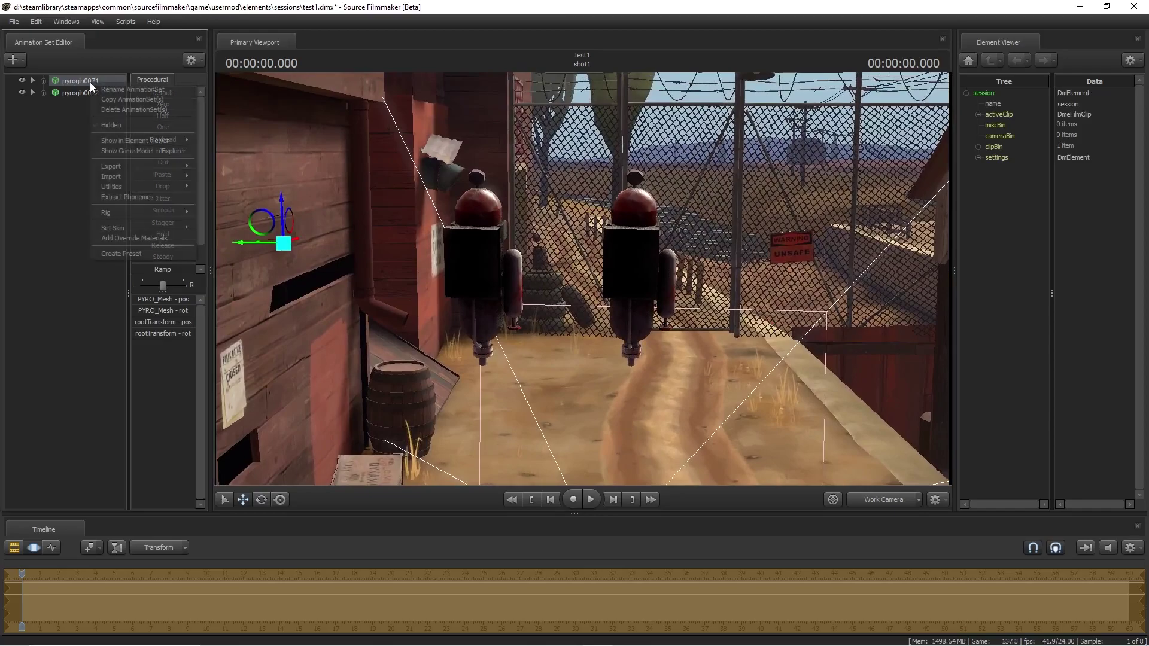
mouse_move(129, 188)
mouse_move(159, 213)
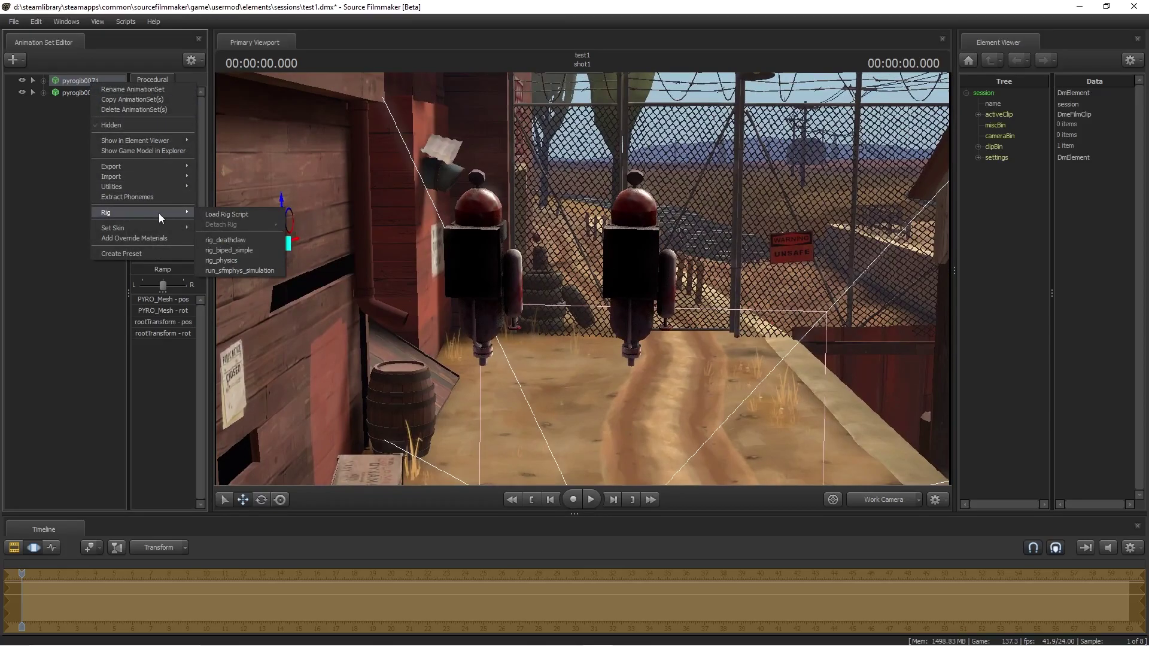
click(237, 263)
click(87, 93)
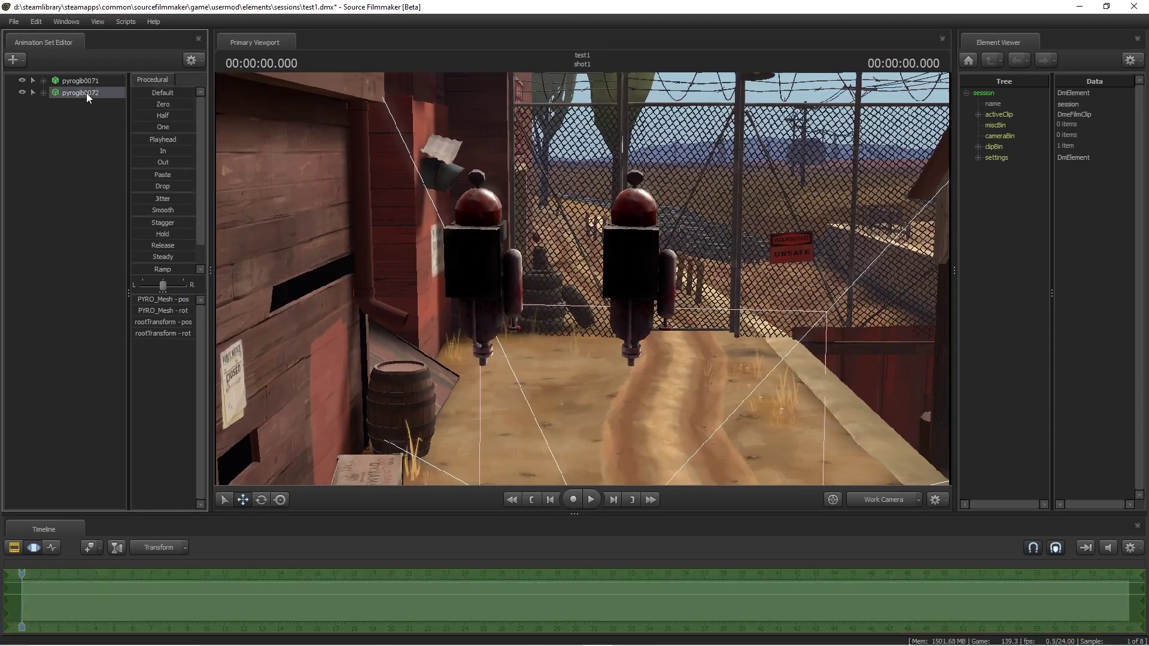
right_click(87, 93)
mouse_move(159, 222)
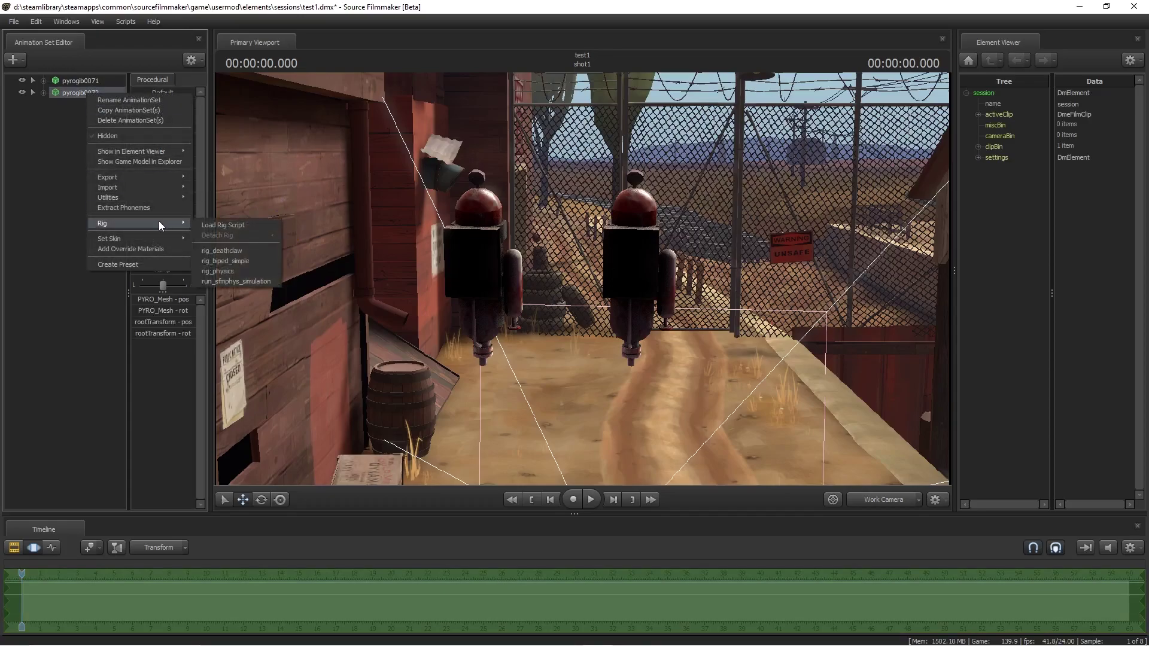
click(226, 262)
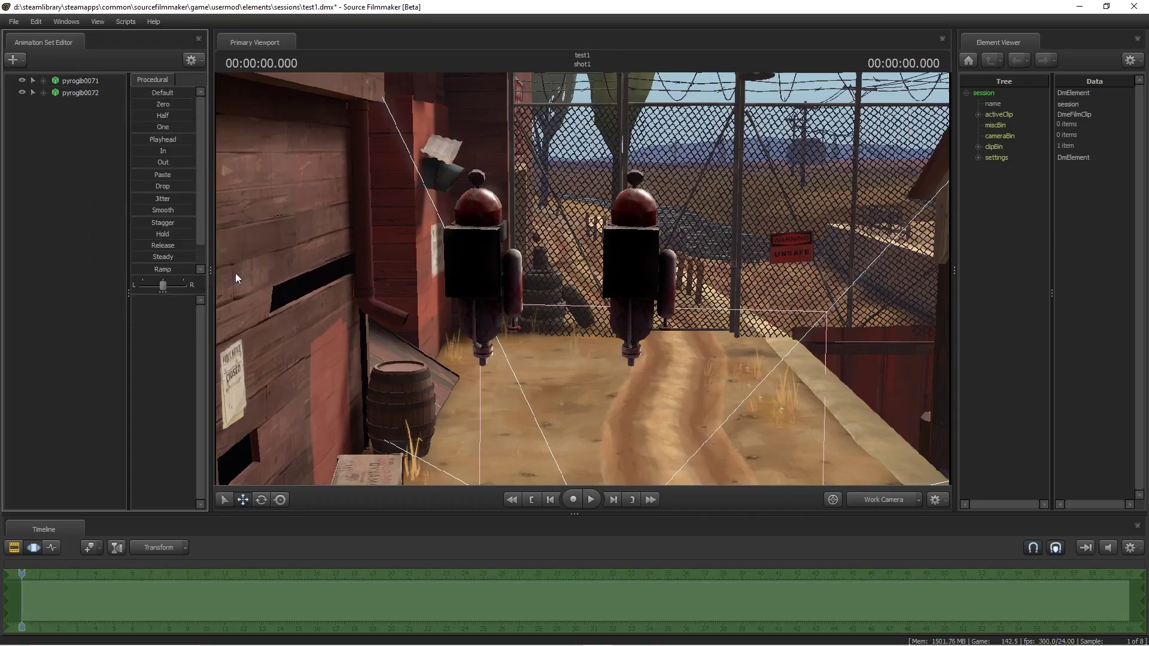
Step: Expand the control groups of both tanks and raise Kinematic (PYRO_Mesh) in pyrogib0072's Rigidbodies group to its maximum
click(39, 81)
click(73, 118)
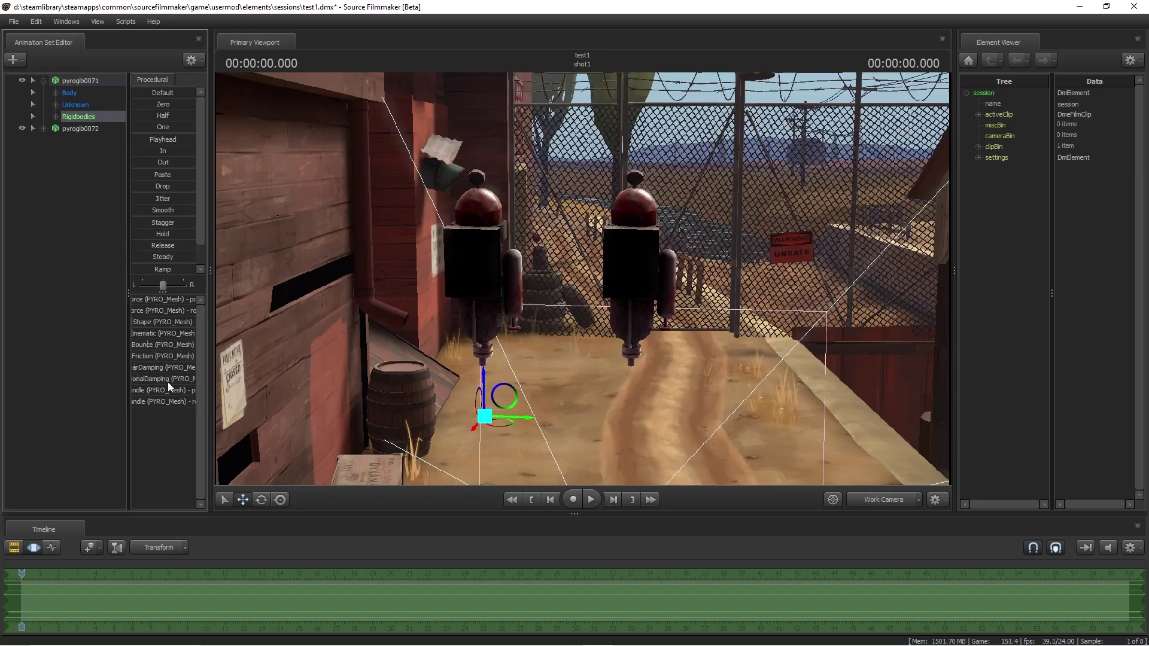
click(88, 259)
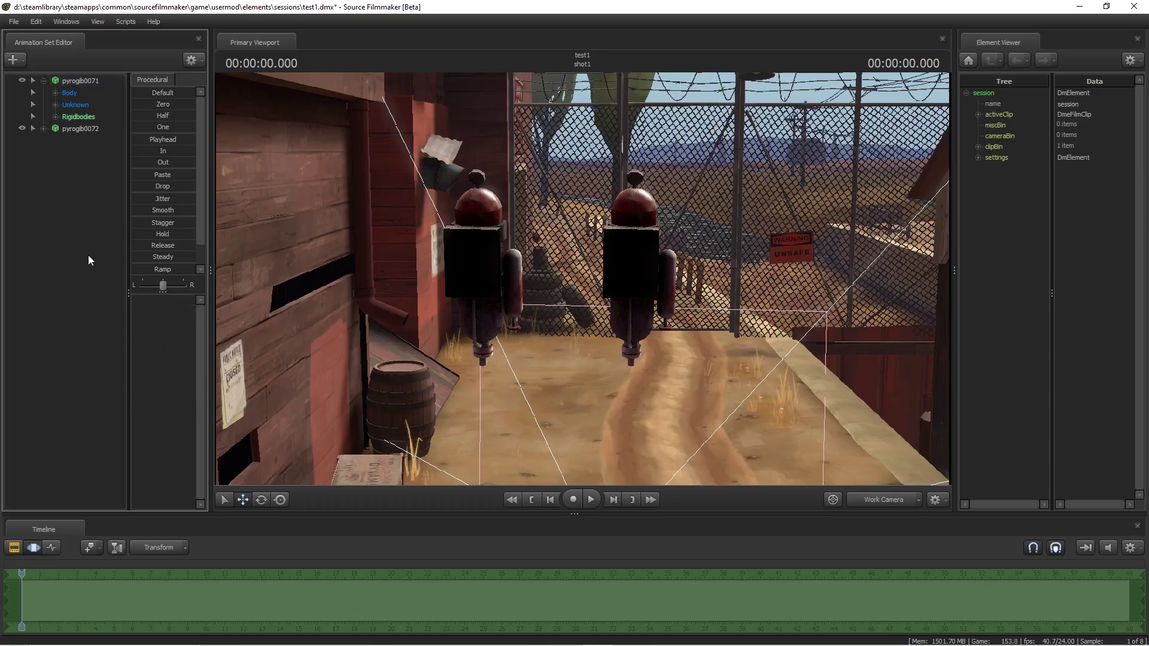
click(86, 80)
click(83, 117)
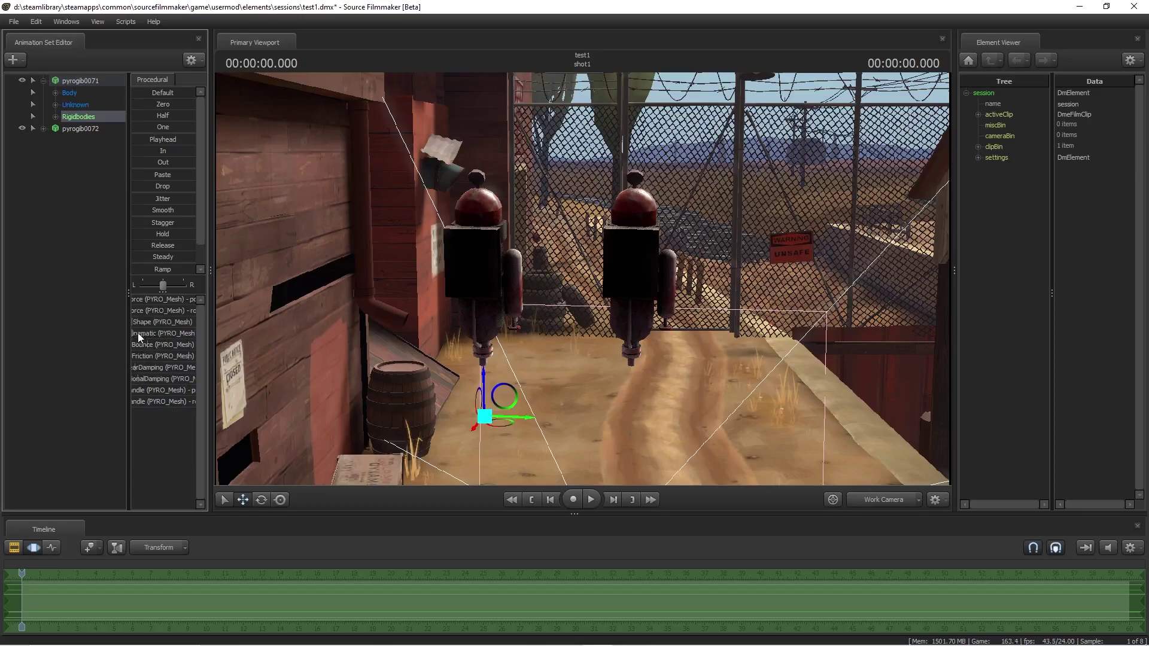
click(71, 128)
click(42, 128)
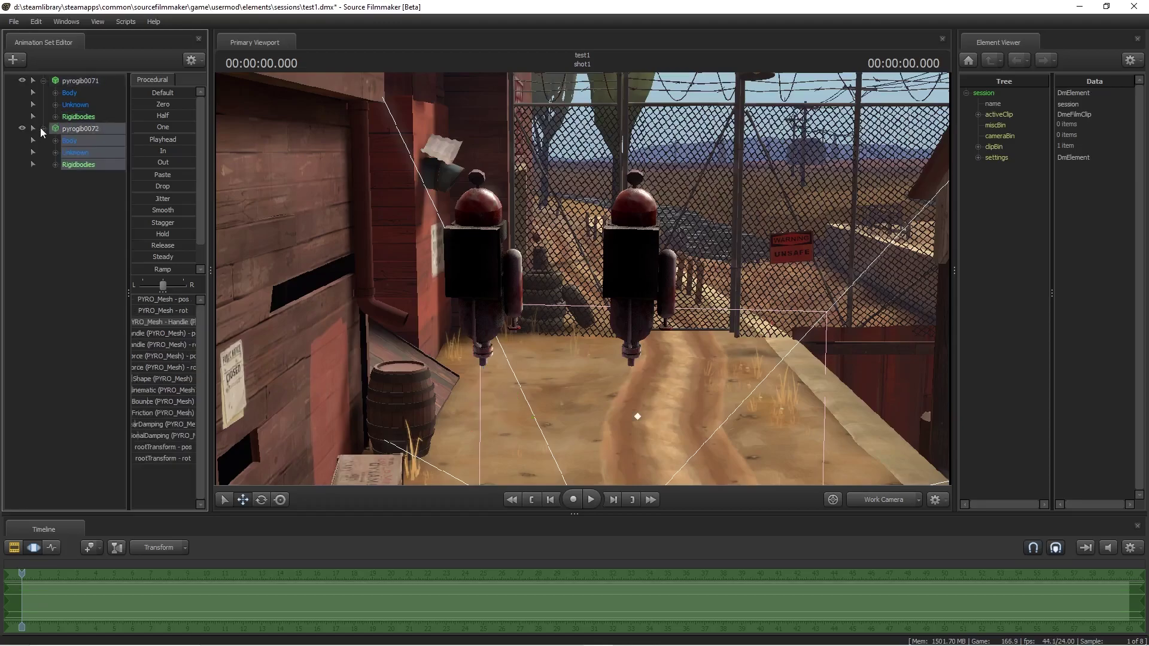
click(90, 167)
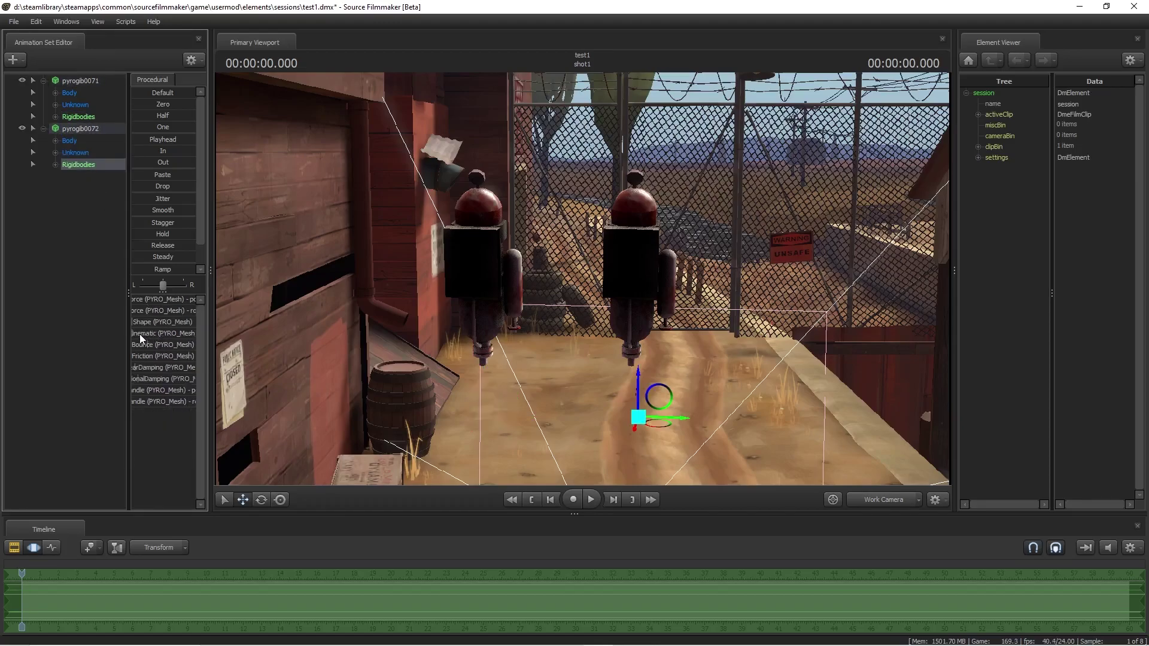
drag(146, 333, 206, 334)
Step: Set the time selection to span the whole shot, from 0 to 60 seconds
drag(551, 356, 841, 374)
key(s)
key(a)
key(s)
key(d)
key(a)
key(a)
drag(652, 343, 663, 340)
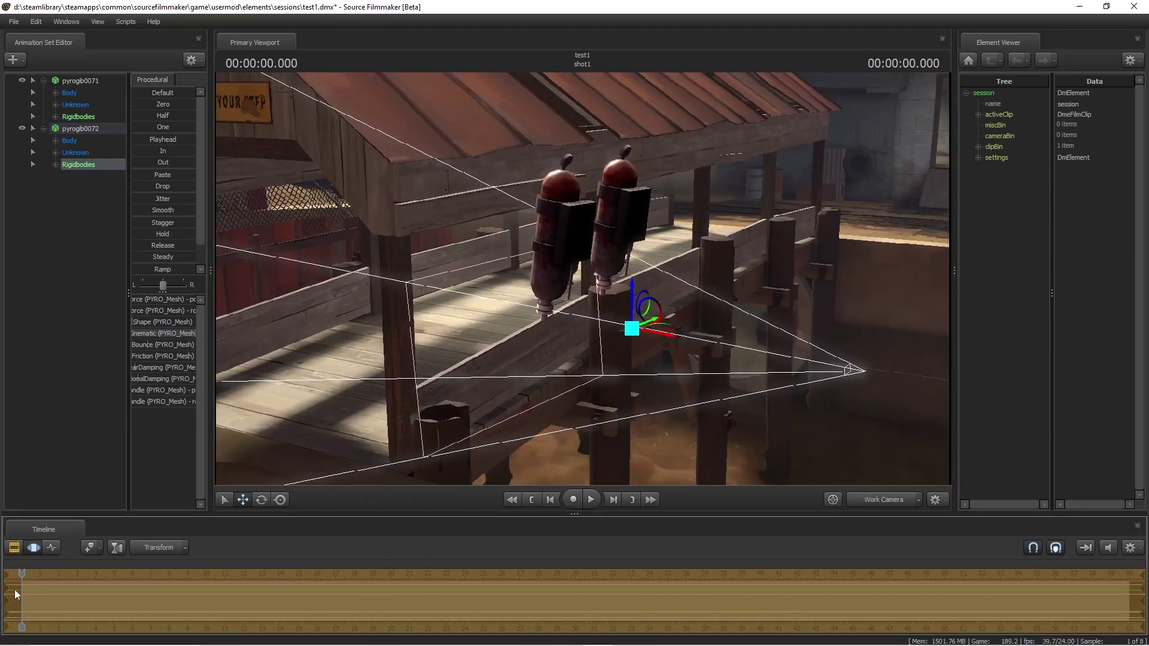
scroll(114, 604, down, 2)
scroll(78, 601, down, 3)
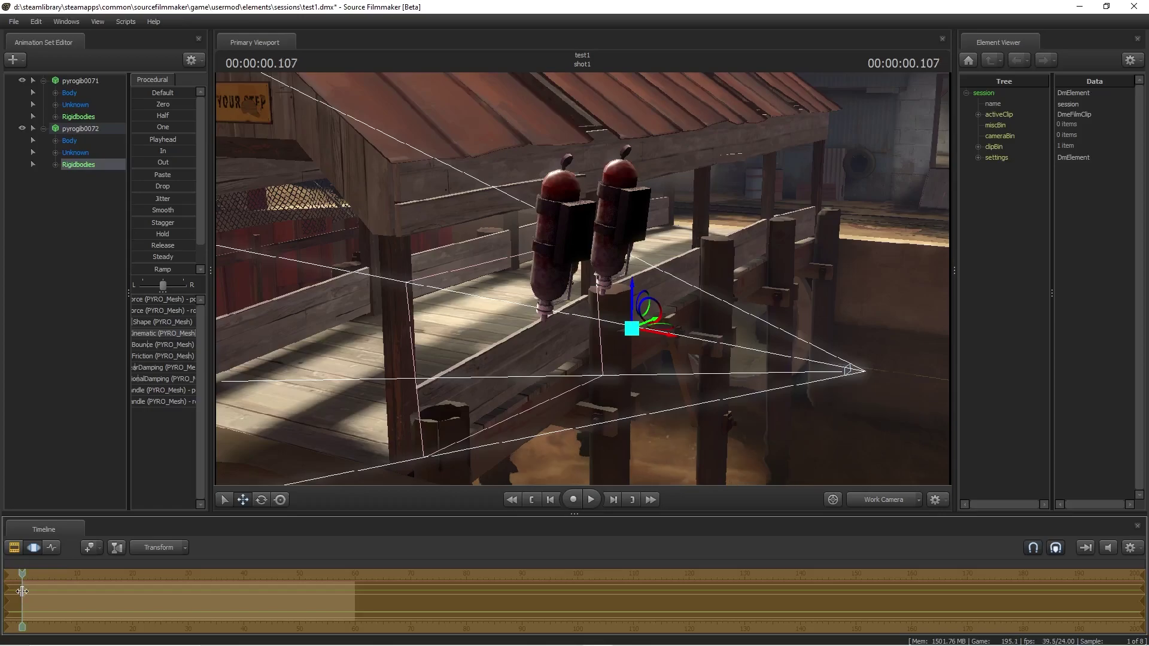
click(22, 592)
drag(128, 592, 356, 588)
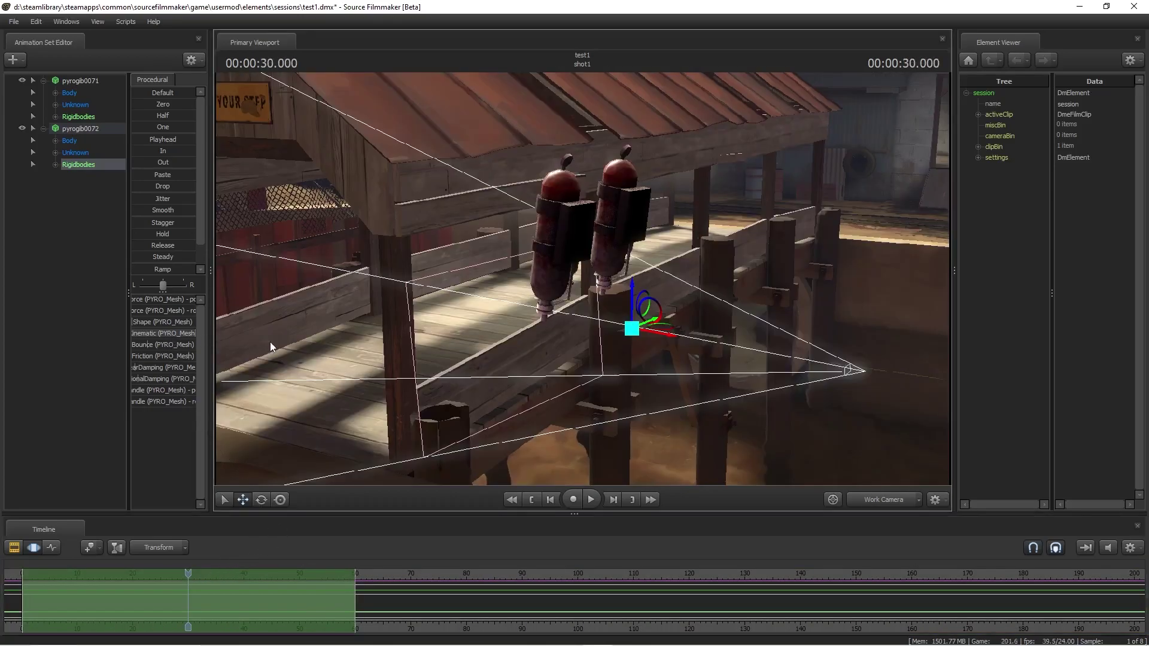
Step: Run the run_sfmphys_simulation script on the pyrogib0071 animation set
click(81, 116)
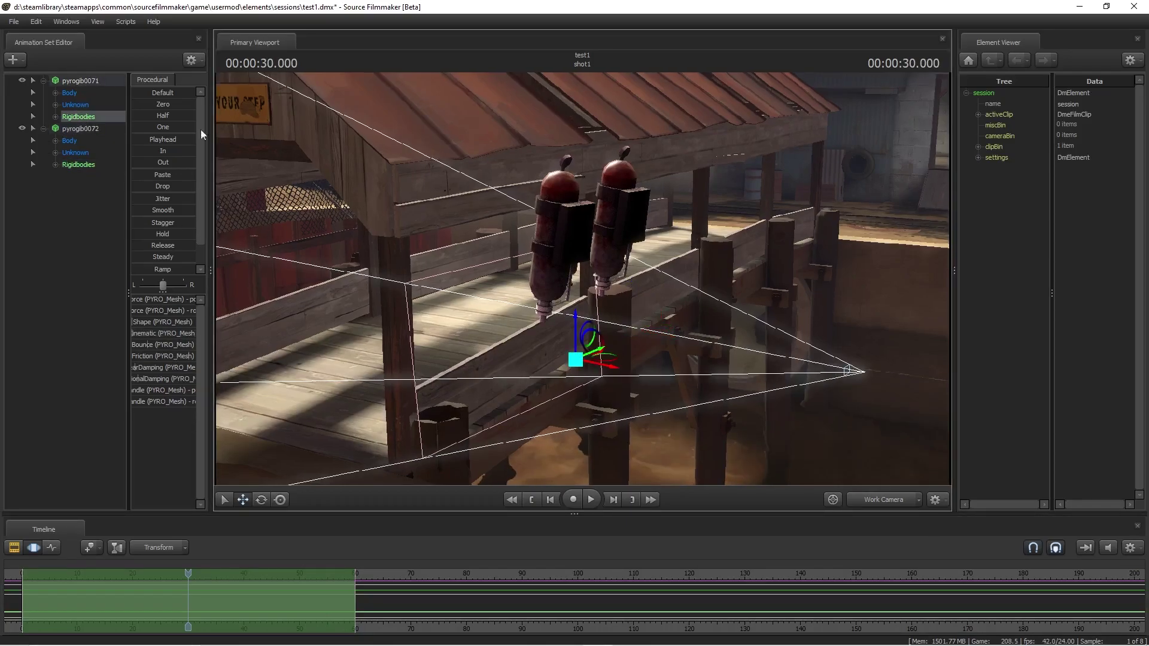
click(85, 81)
right_click(85, 81)
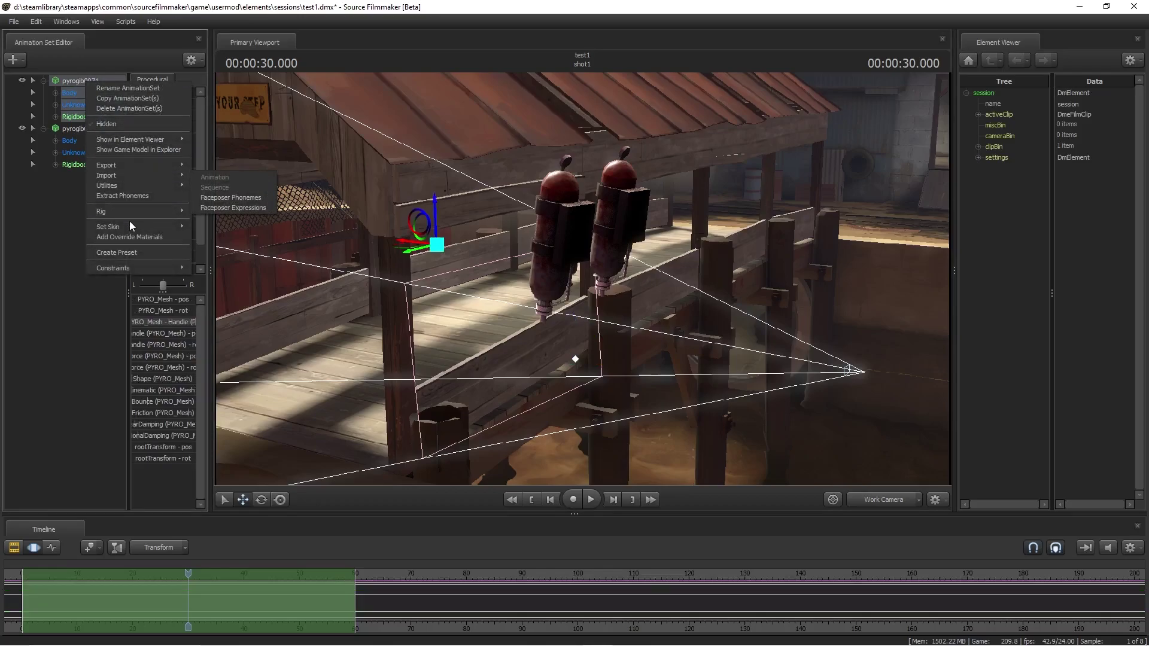
mouse_move(153, 212)
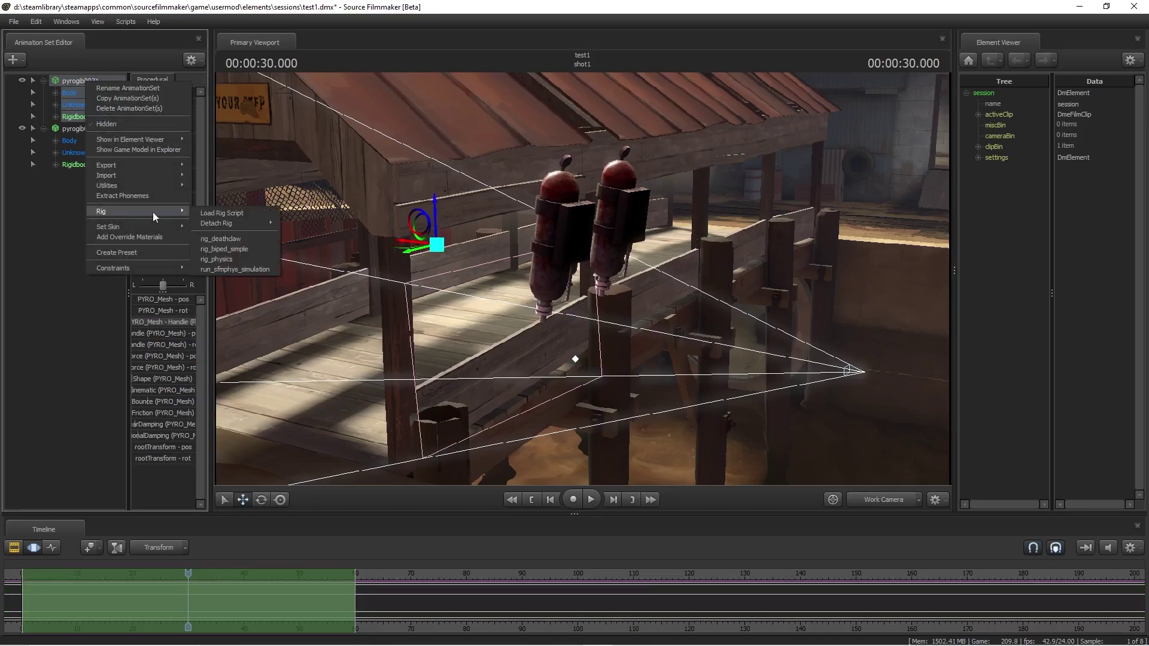
click(249, 270)
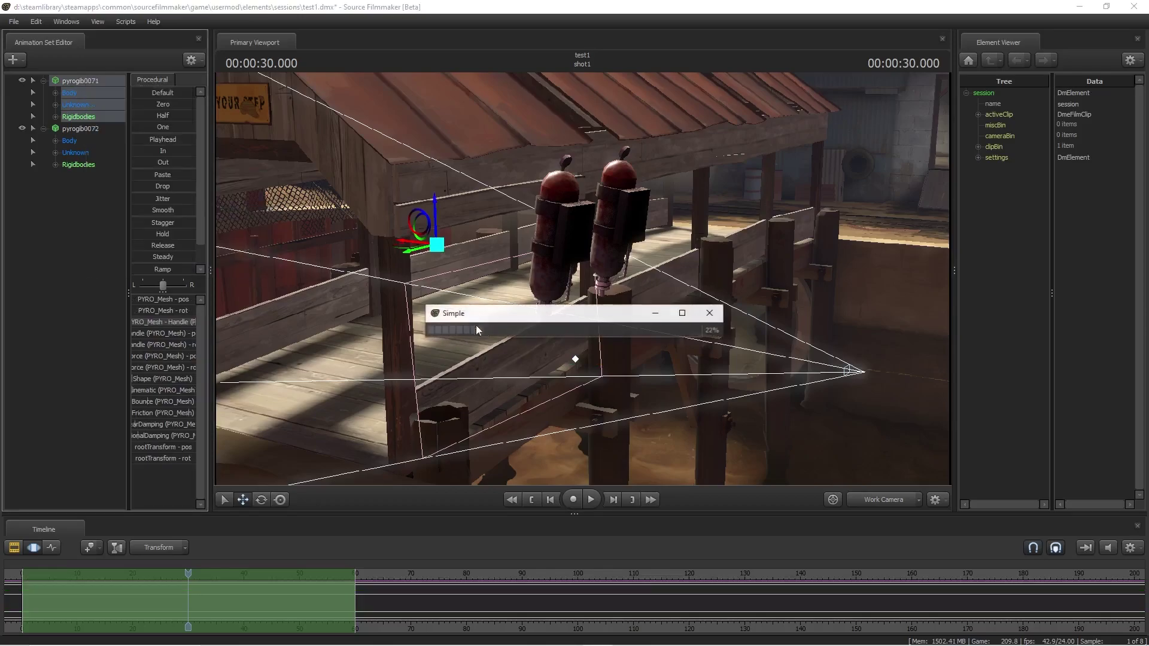
Step: Return to the start of the shot and play the simulation, viewing both tanks in front of the gate
drag(709, 380, 743, 281)
key(d)
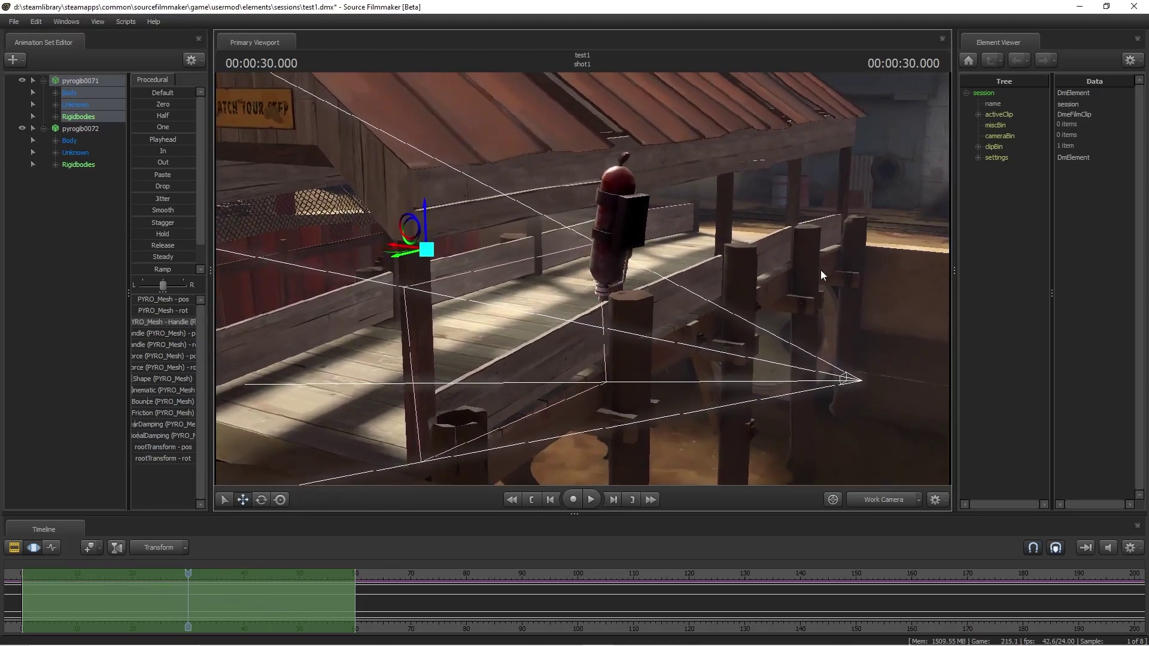
key(a)
drag(821, 271, 524, 330)
key(Home)
key(d)
key(w)
key(s)
key(d)
key(a)
key(space)
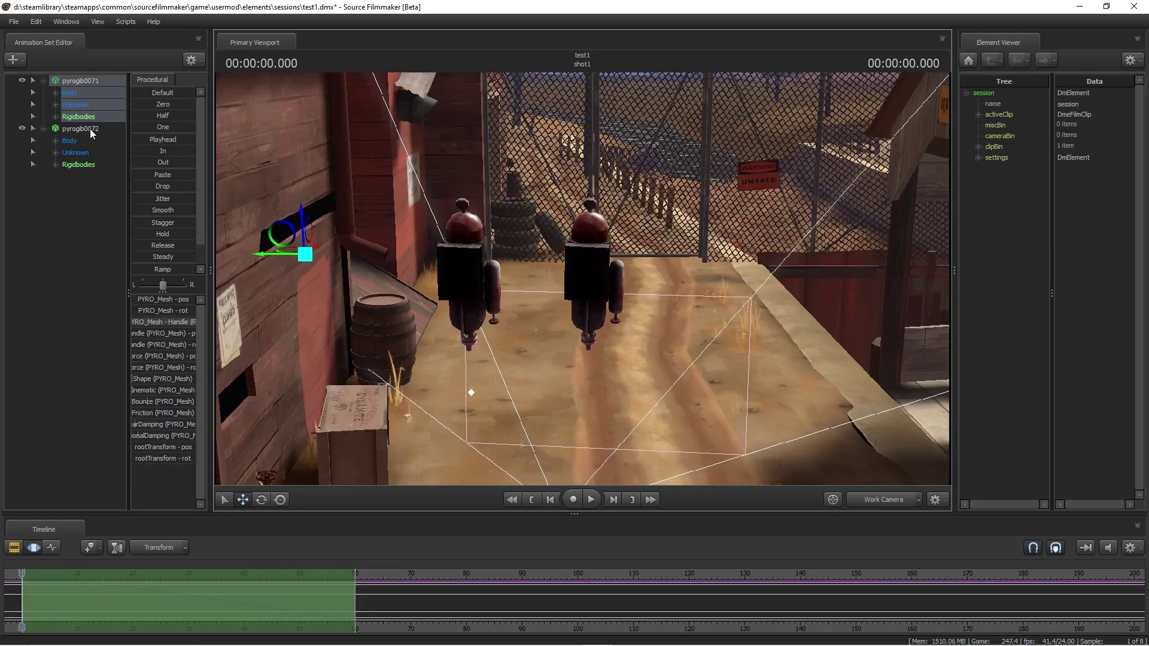
Step: Replay the simulation from the start, examining the falling tank from a low viewpoint near the ground
drag(886, 353, 873, 338)
key(w)
drag(516, 315, 473, 300)
key(space)
key(space)
drag(664, 282, 664, 282)
key(Home)
key(a)
drag(473, 299, 472, 299)
key(space)
key(space)
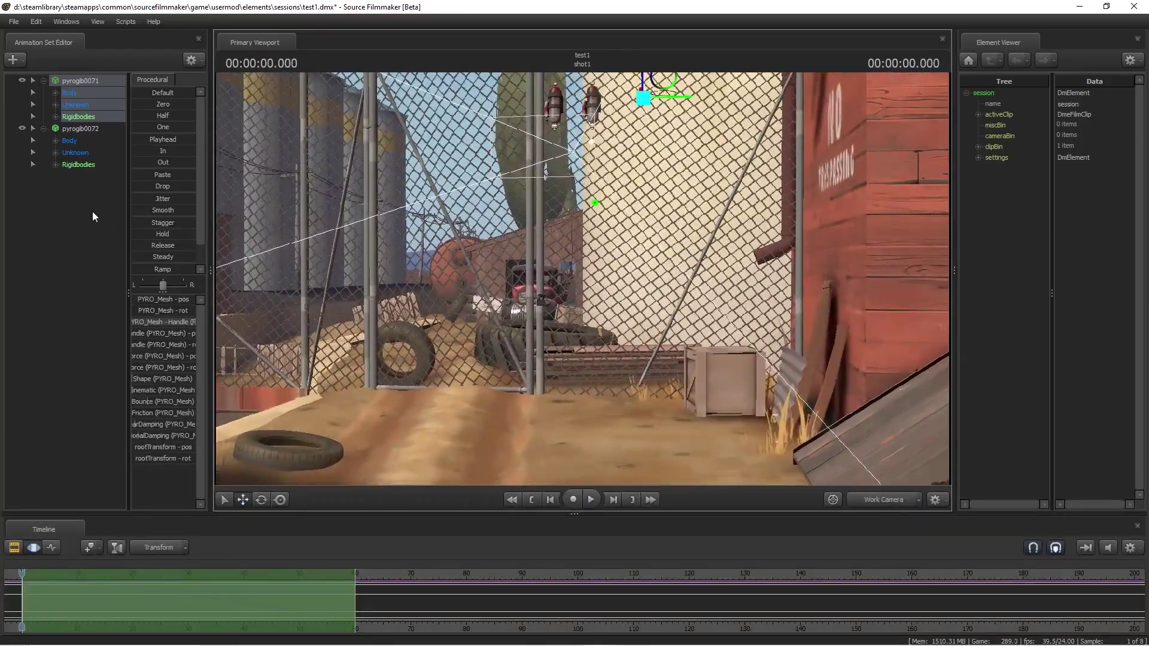
Step: Create an animation set for a new model, filtering by "wall" and opening a combineinnerwall model from props_combine
right_click(70, 221)
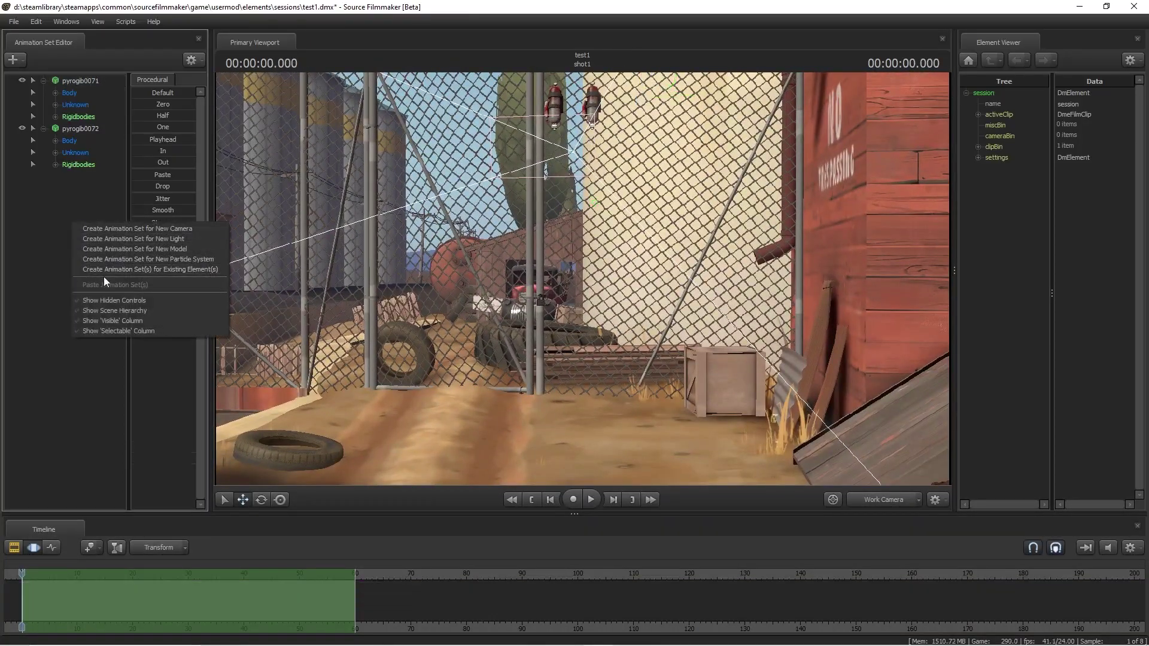
click(154, 248)
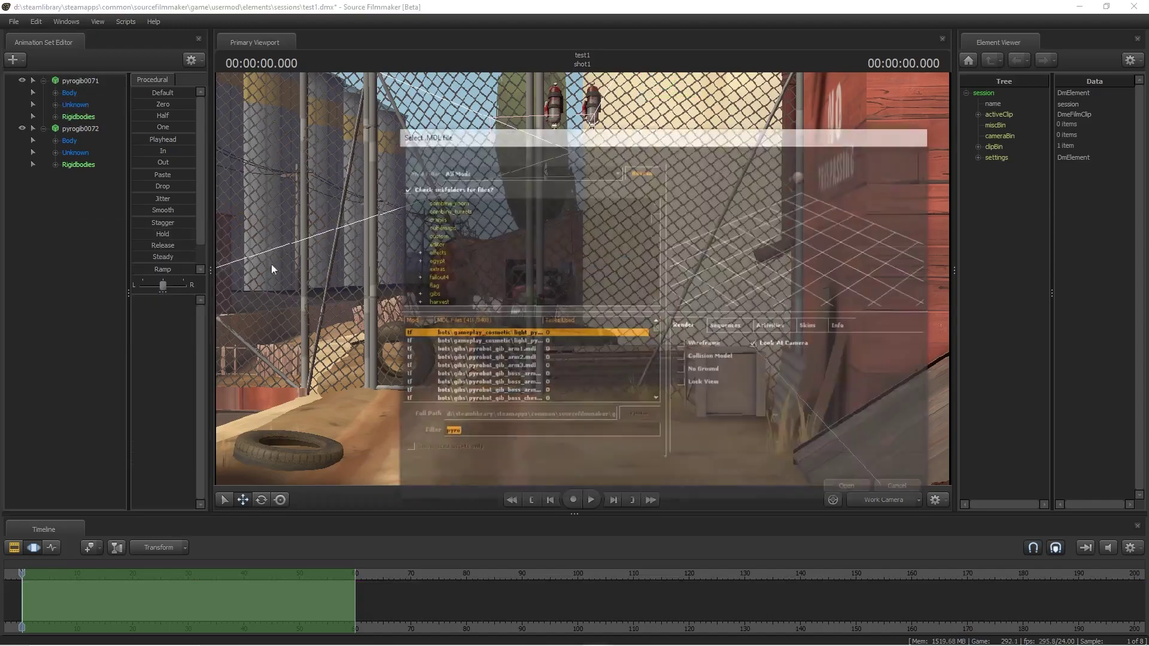
text(wa)
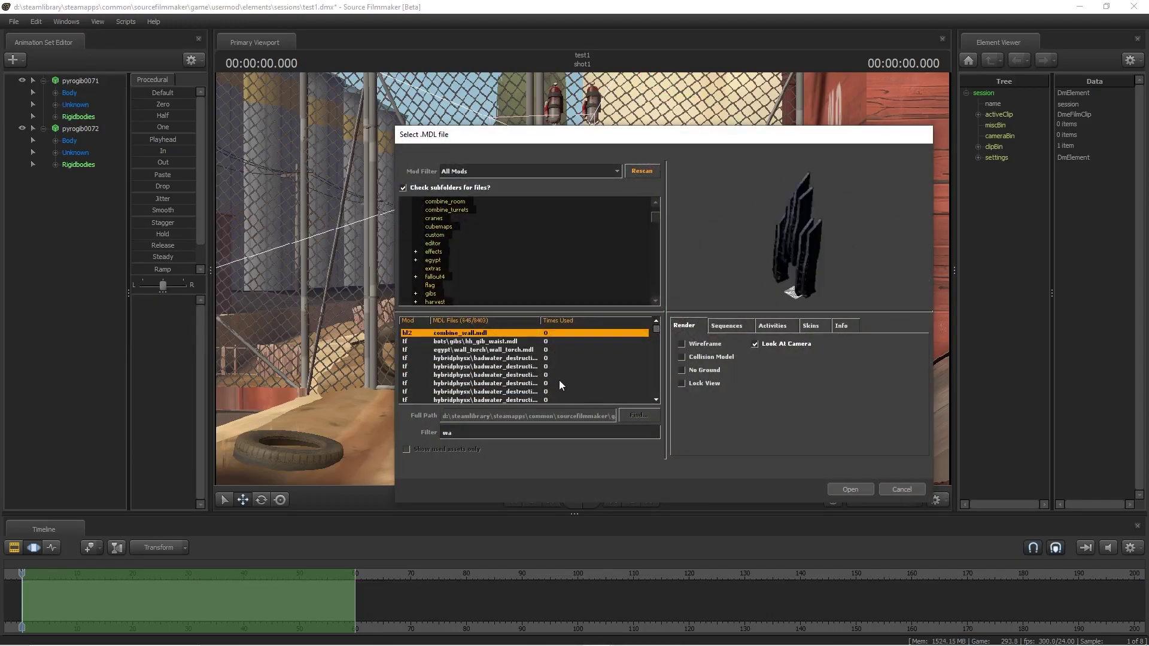
text(ll)
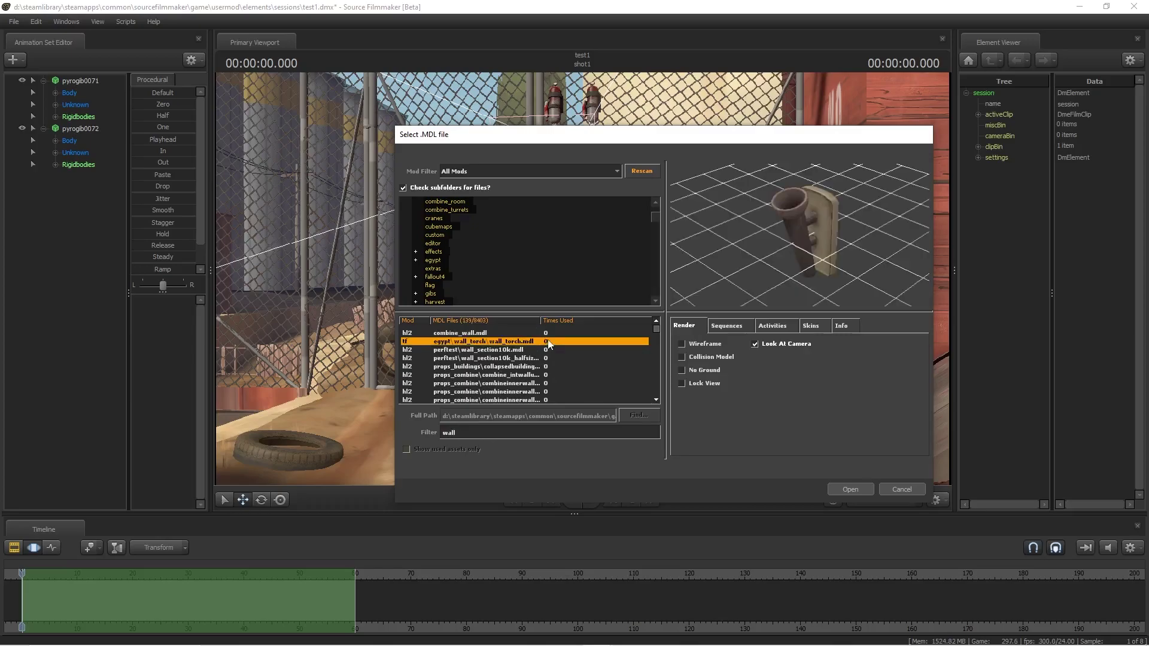
click(538, 392)
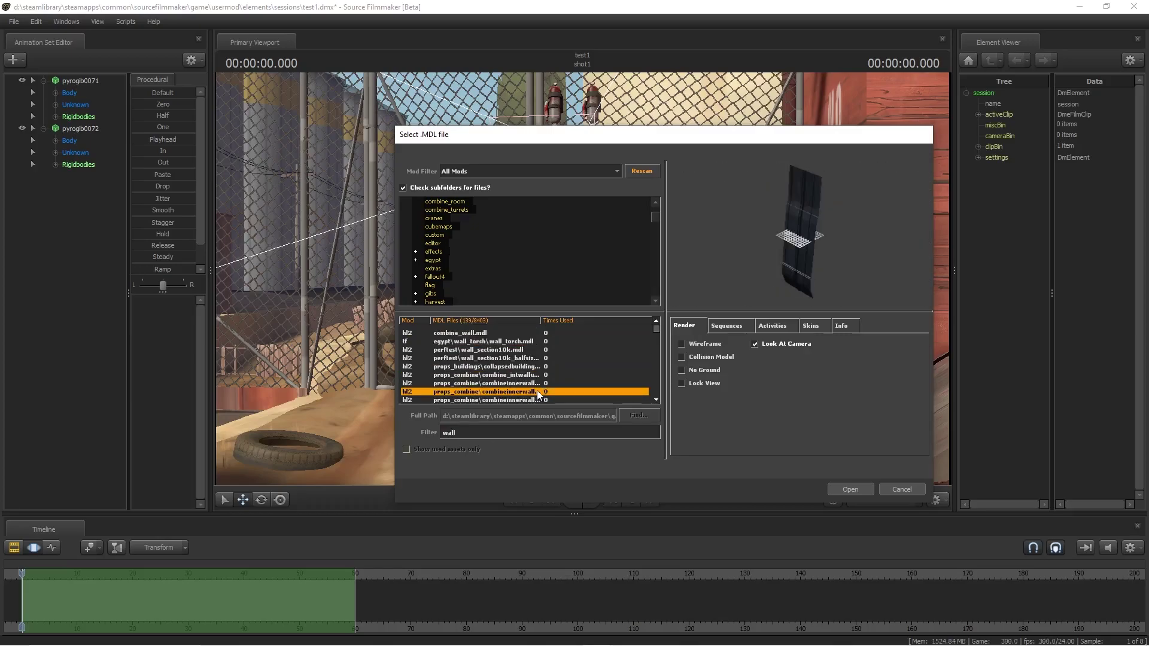
click(844, 489)
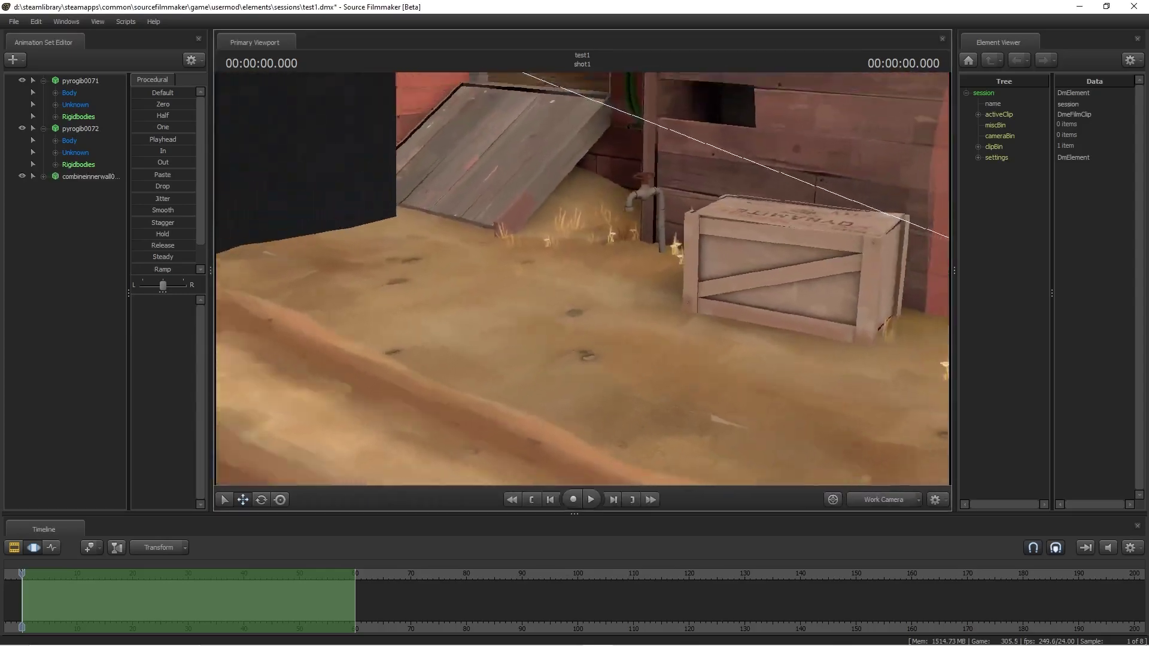
Step: Select the combineinnerwall model across the whole timeline and rotate it flat over the ground in front of the red building
key(s)
drag(582, 279, 606, 212)
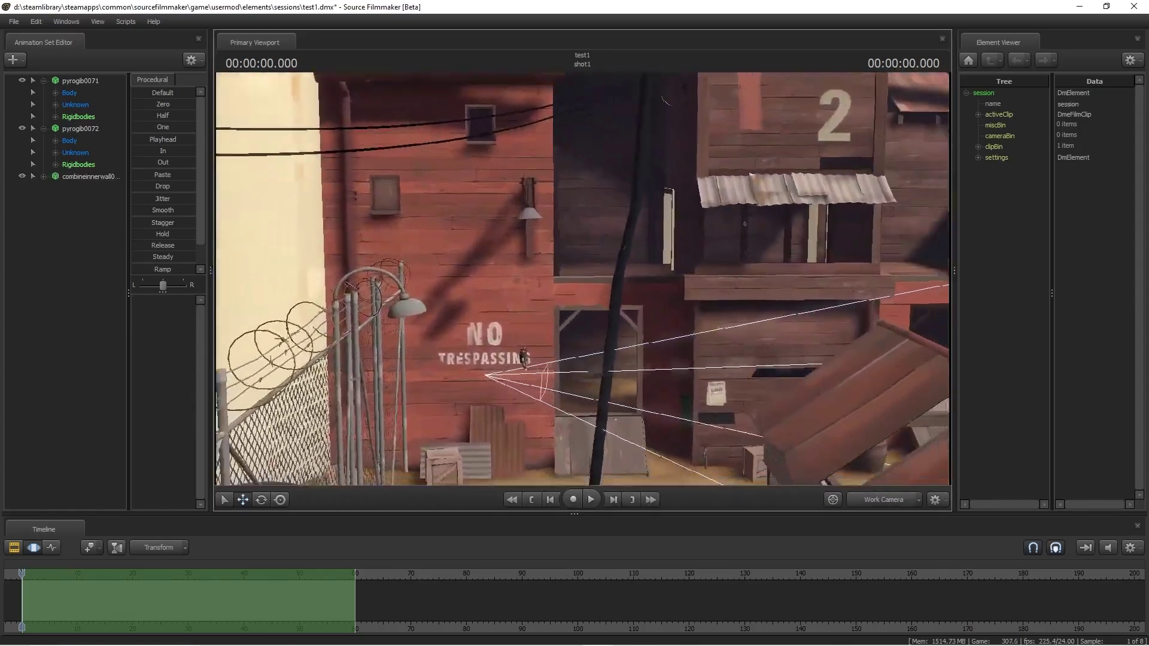
key(w)
click(89, 176)
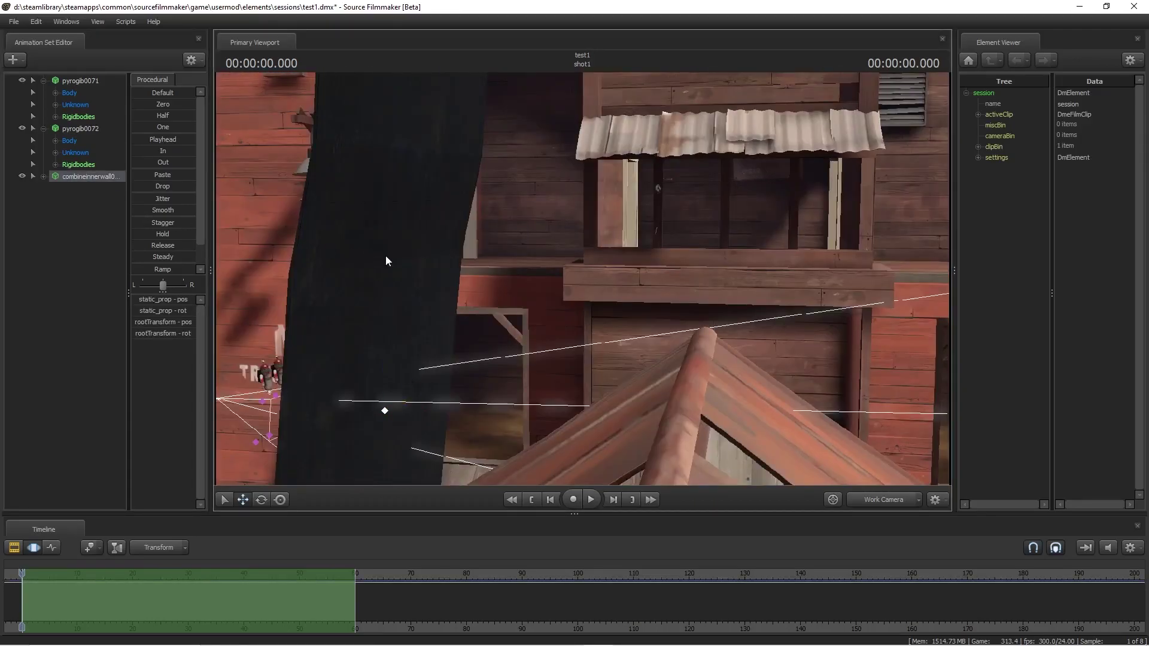
drag(396, 284, 383, 317)
key(a)
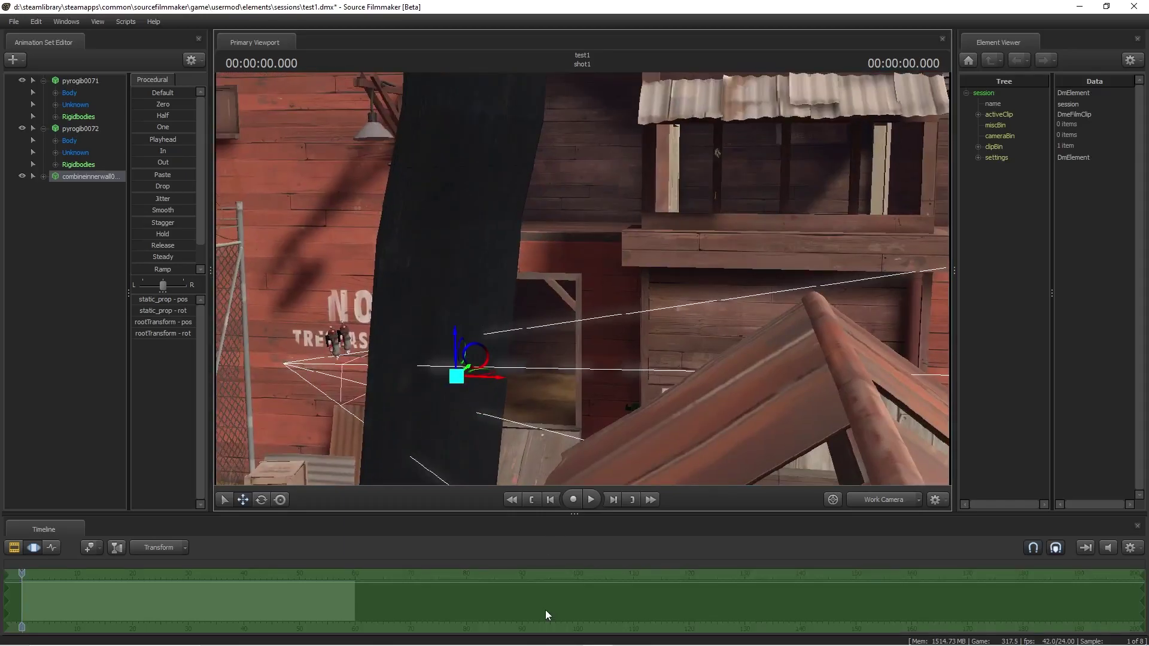
drag(673, 339, 779, 343)
key(a)
key(w)
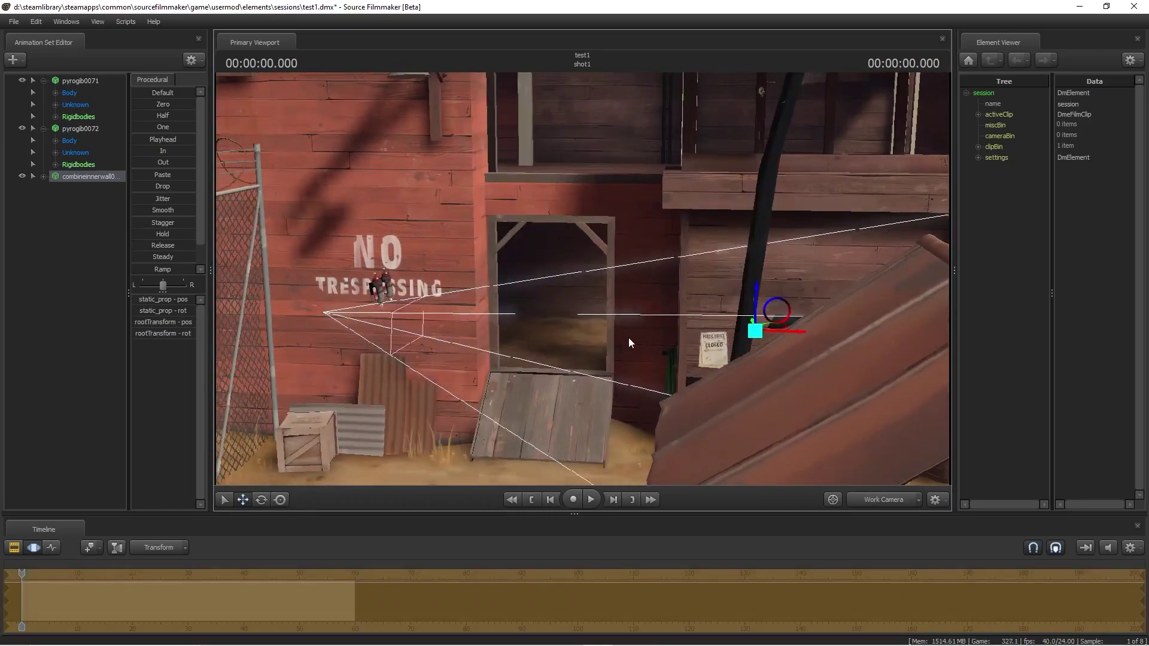
drag(751, 294, 609, 367)
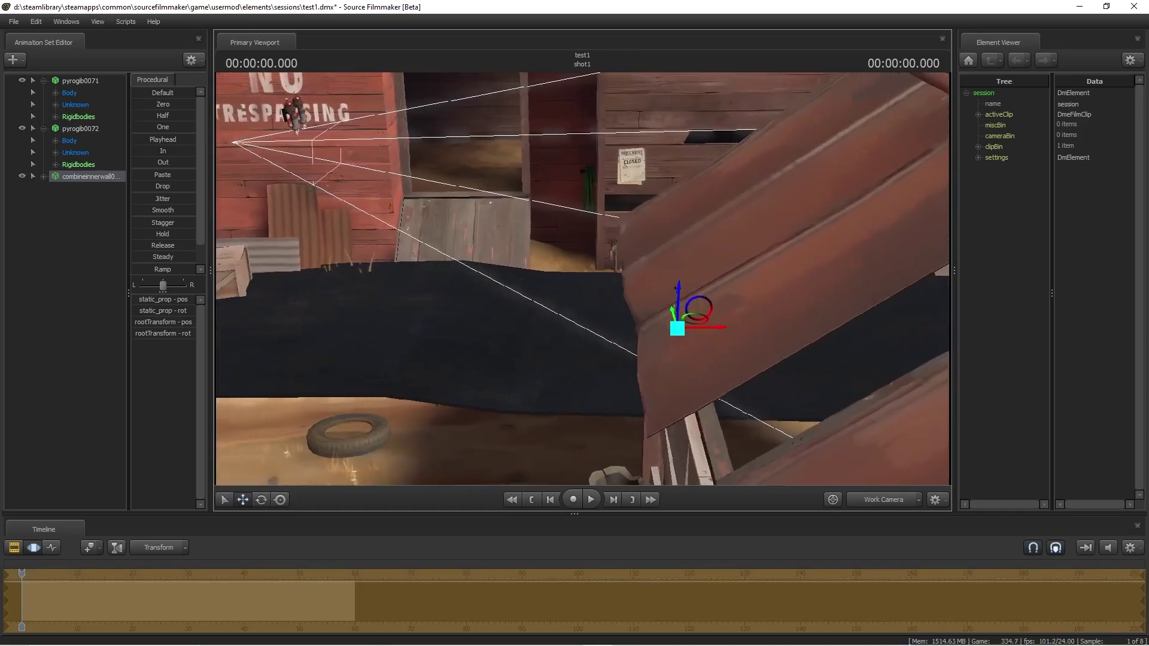
Step: Lower the flattened wall model to ground level and briefly play back the shot before returning to its start
mouse_move(615, 295)
mouse_down()
mouse_move(623, 335)
mouse_move(628, 307)
mouse_up()
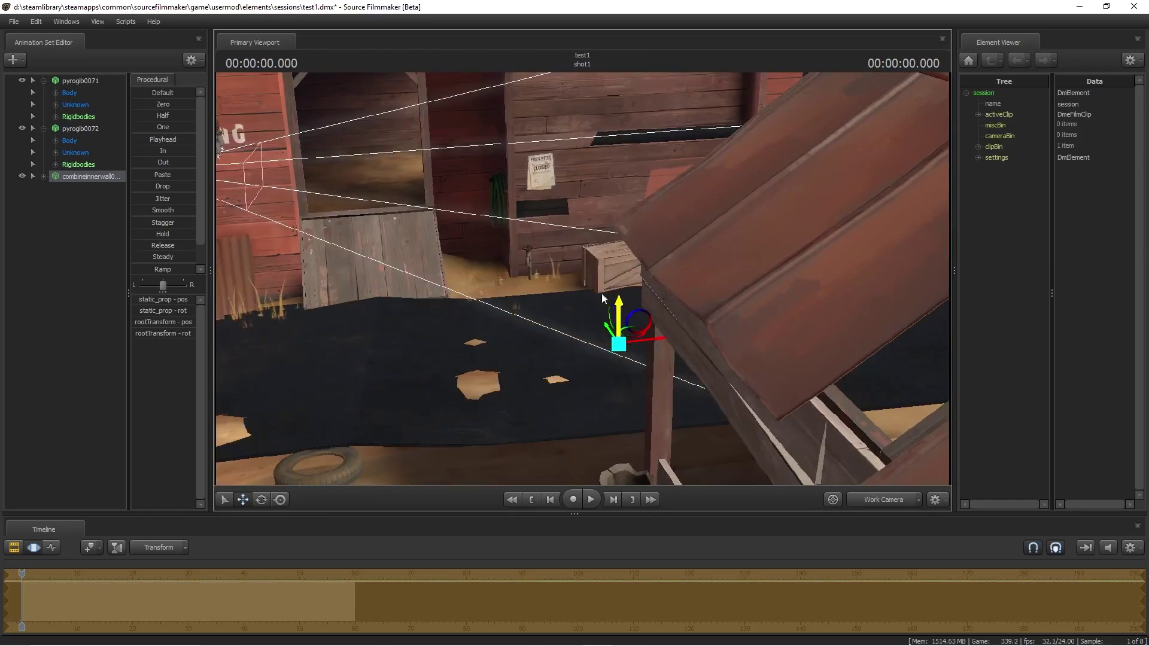
drag(573, 279, 583, 283)
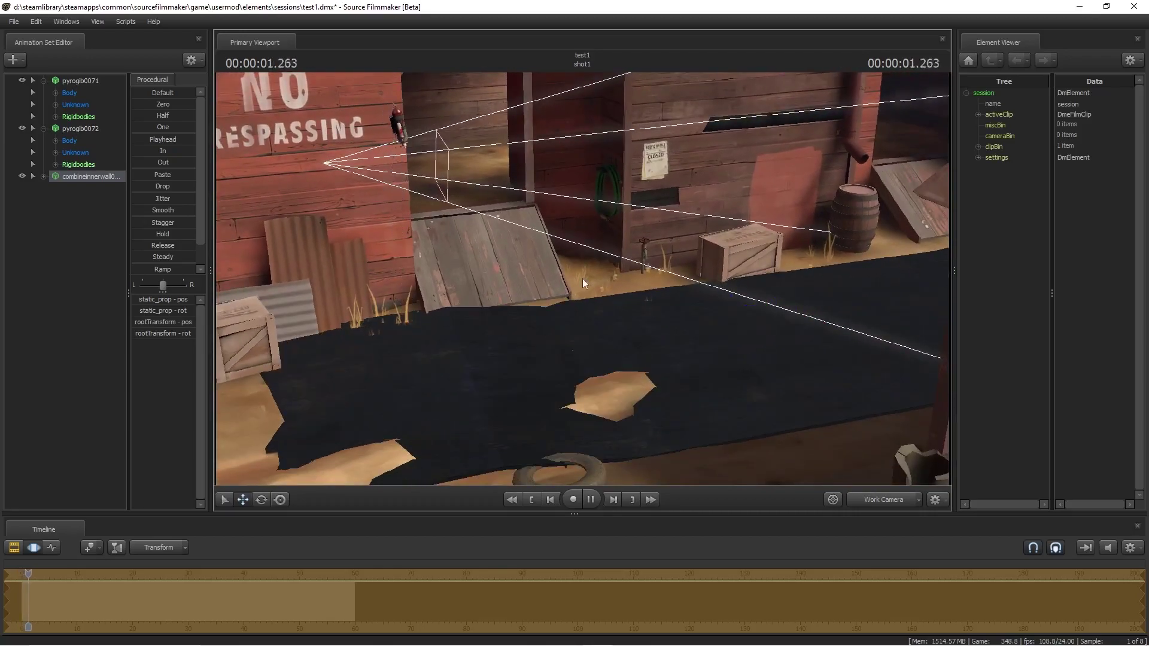
key(space)
drag(593, 280, 592, 279)
key(Home)
Step: Apply the rig_physics script to the combineinnerwall animation set
right_click(89, 176)
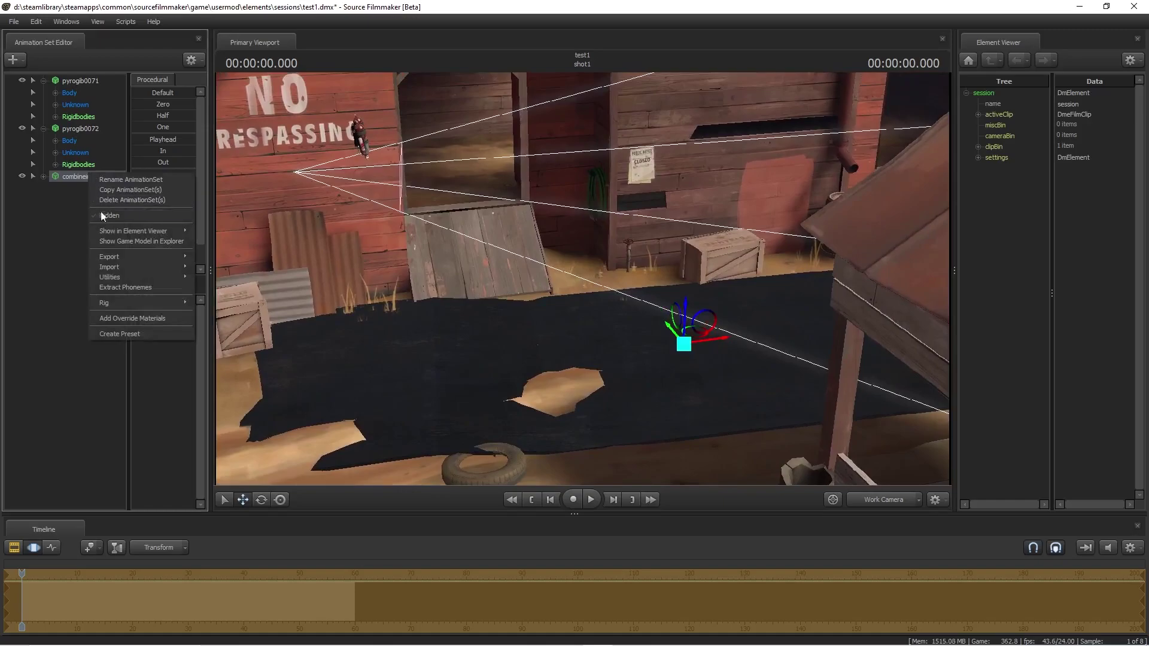
mouse_move(131, 300)
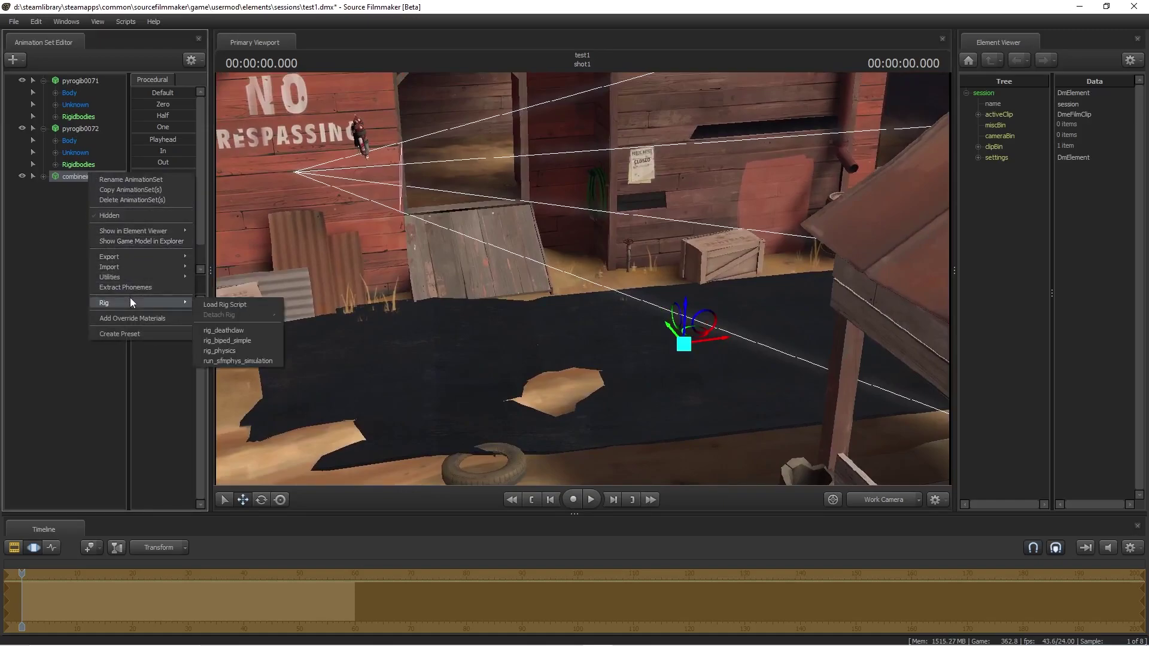
click(235, 349)
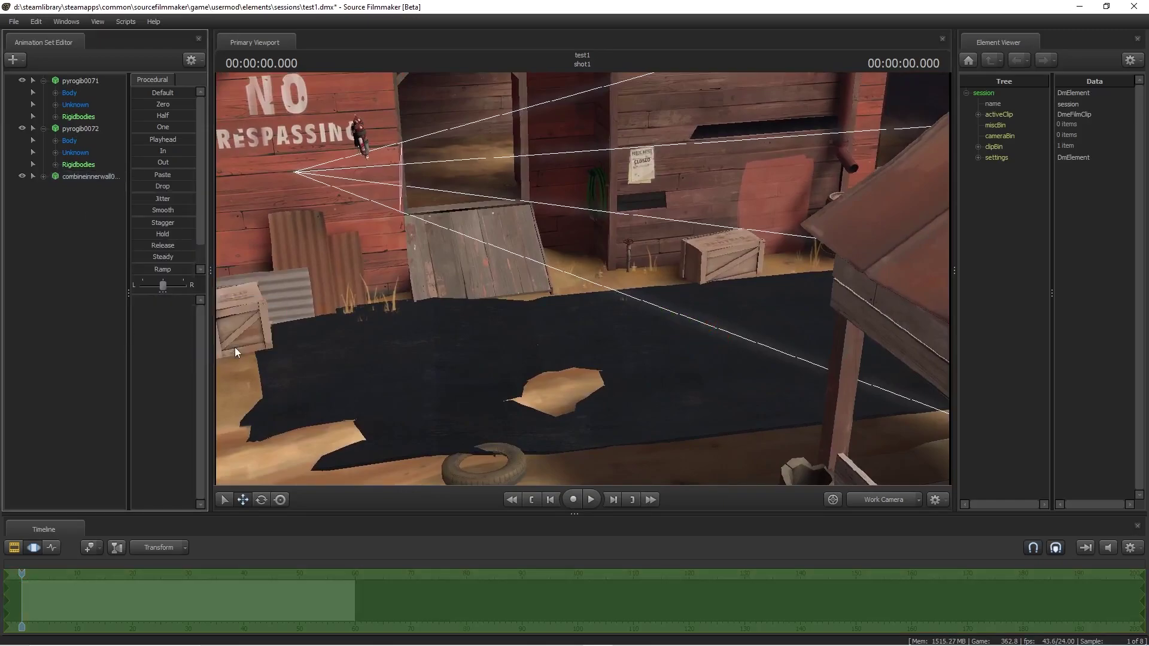
Step: Turn on the Kinematic control in the wall's Rigidbodies group over the full 60-second shot
click(43, 177)
click(78, 212)
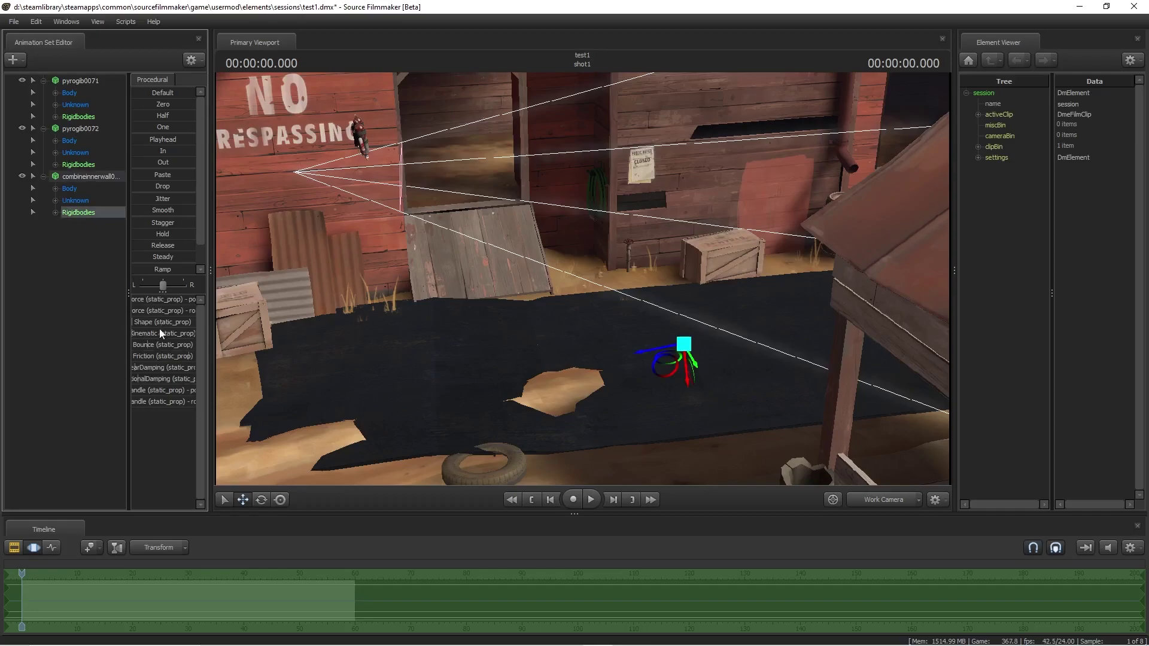
drag(20, 584, 355, 576)
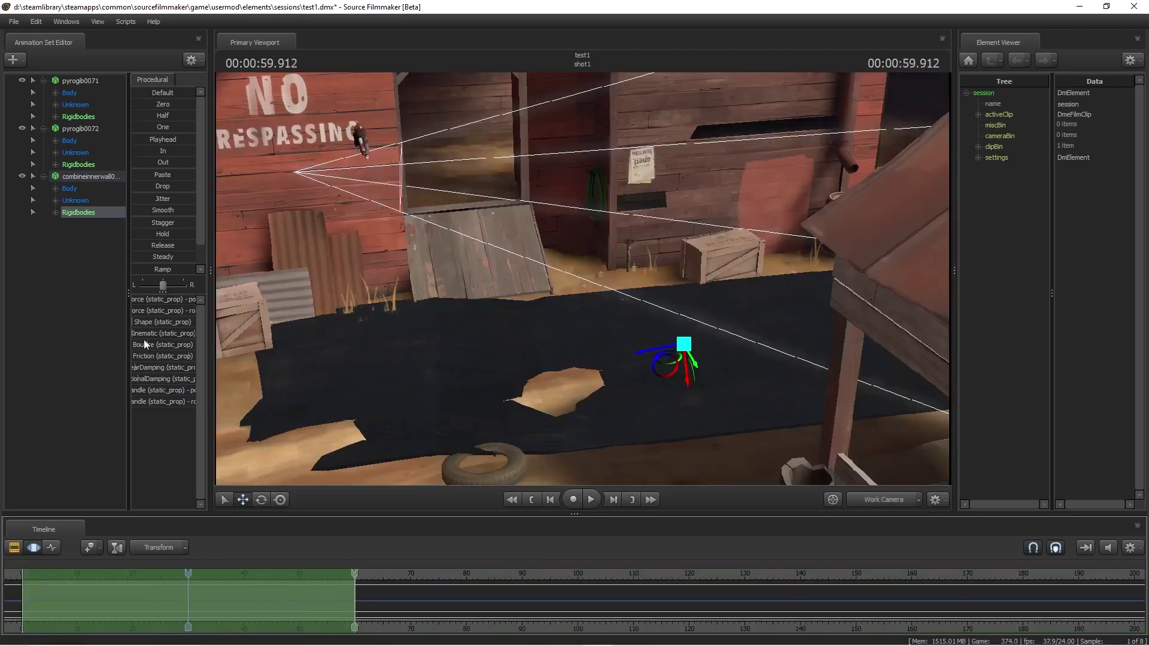
drag(145, 333, 196, 334)
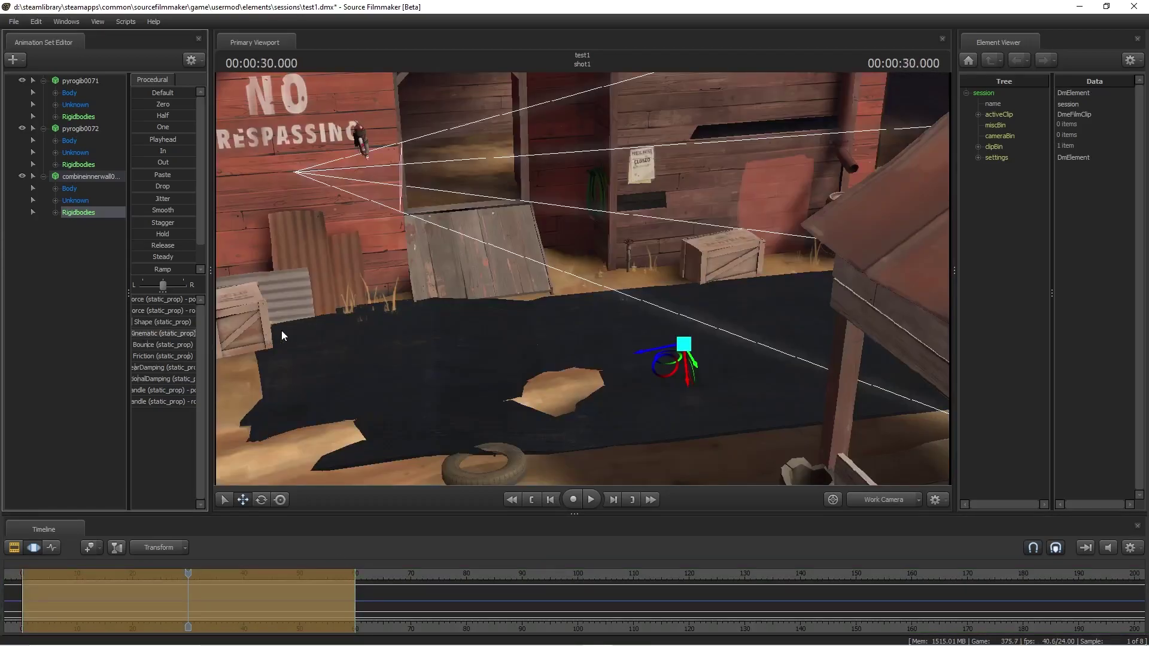
Step: Run the run_sfmphys_simulation script on the combineinnerwall animation set
right_click(101, 211)
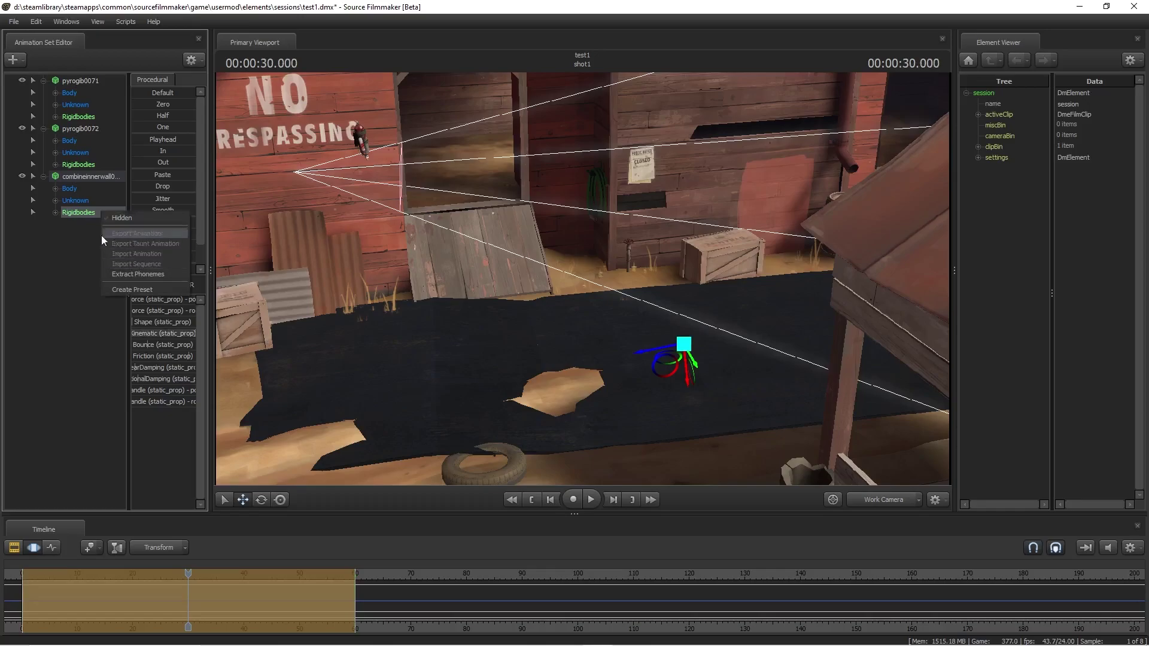
right_click(88, 177)
mouse_move(145, 305)
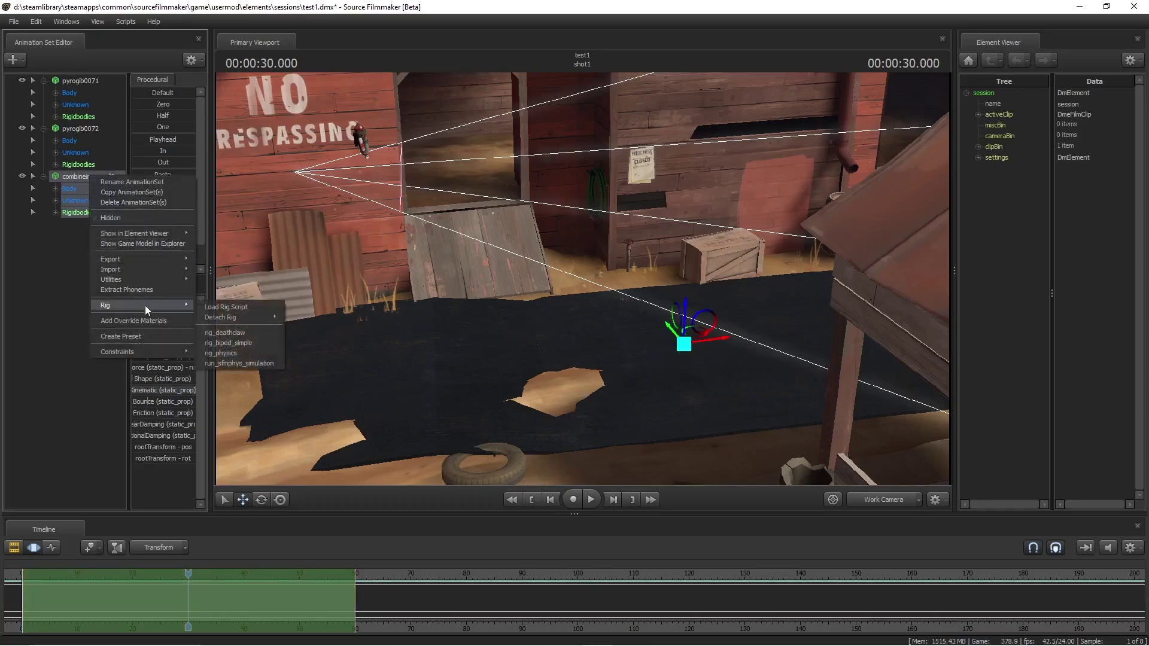
click(230, 362)
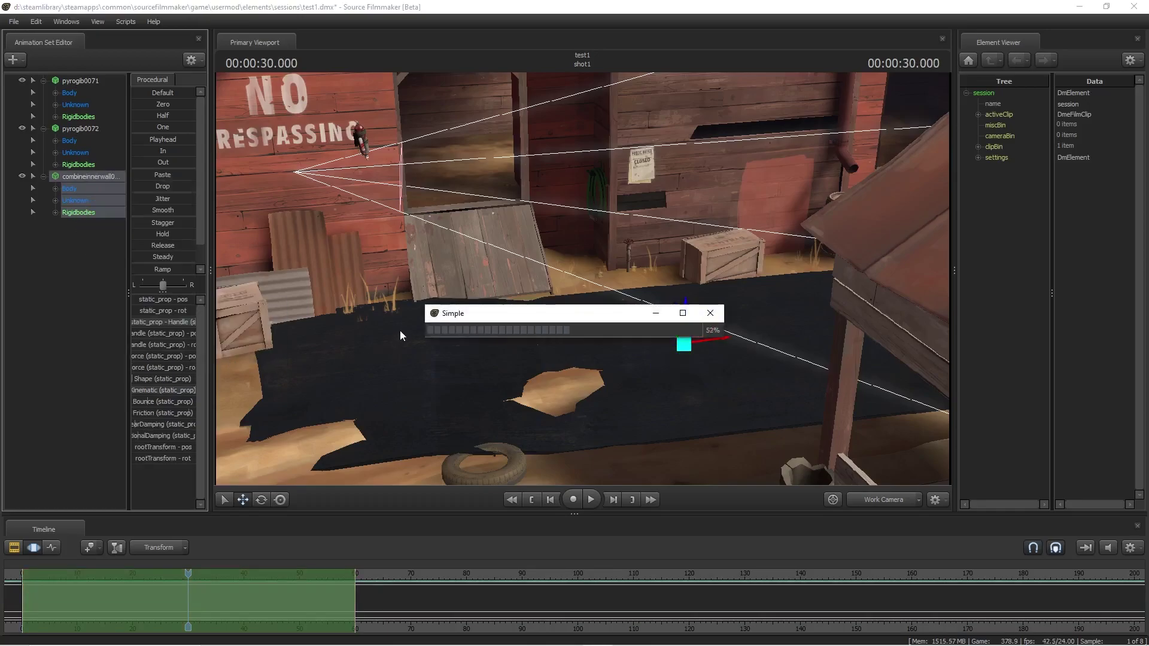
Step: Play the simulation from the start of the shot and pause once the tank has landed beside the crate
drag(446, 279, 323, 233)
key(w)
key(Home)
key(space)
mouse_move(551, 257)
mouse_down()
mouse_move(527, 258)
mouse_move(554, 287)
mouse_move(550, 277)
mouse_up()
key(space)
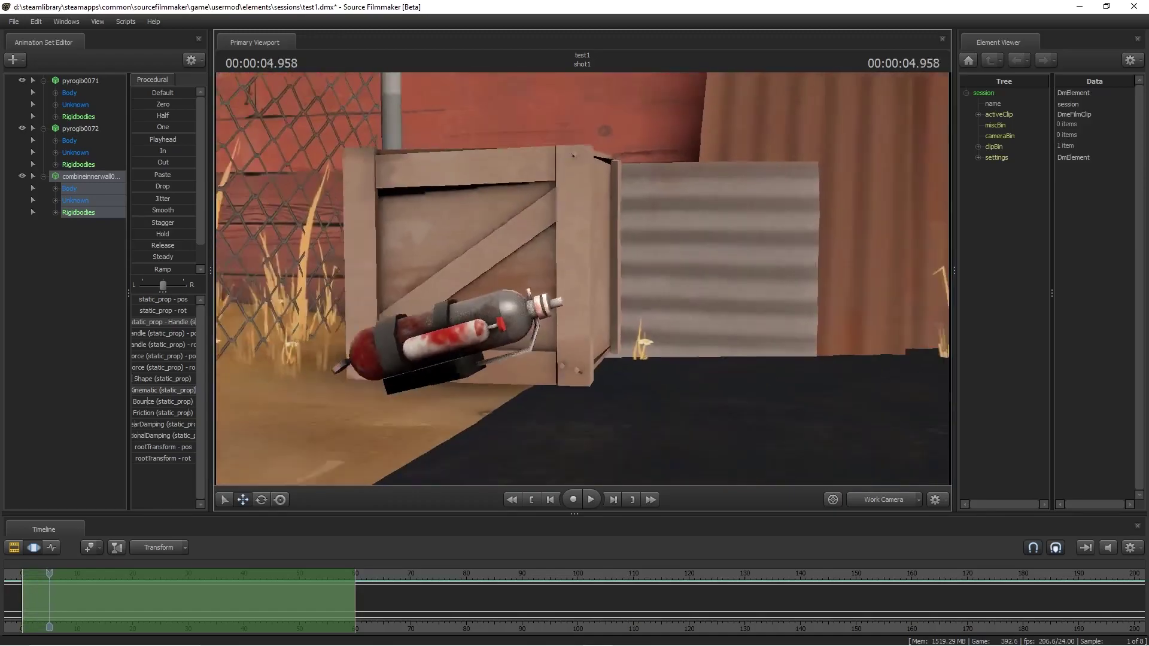
Step: Examine how the landed tank rests on the wall surface from several close viewpoints, and return to the shot's start
key(s)
drag(551, 276, 626, 291)
key(w)
key(a)
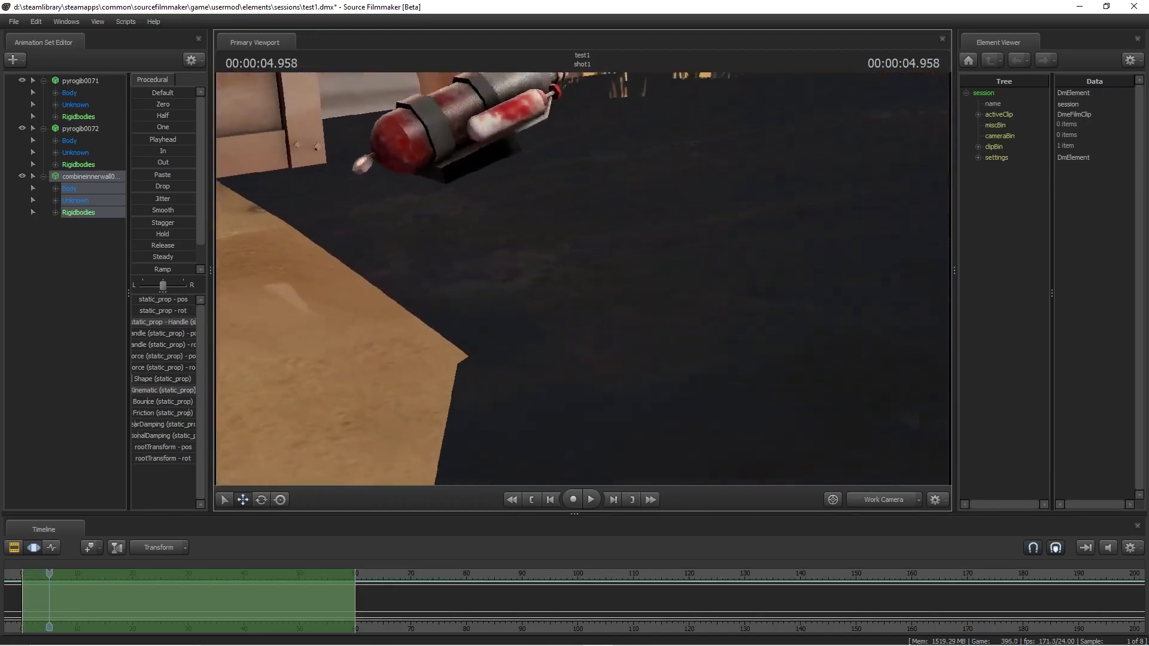
key(s)
mouse_move(582, 279)
mouse_down()
mouse_move(685, 261)
mouse_move(526, 270)
mouse_move(557, 269)
mouse_move(574, 286)
mouse_up()
key(s)
key(w)
key(d)
key(s)
key(Home)
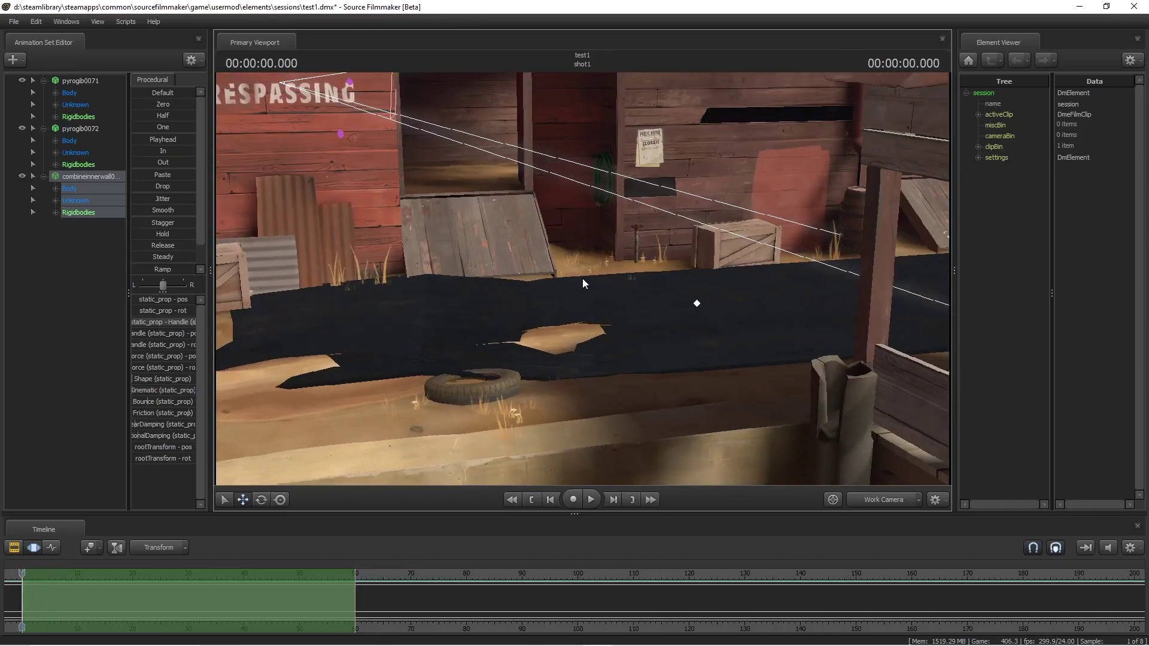
Step: Lower the wall model just beneath the map ground for the whole timeline and run run_sfmphys_simulation on it
key(ctrl+a)
drag(698, 272, 691, 293)
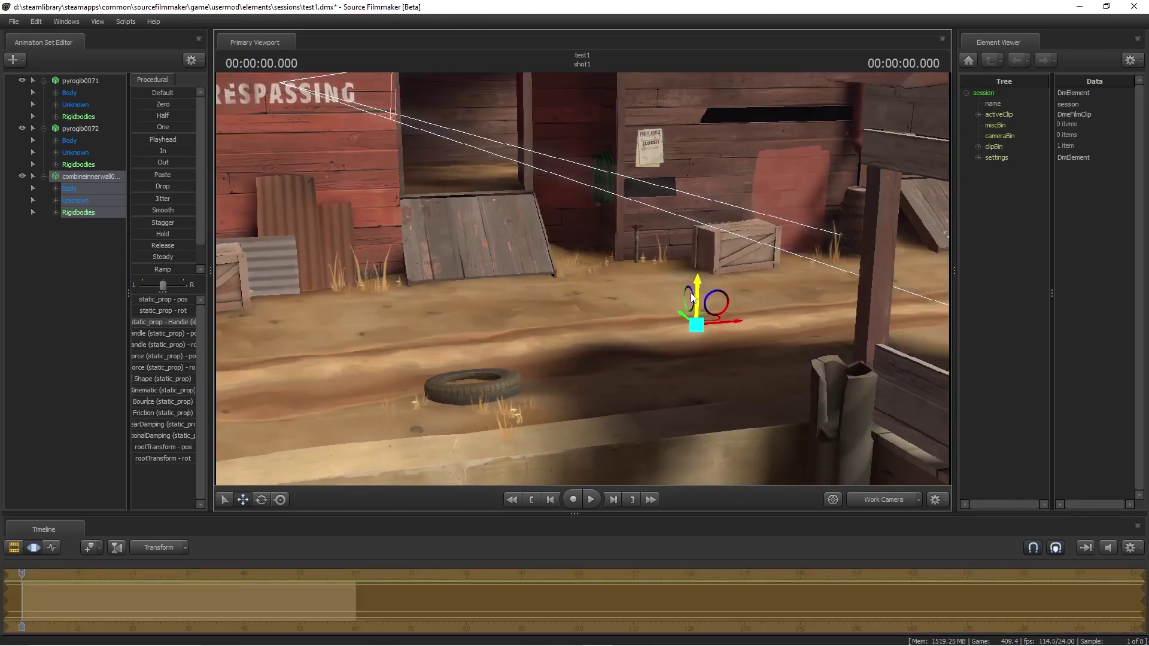
right_click(80, 176)
mouse_move(150, 305)
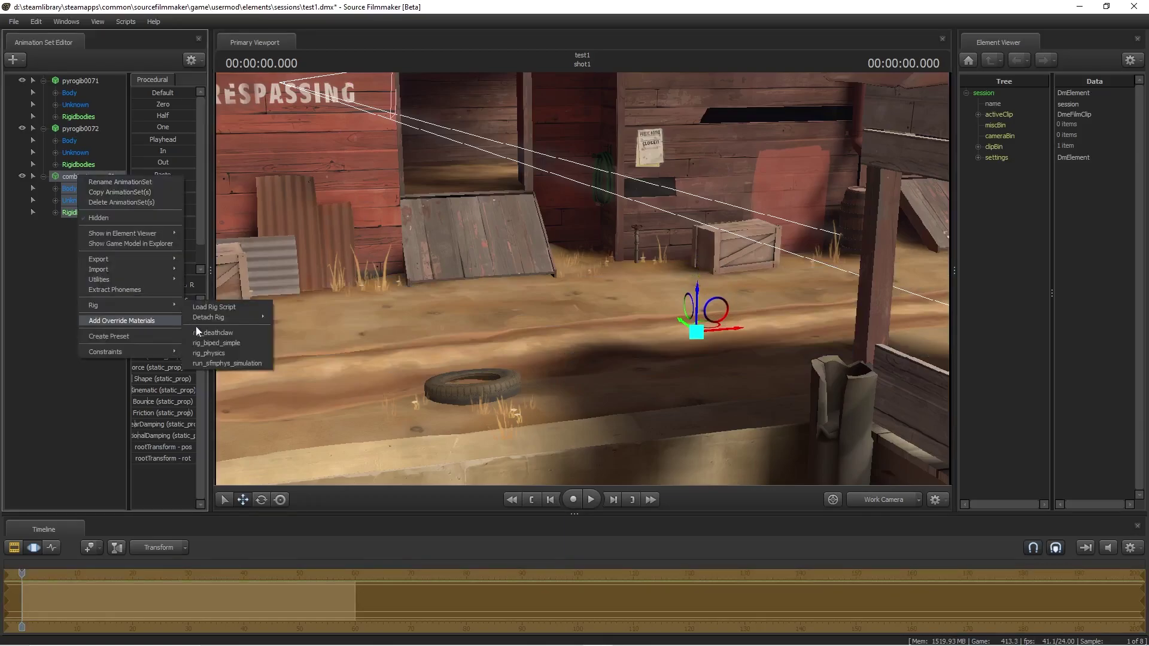
click(224, 363)
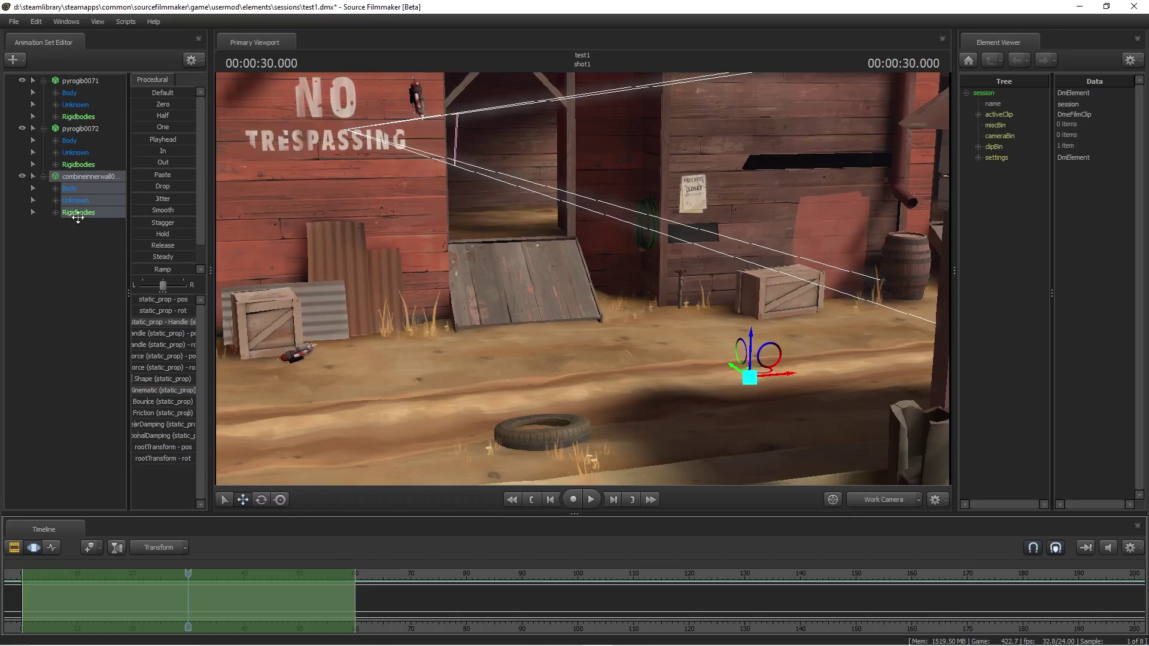
Step: Run run_sfmphys_simulation on the lowered wall's animation set once more
right_click(88, 174)
mouse_move(157, 303)
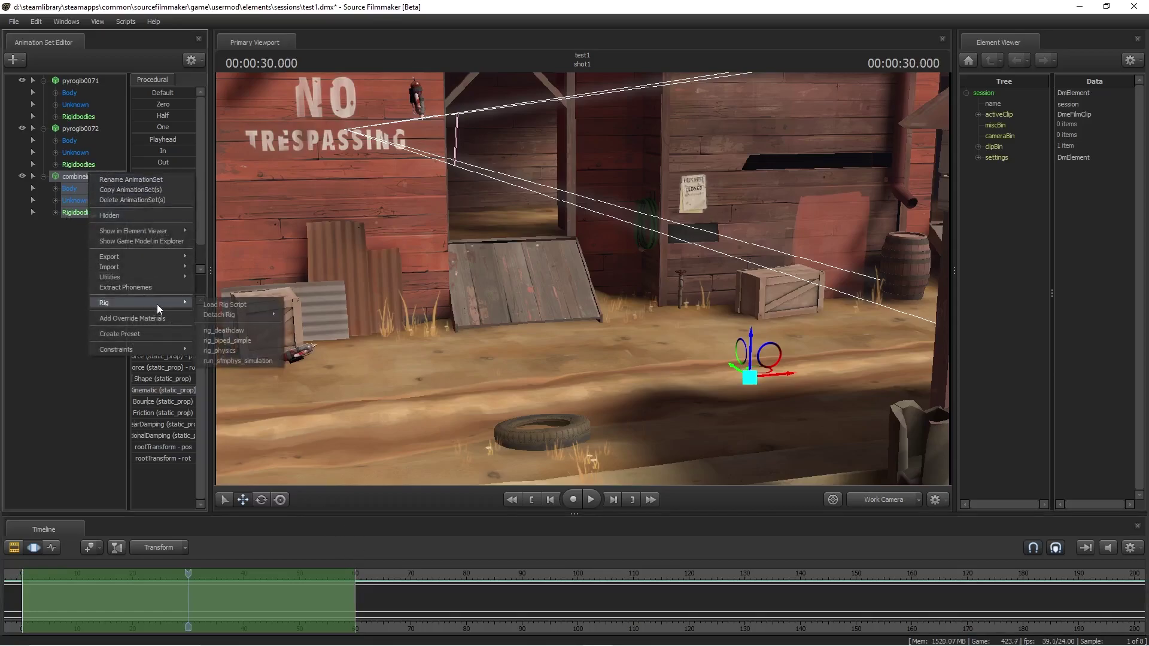
click(230, 359)
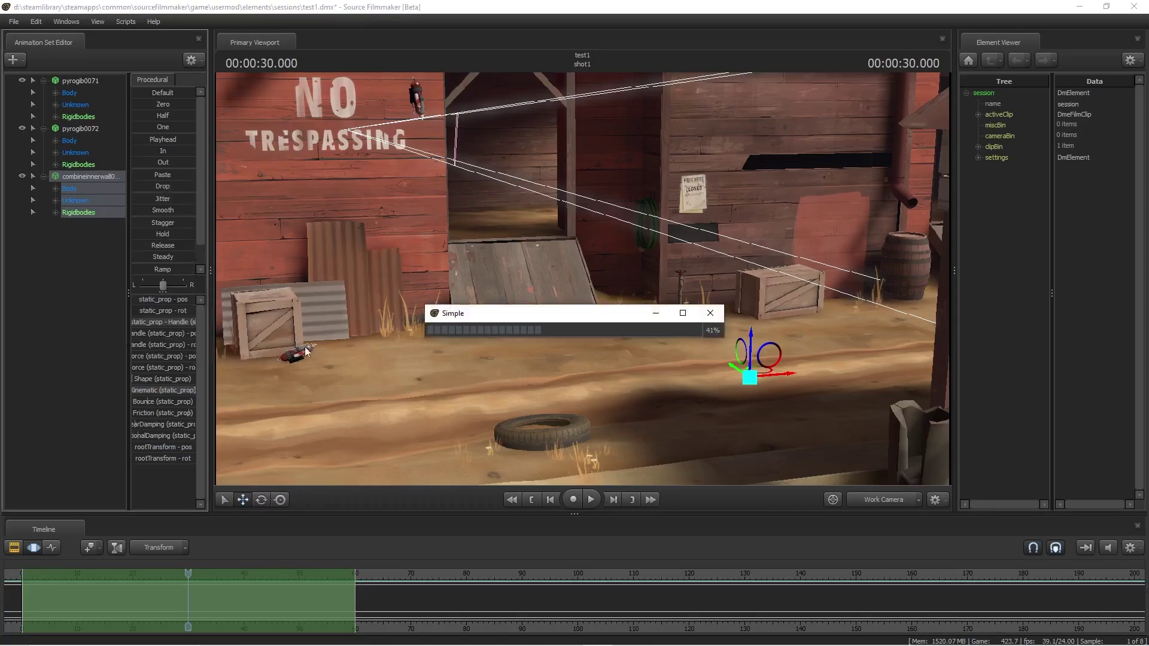
Step: Play the new simulation from the start, viewing the ground near the crate and the tire
drag(410, 294, 368, 294)
key(s)
key(Home)
key(w)
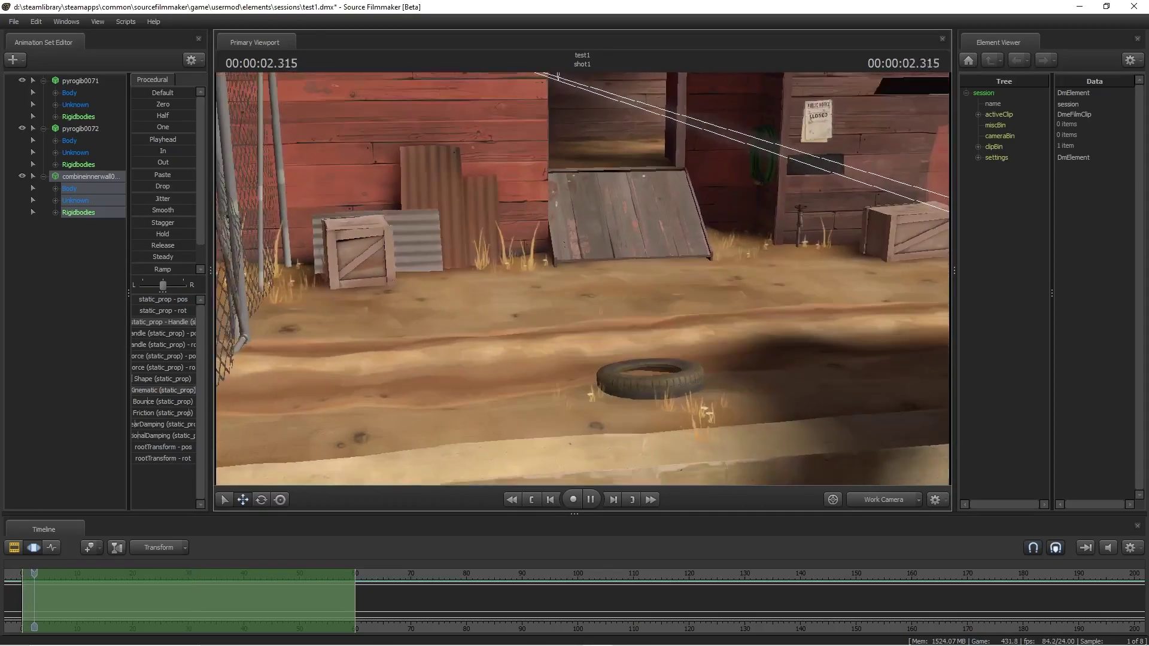
mouse_move(359, 311)
mouse_down()
mouse_move(350, 321)
mouse_move(377, 315)
mouse_up()
key(s)
key(space)
Step: Raise the wall model slightly for the whole timeline and rerun run_sfmphys_simulation on its animation set
key(ctrl+a)
drag(823, 285, 825, 273)
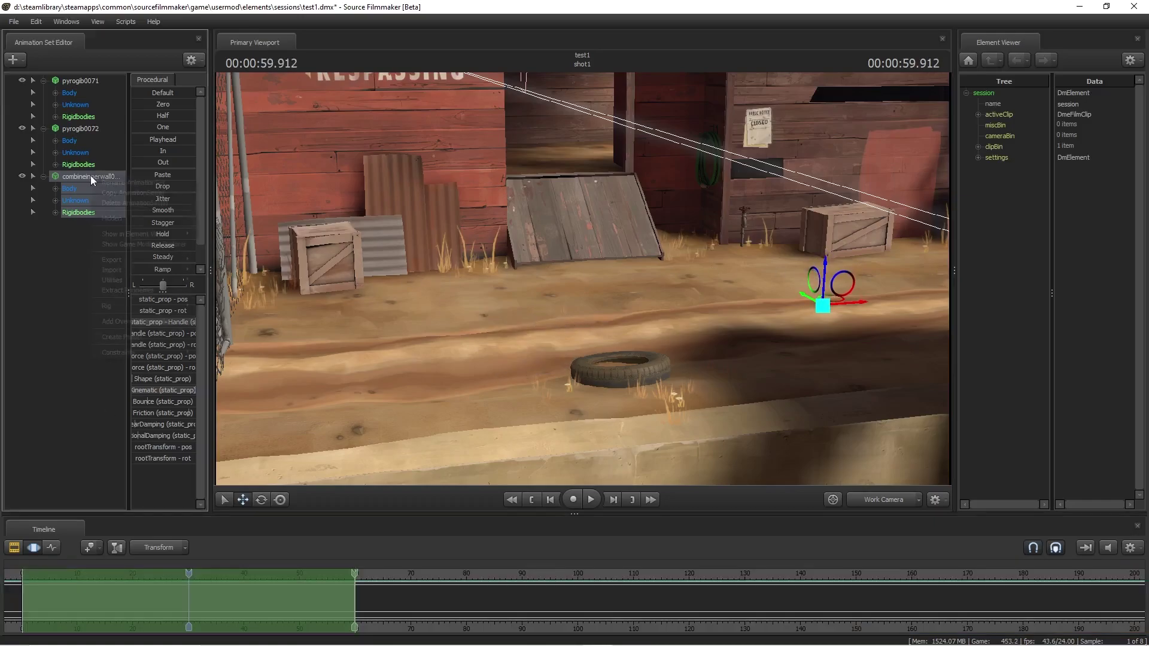
right_click(91, 175)
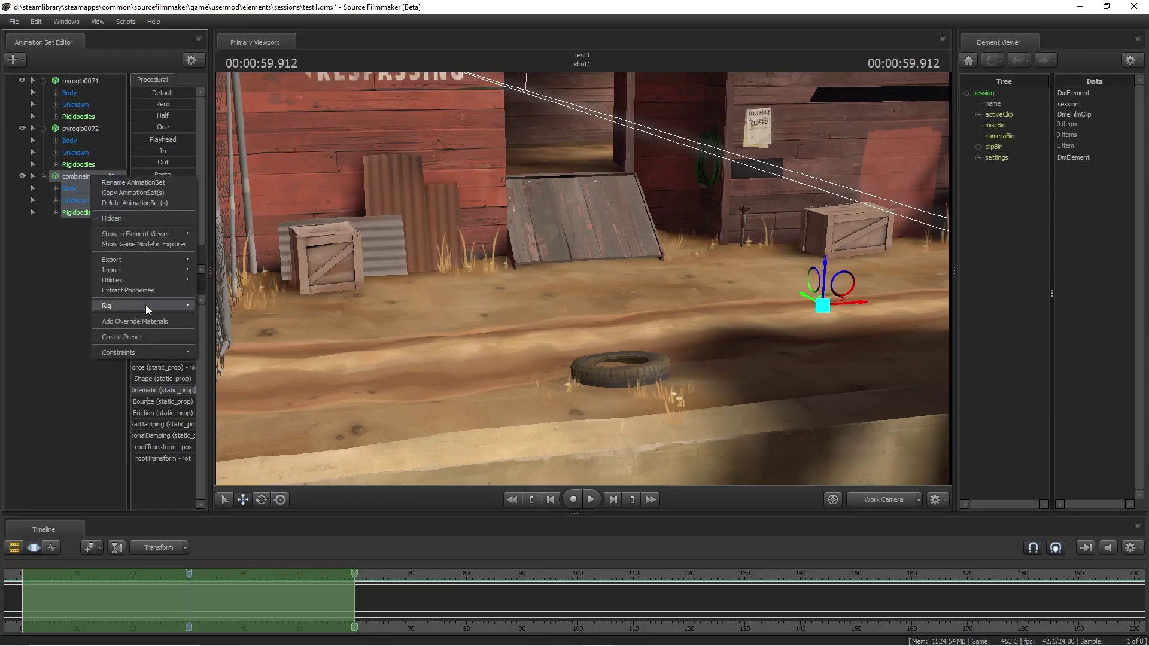
mouse_move(145, 304)
click(235, 361)
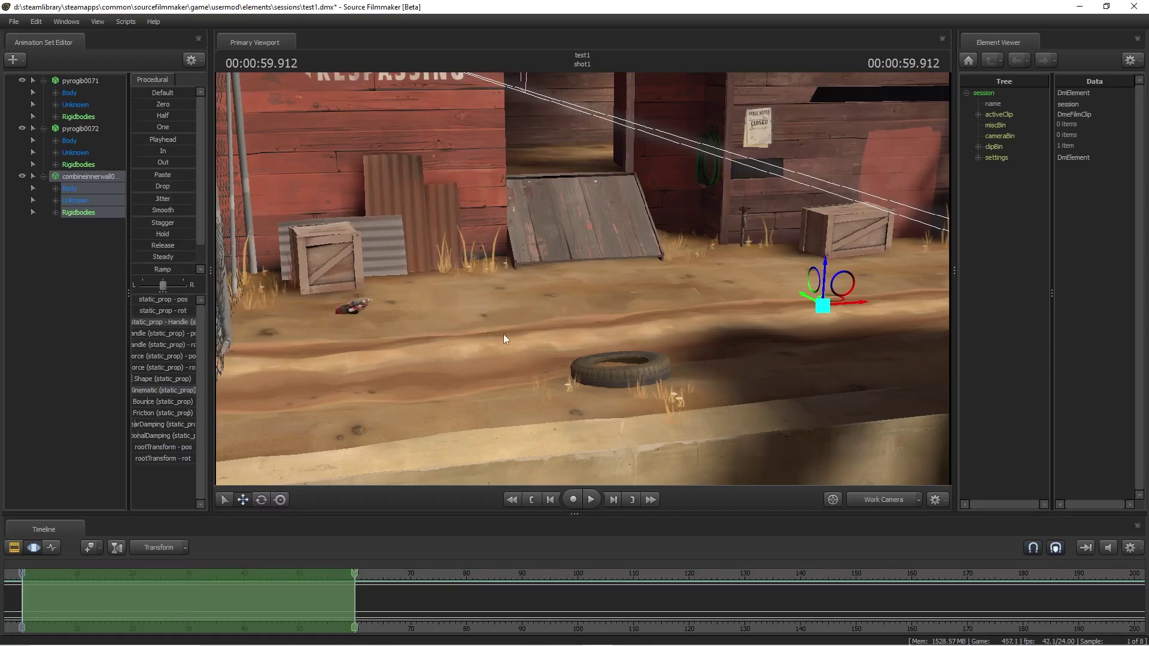
Step: Play the updated simulation, following the tank as it falls beside the crate near the No Trespassing sign
key(space)
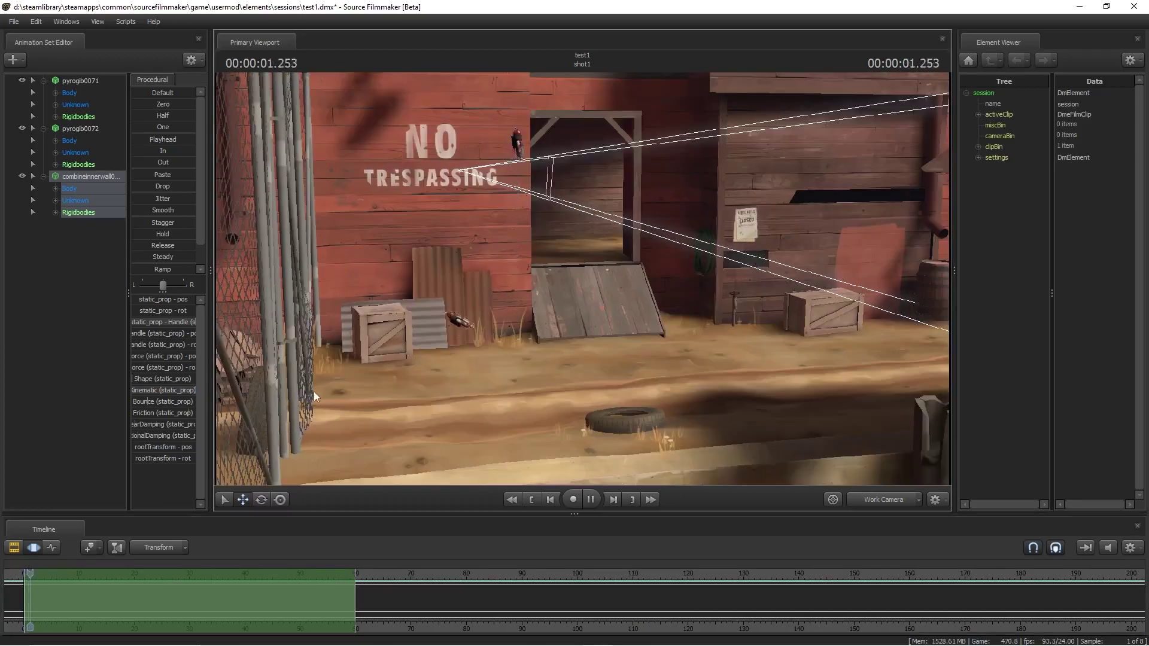
drag(314, 391, 332, 433)
key(w)
key(a)
key(d)
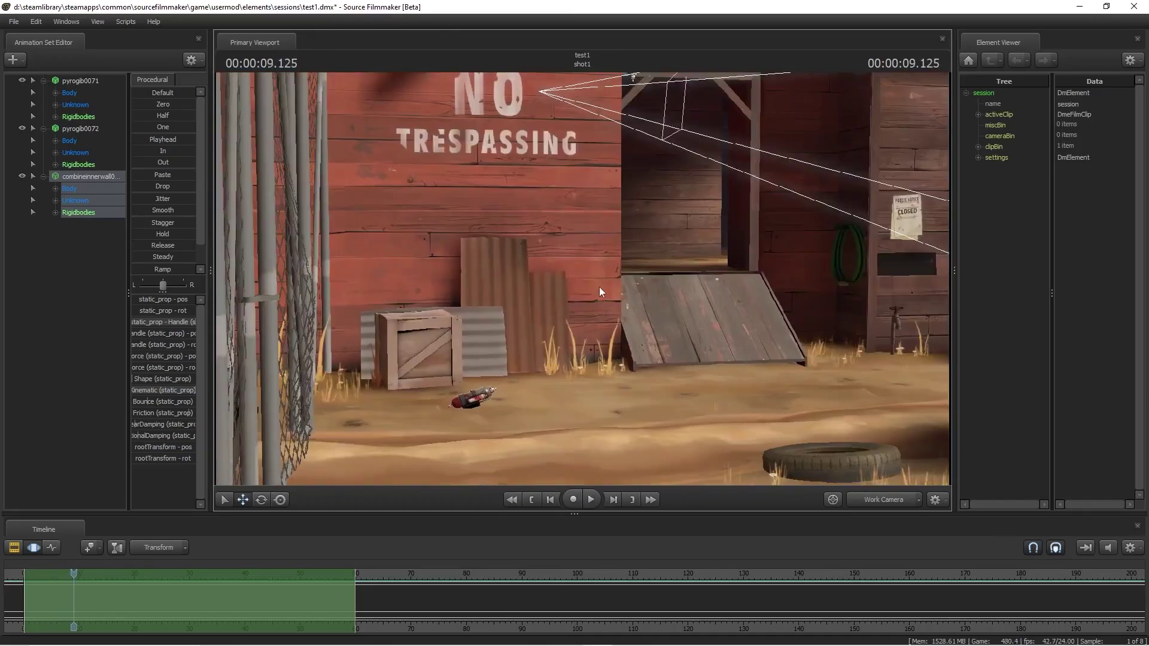
Step: Replay the simulation from the start and examine the landed tank's contact with the ground up close
key(Home)
drag(598, 286, 559, 363)
key(space)
key(space)
key(w)
key(space)
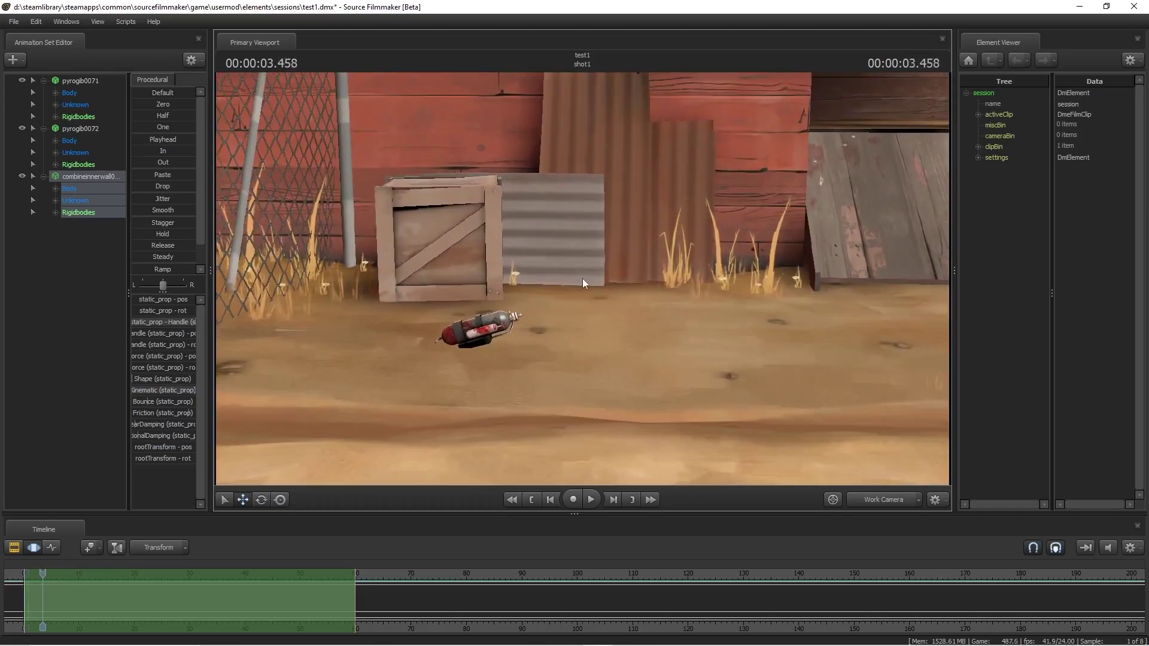
mouse_move(583, 279)
mouse_down()
mouse_move(639, 258)
mouse_move(715, 338)
mouse_move(583, 278)
mouse_up()
key(a)
key(w)
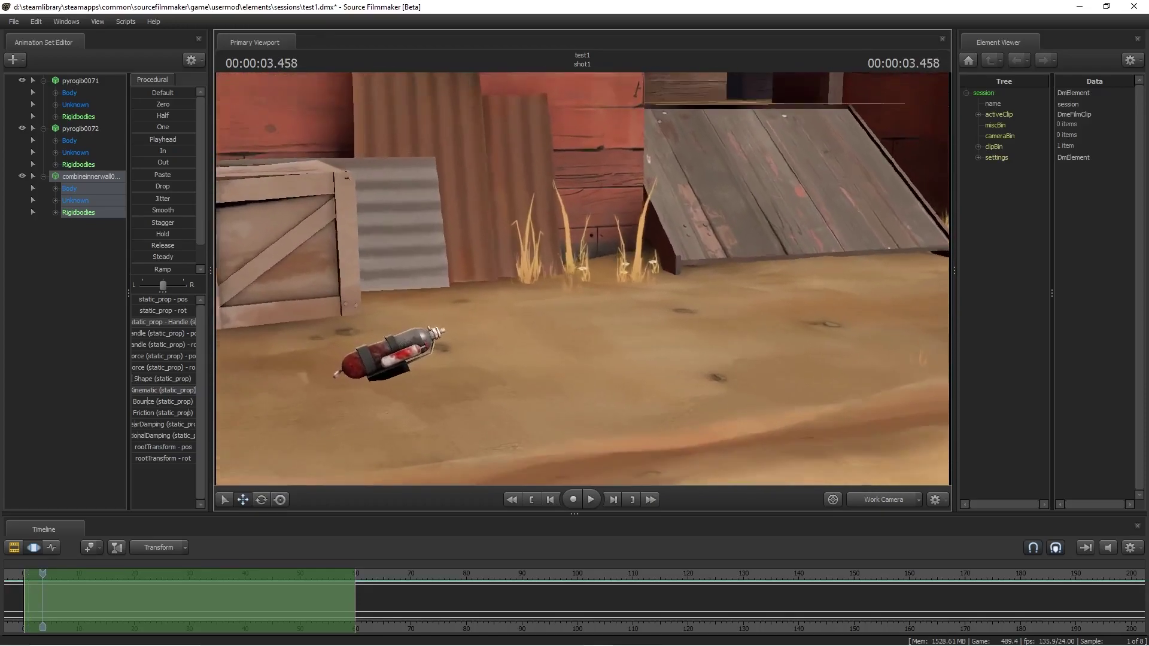
key(a)
key(w)
Step: Hide the combineinnerwall model and play the shot without it
click(27, 176)
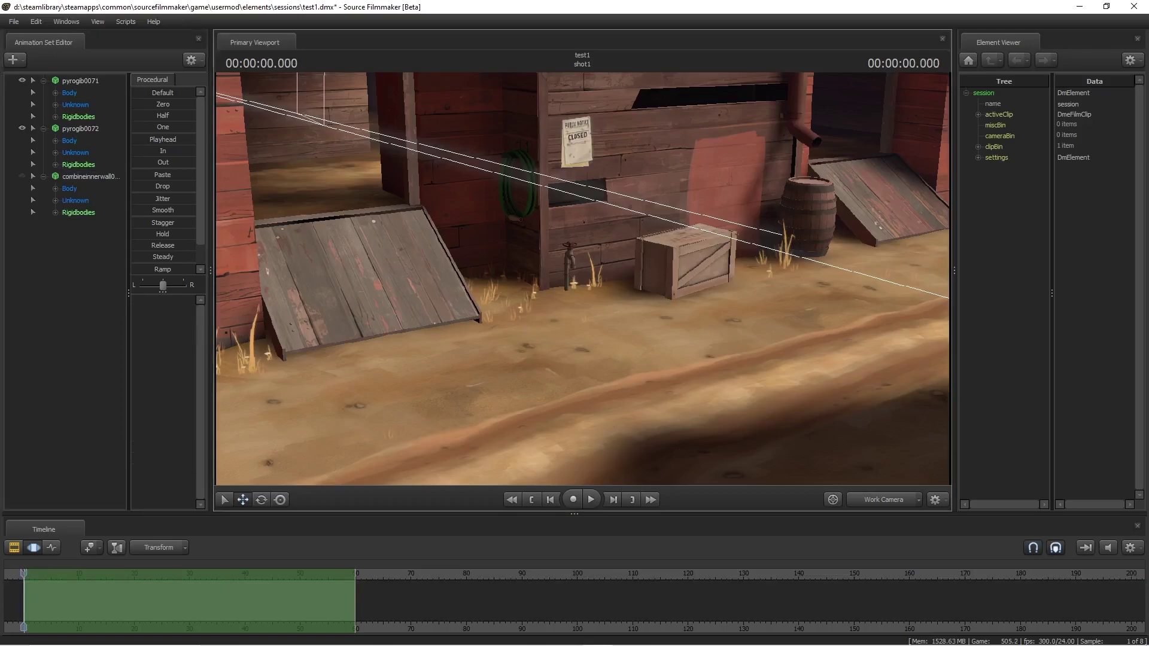
drag(583, 278, 583, 279)
key(space)
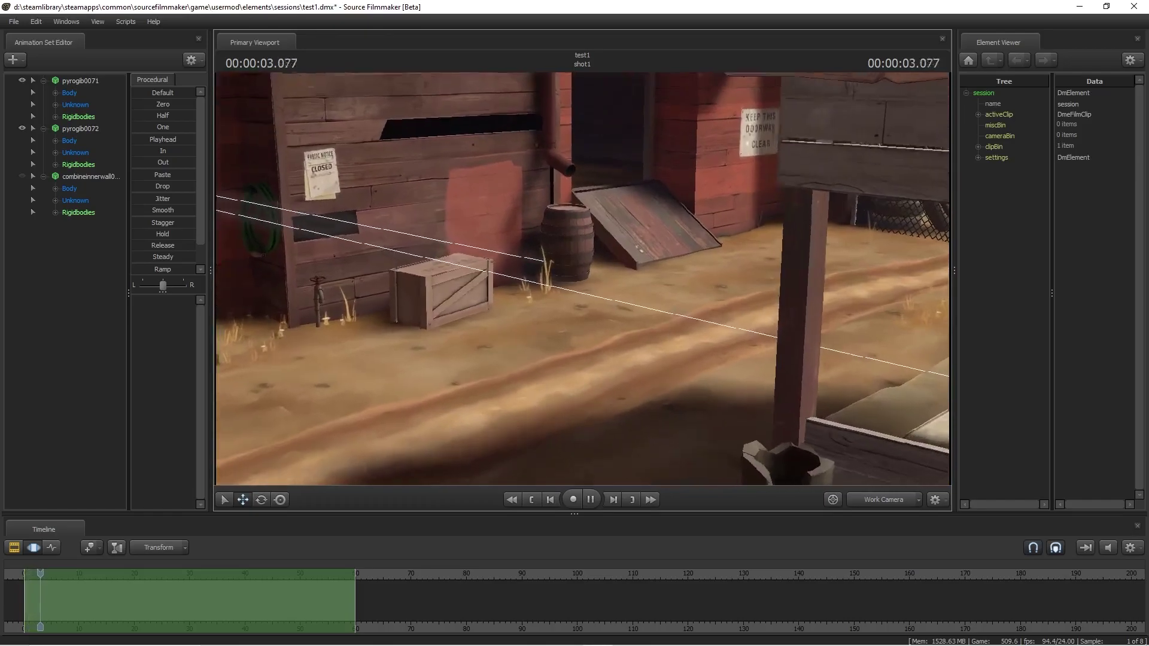
key(space)
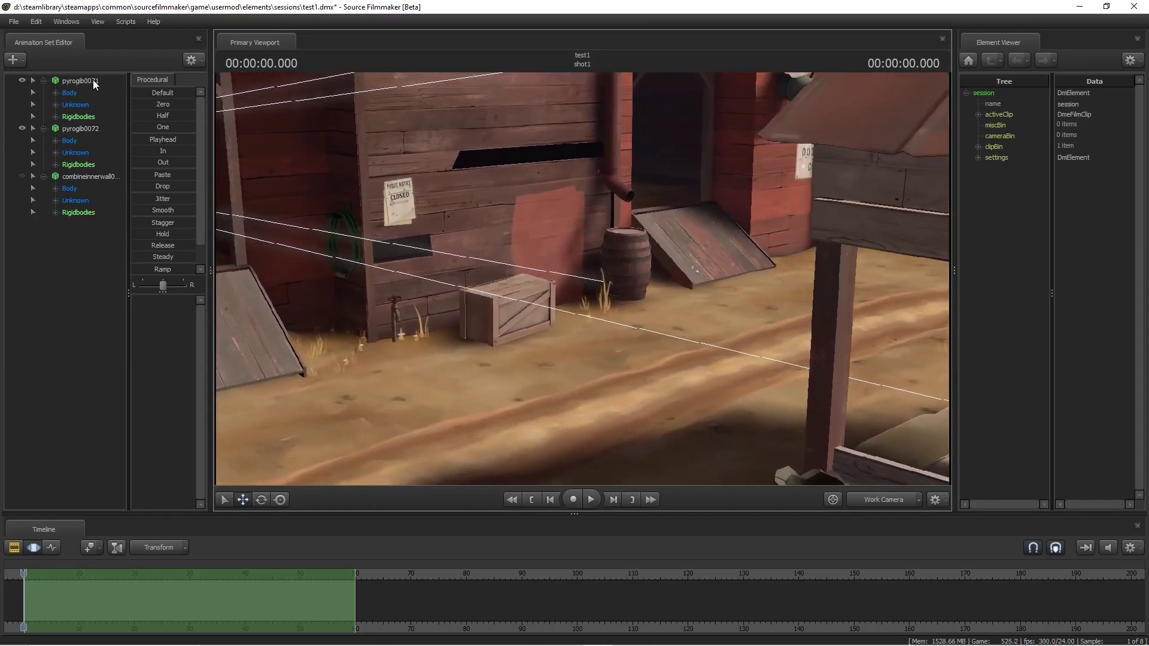
Step: Delete both pyro gib animation sets, pyrogib0071 and pyrogib0072, leaving only the combineinnerwall set
click(92, 81)
right_click(92, 80)
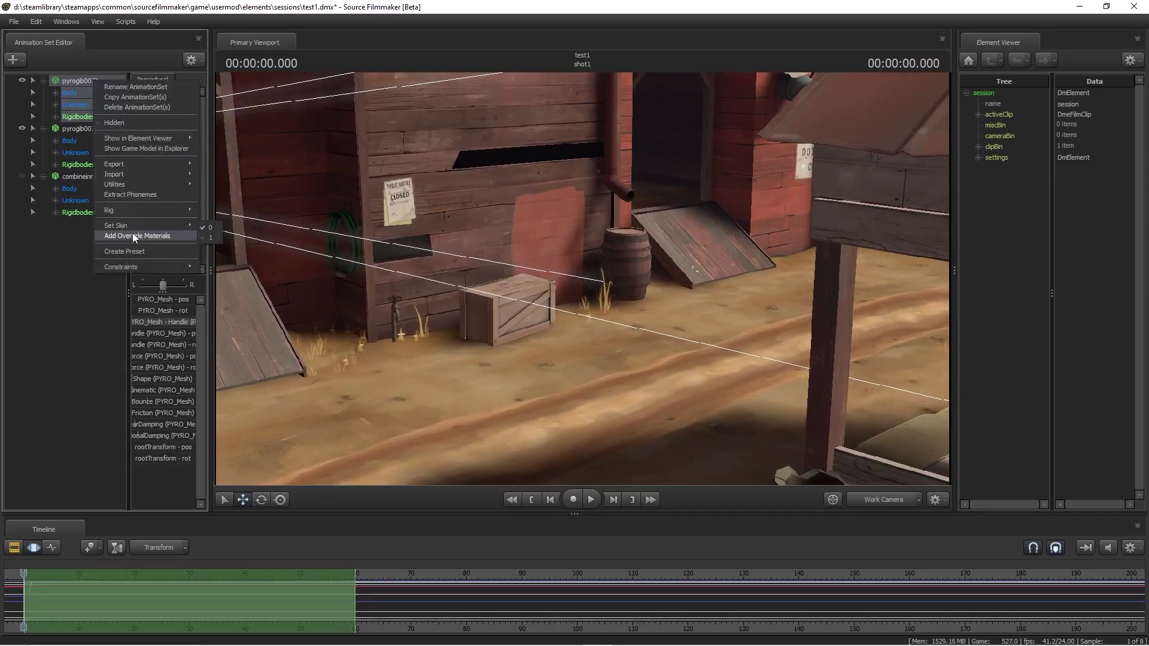
click(123, 106)
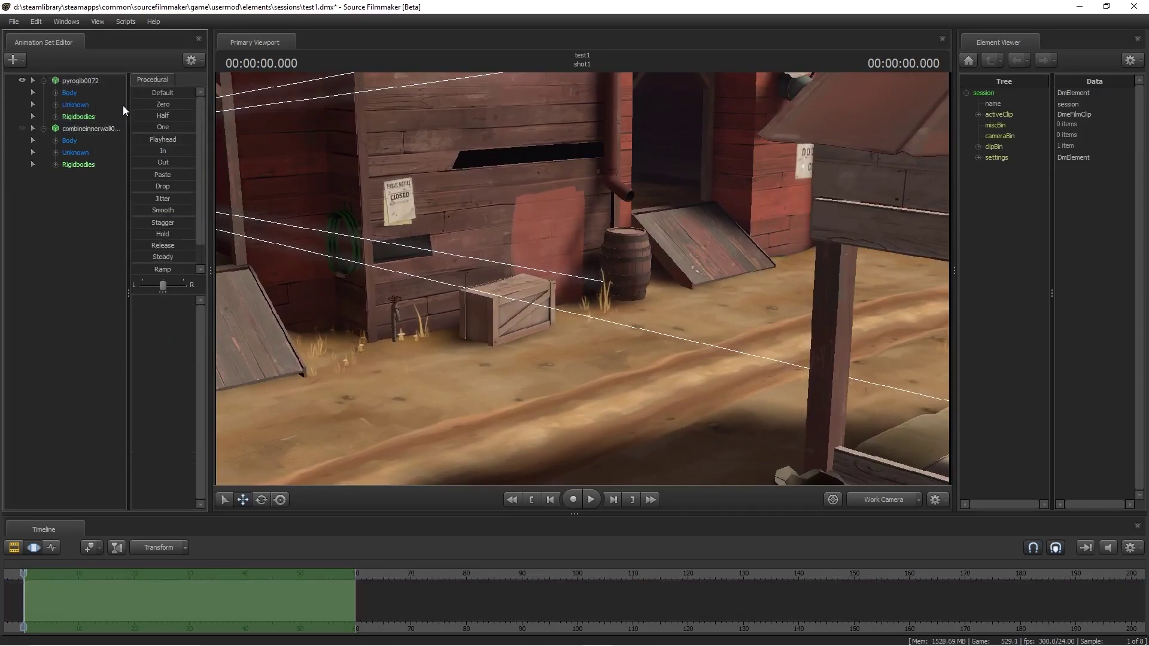
click(80, 80)
right_click(80, 80)
click(127, 171)
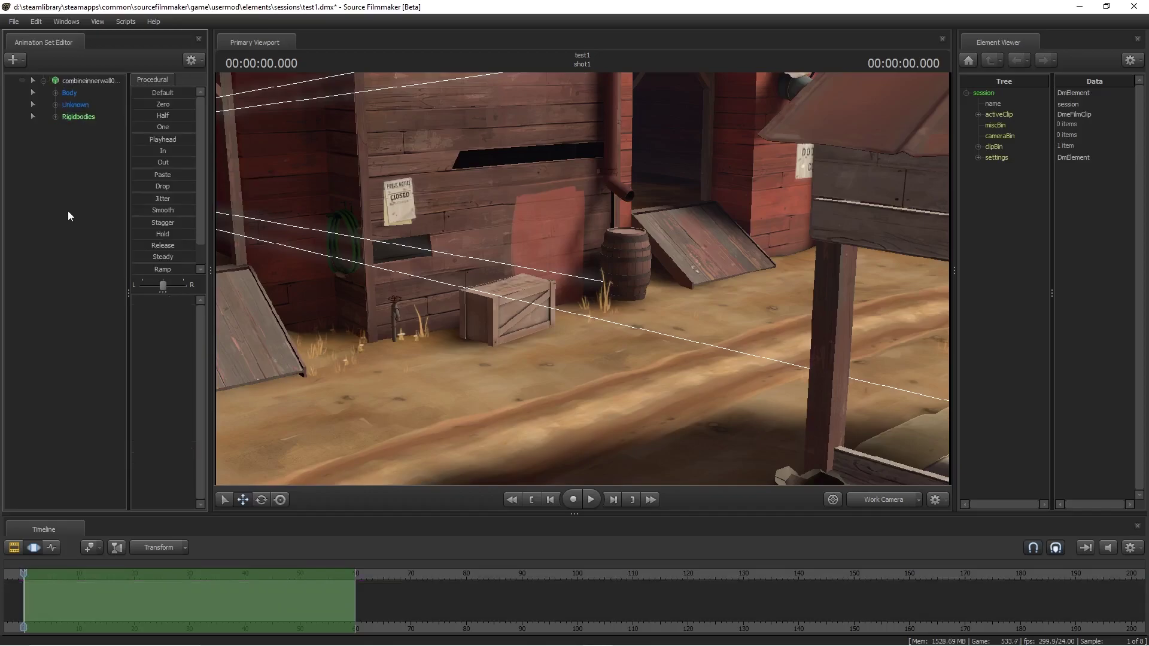
Step: Create an animation set for a new model using player\hwm\pyro.mdl, found by filtering the models for "pyro"
right_click(73, 197)
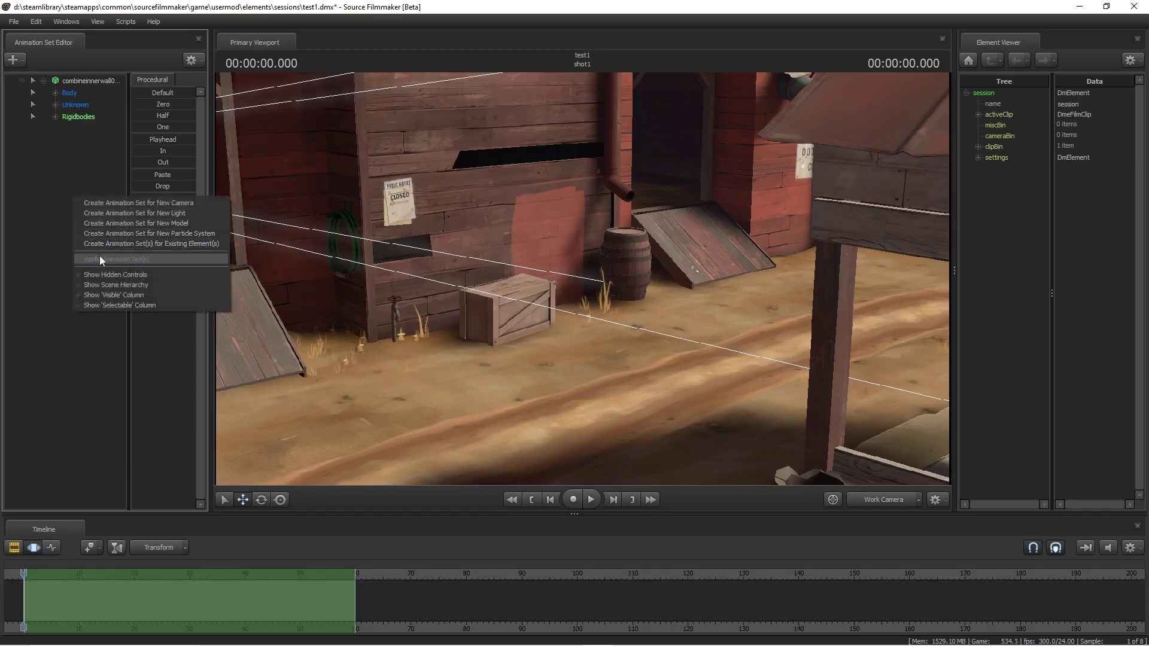
click(139, 224)
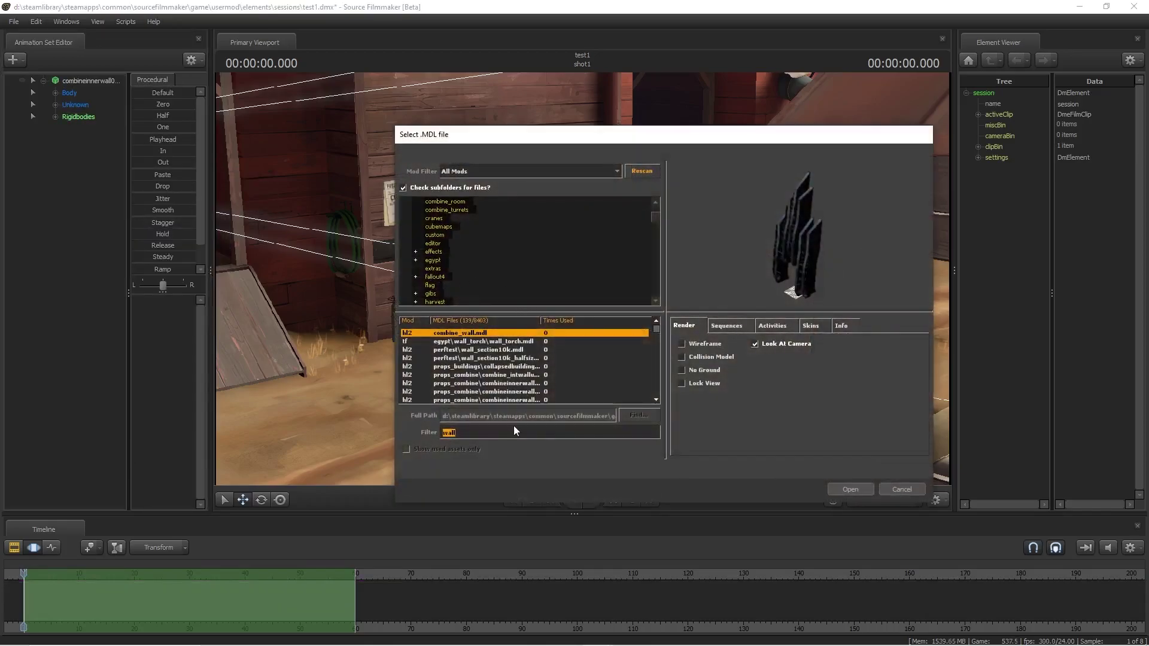
text(pyro)
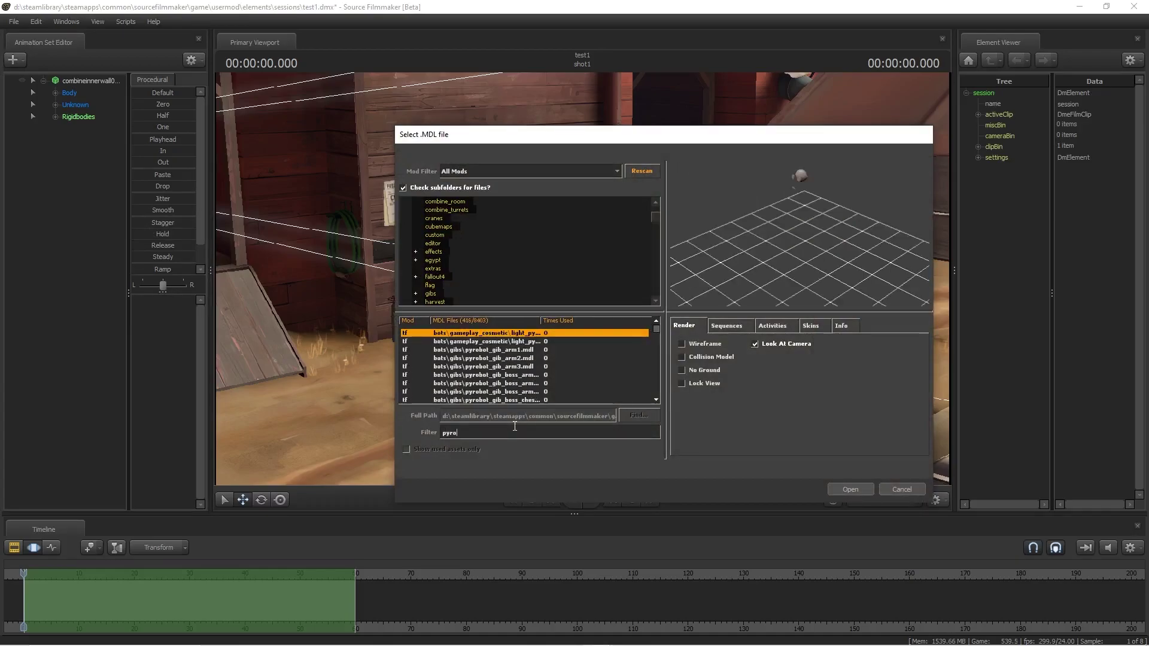
scroll(490, 358, down, 4)
click(491, 358)
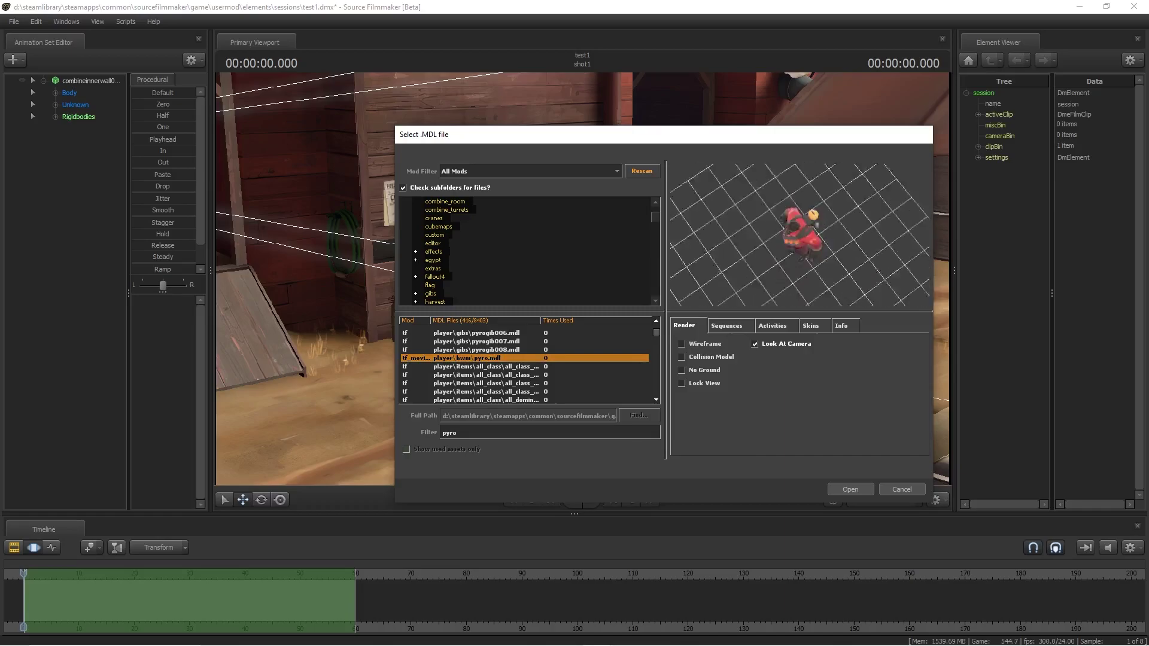
click(851, 490)
Step: Move the pyro1 model from the building wall out onto the dirt track facing the fence gate
drag(449, 277, 580, 293)
key(w)
key(a)
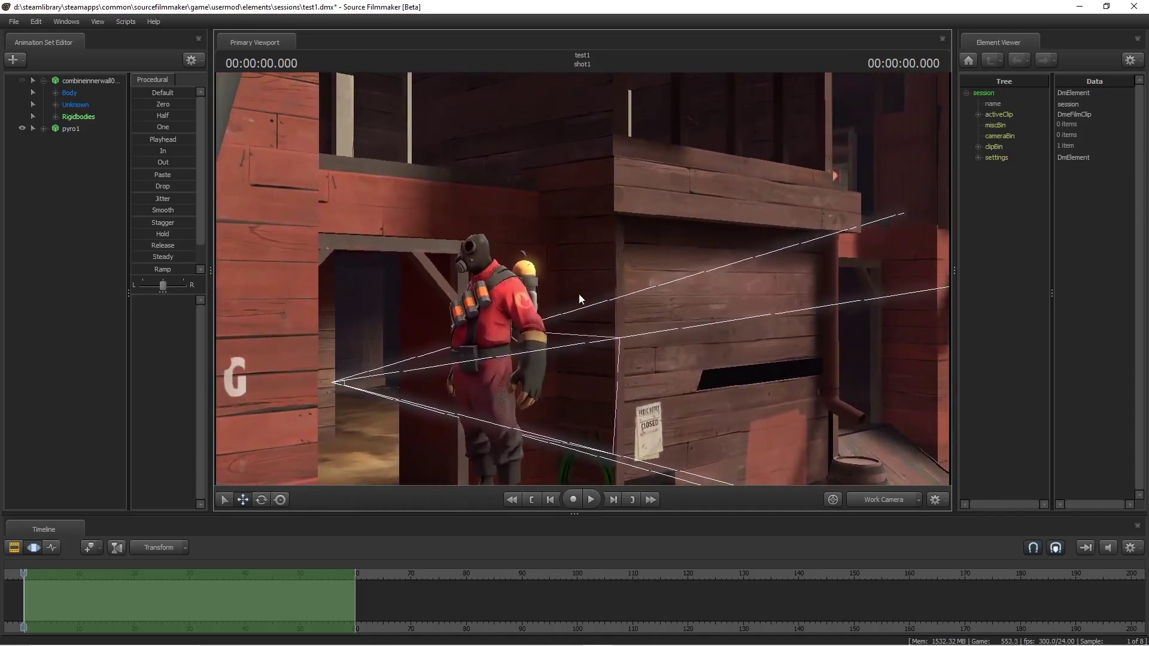
click(70, 129)
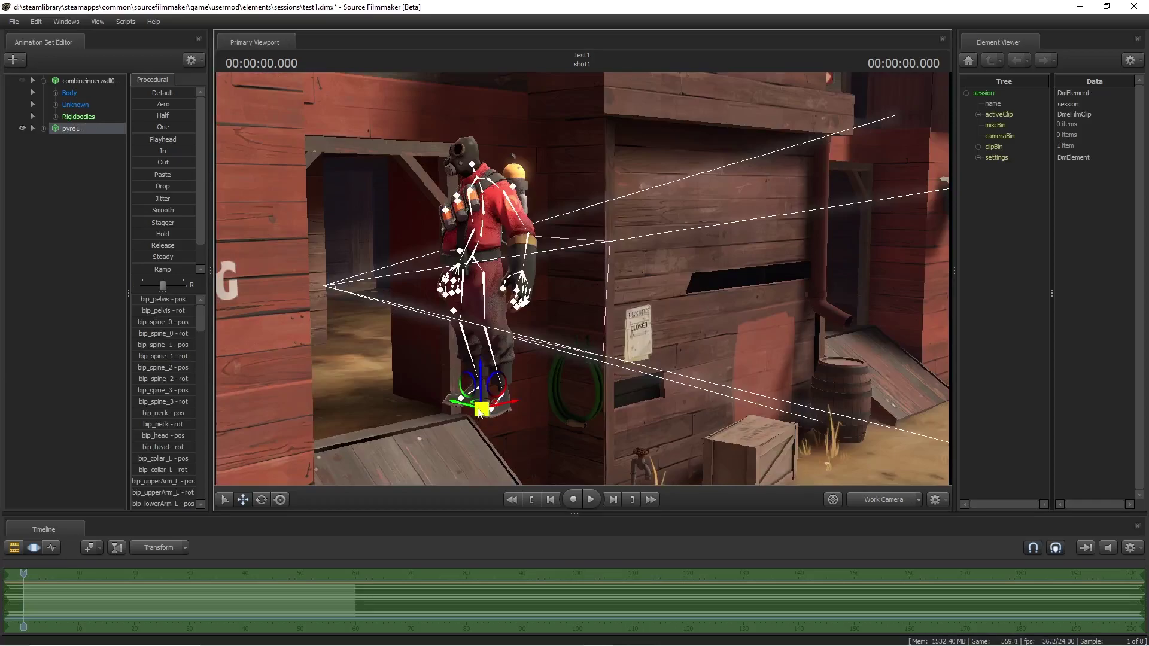
drag(481, 411, 832, 410)
key(s)
drag(436, 222, 574, 263)
key(w)
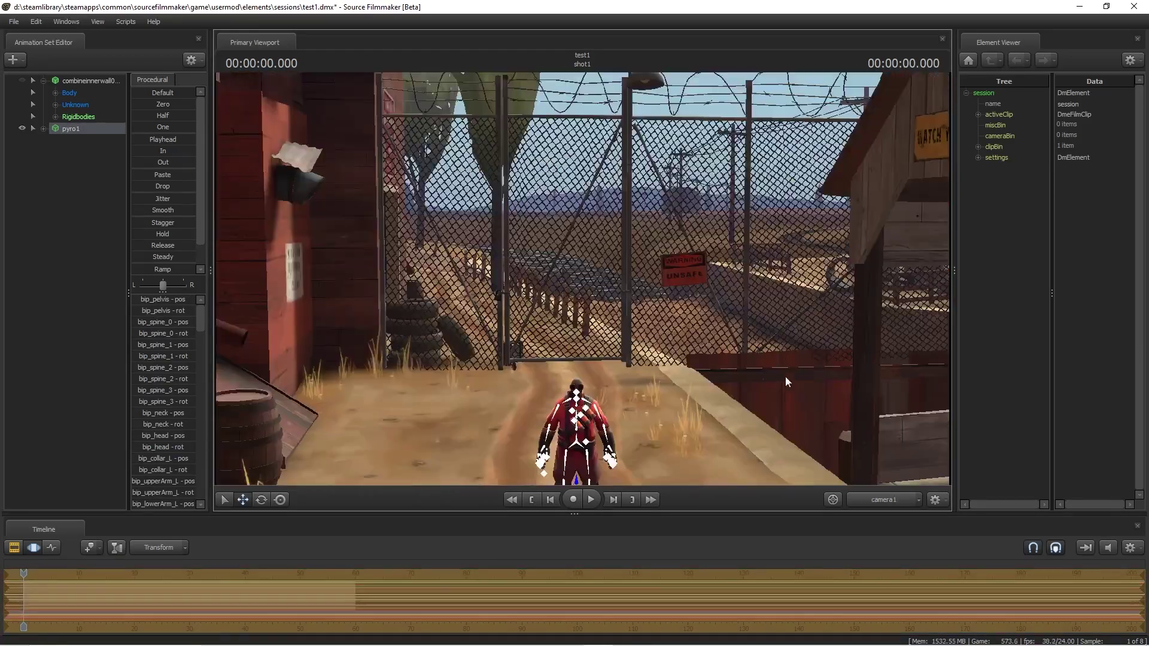
Step: Reframe camera1 so it looks down the dirt track at the Pyro
drag(788, 382, 790, 485)
key(w)
drag(419, 174, 596, 234)
key(a)
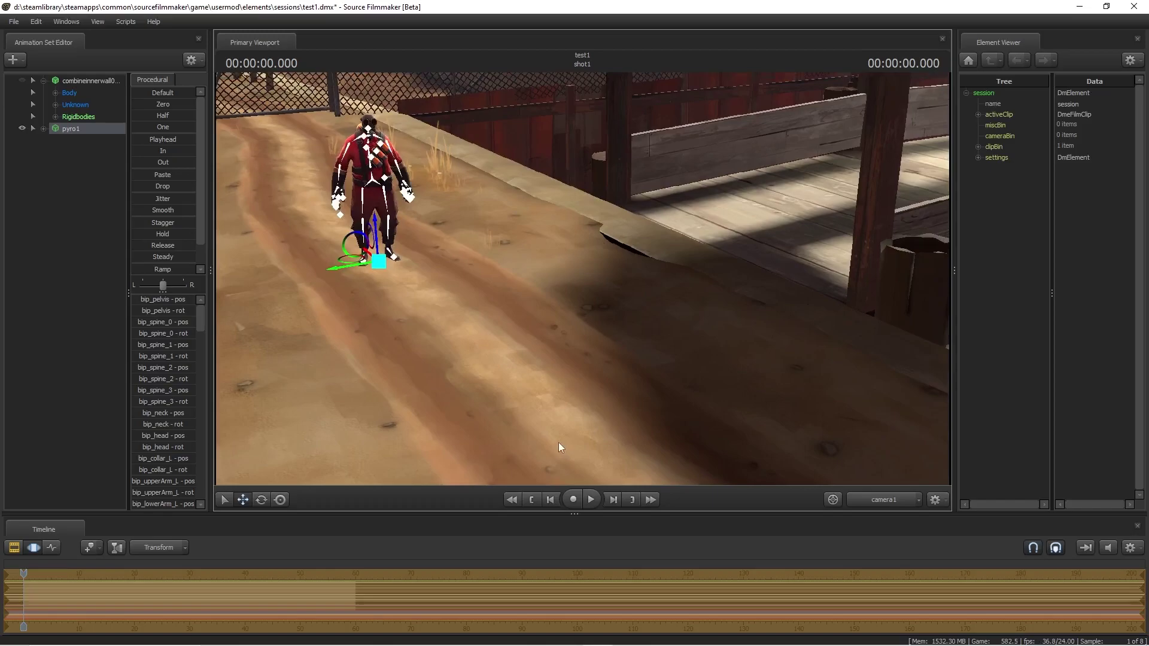
drag(610, 424, 582, 281)
key(s)
Step: Start recording gameplay with the third person camera, and switch the Scout to the pistol while facing the Pyro
click(575, 499)
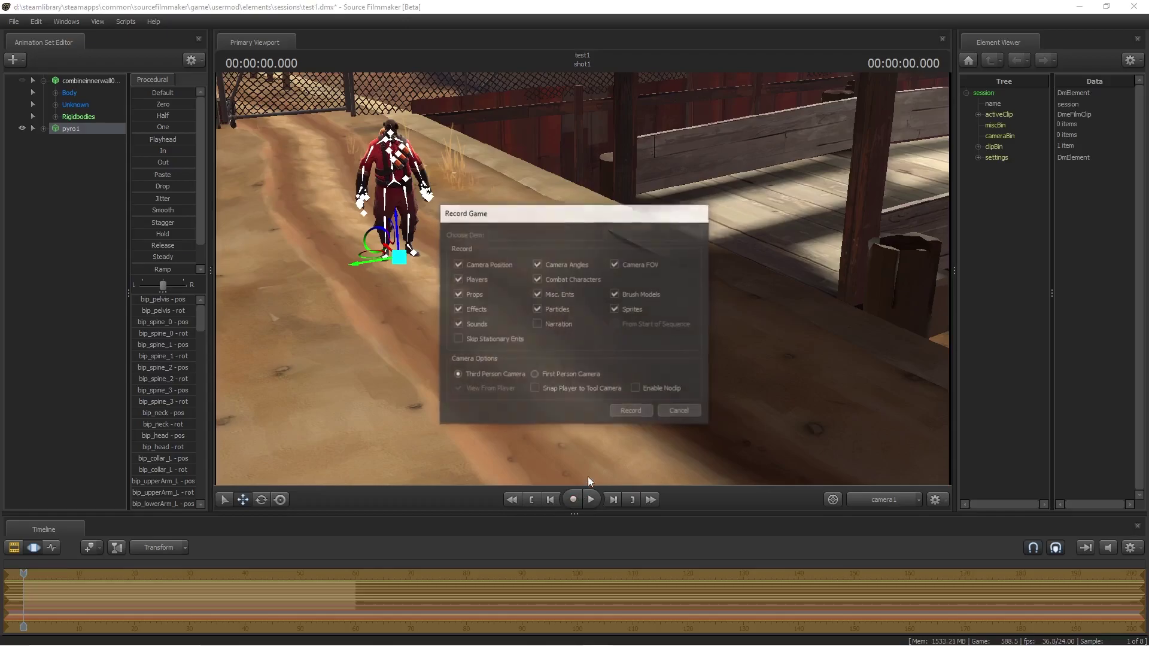
click(629, 412)
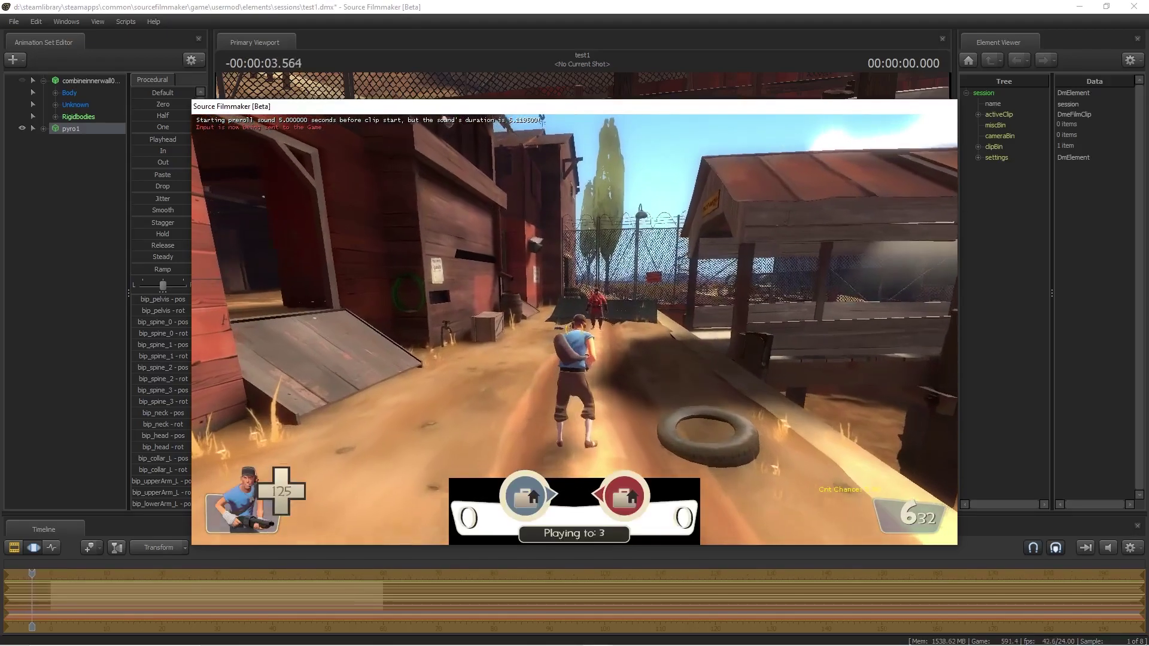
key(2)
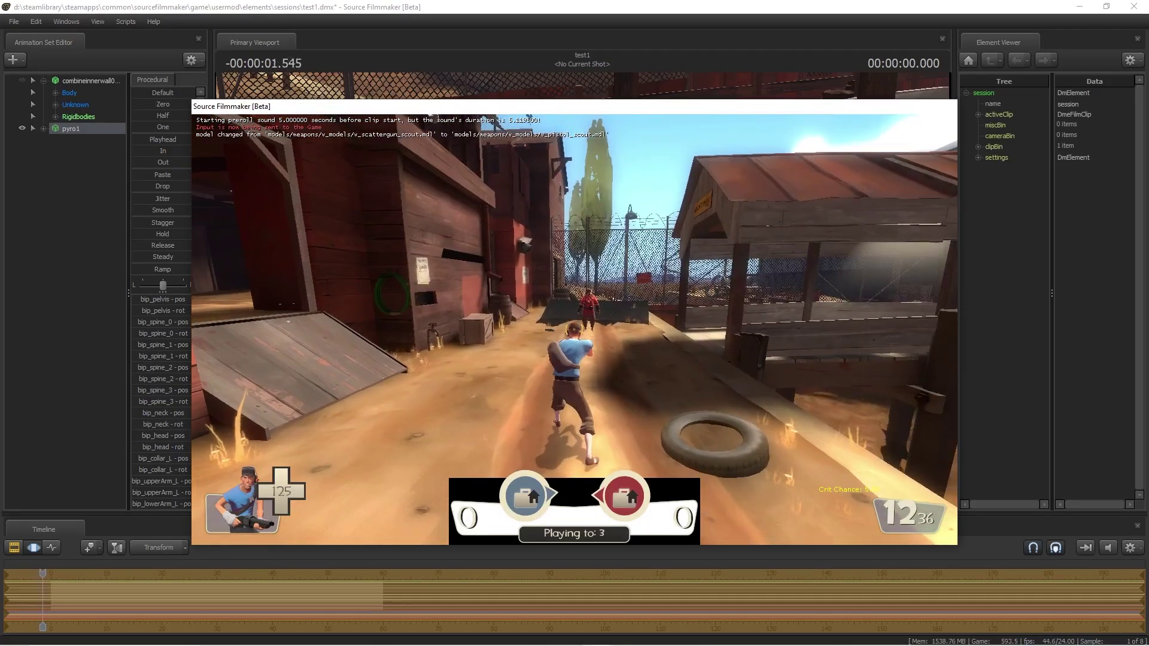
key(w)
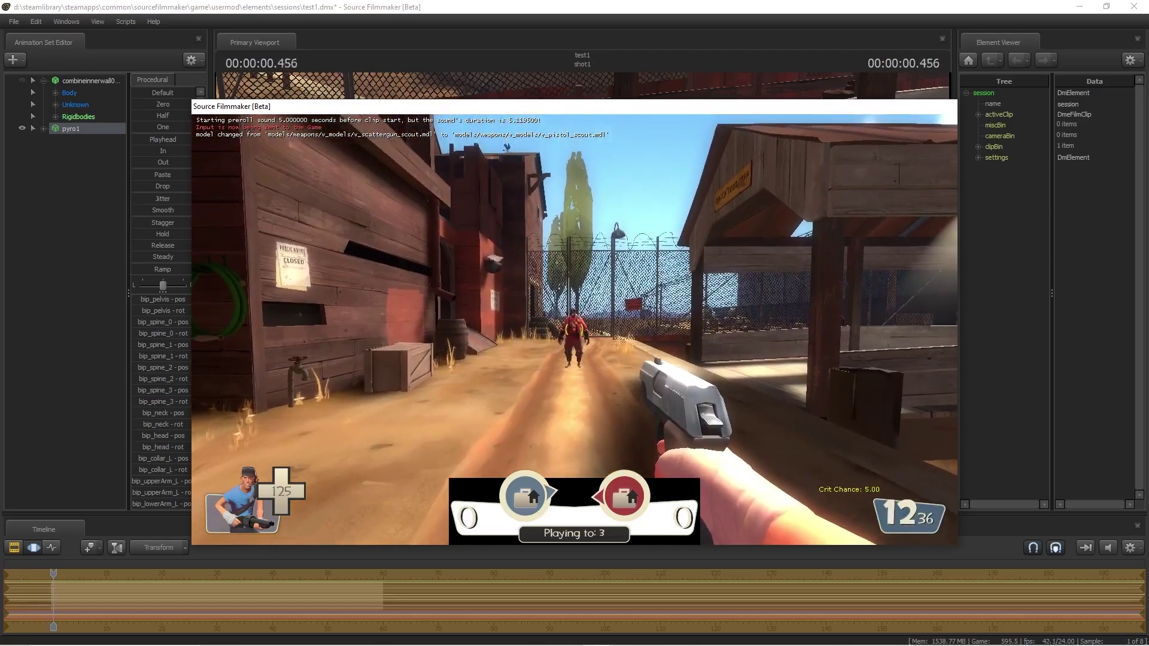
Step: Fire the Scout's pistol at the Pyro until the magazine is empty and end the game recording
click(574, 330)
click(575, 330)
click(575, 330)
click(574, 330)
click(574, 330)
click(574, 330)
click(575, 330)
click(575, 330)
click(575, 330)
click(574, 329)
click(575, 330)
click(574, 330)
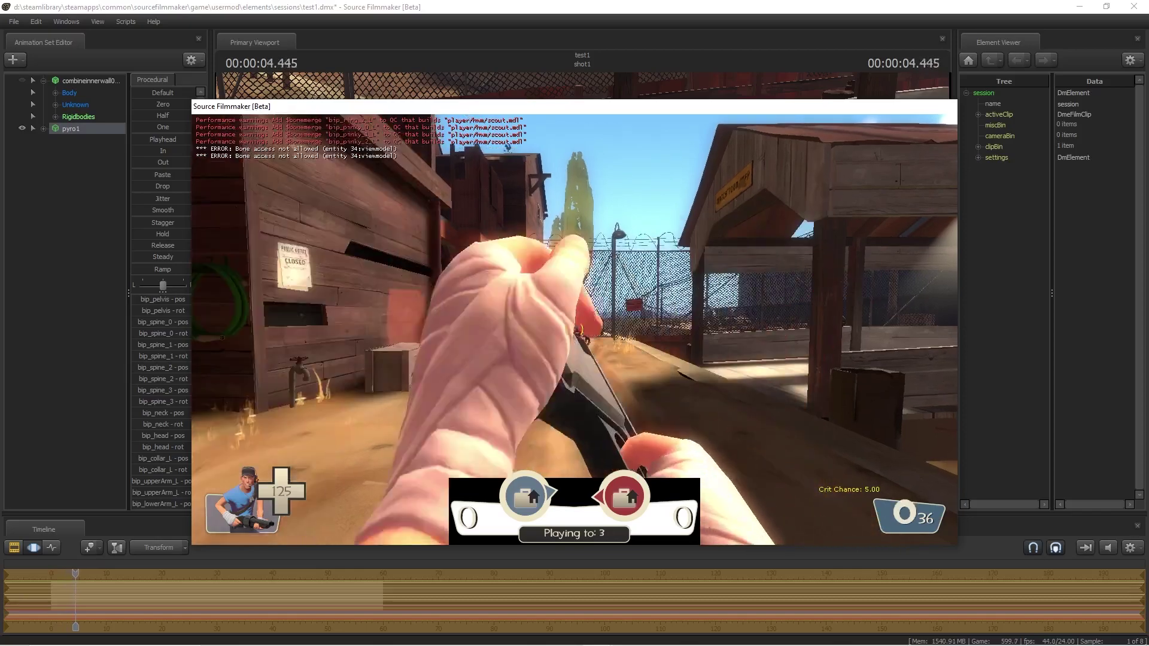
key(Escape)
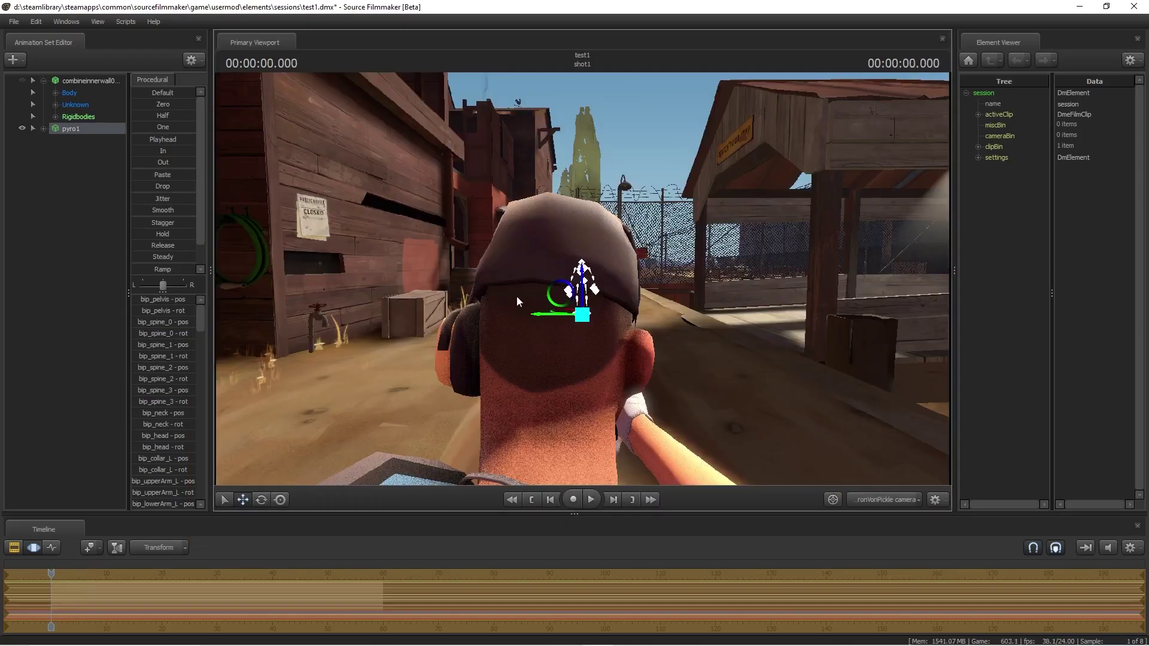
Step: Clear the selection and change the scene camera from the recorded player camera to camera1
click(470, 297)
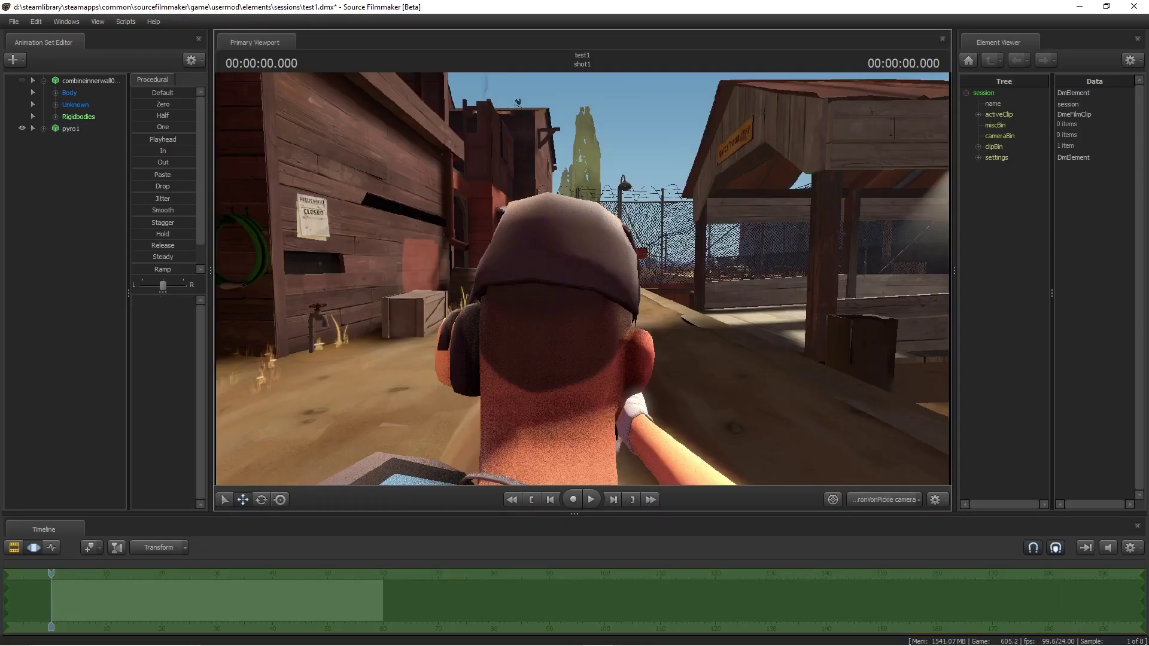
key(s)
mouse_move(888, 461)
mouse_down()
mouse_move(880, 514)
mouse_move(888, 473)
mouse_up()
click(921, 501)
mouse_move(923, 540)
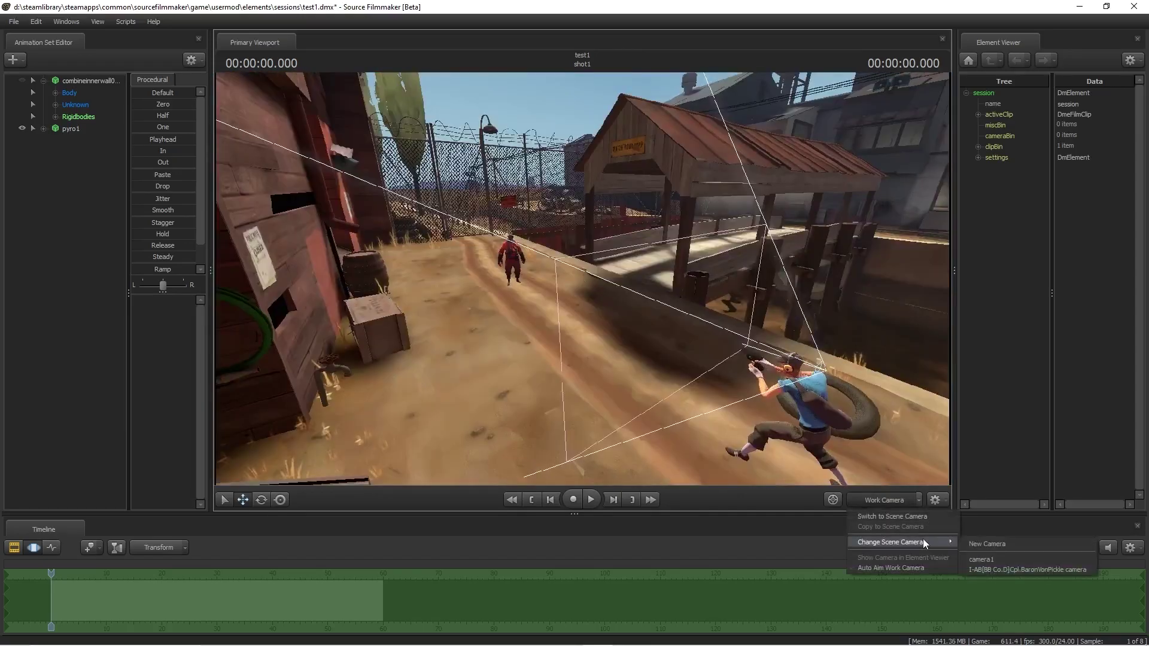
click(982, 561)
Step: Play the recorded take from a work camera view behind the Scout and stop it once the shots are fired
key(s)
drag(670, 360, 674, 279)
key(Tab)
key(d)
key(space)
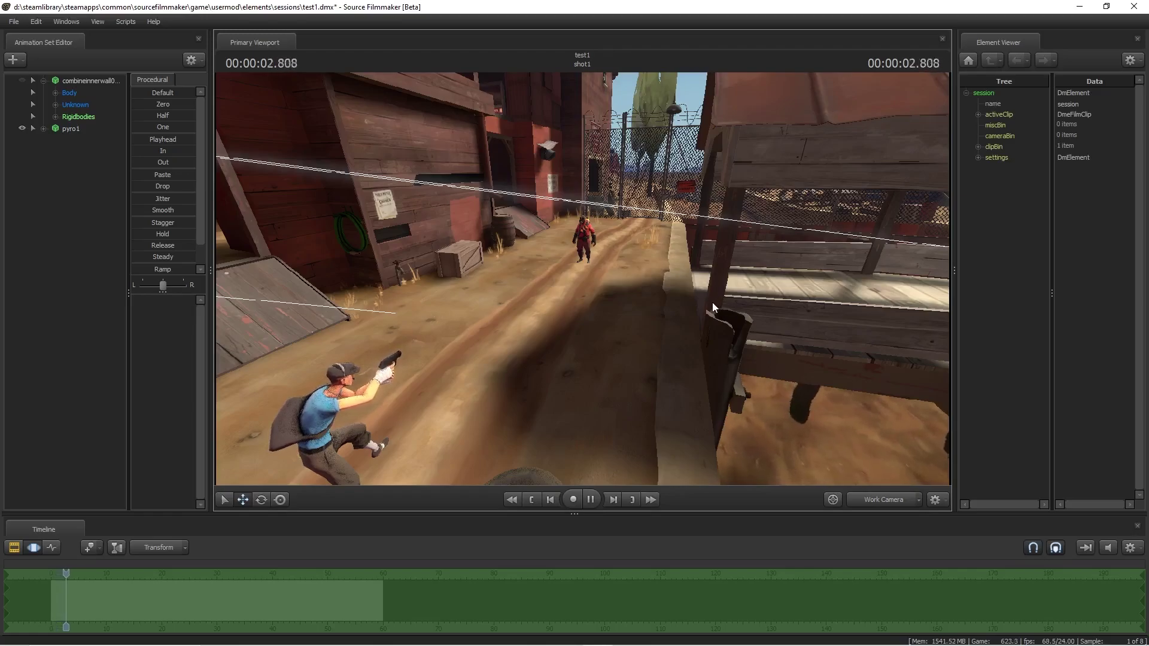
key(space)
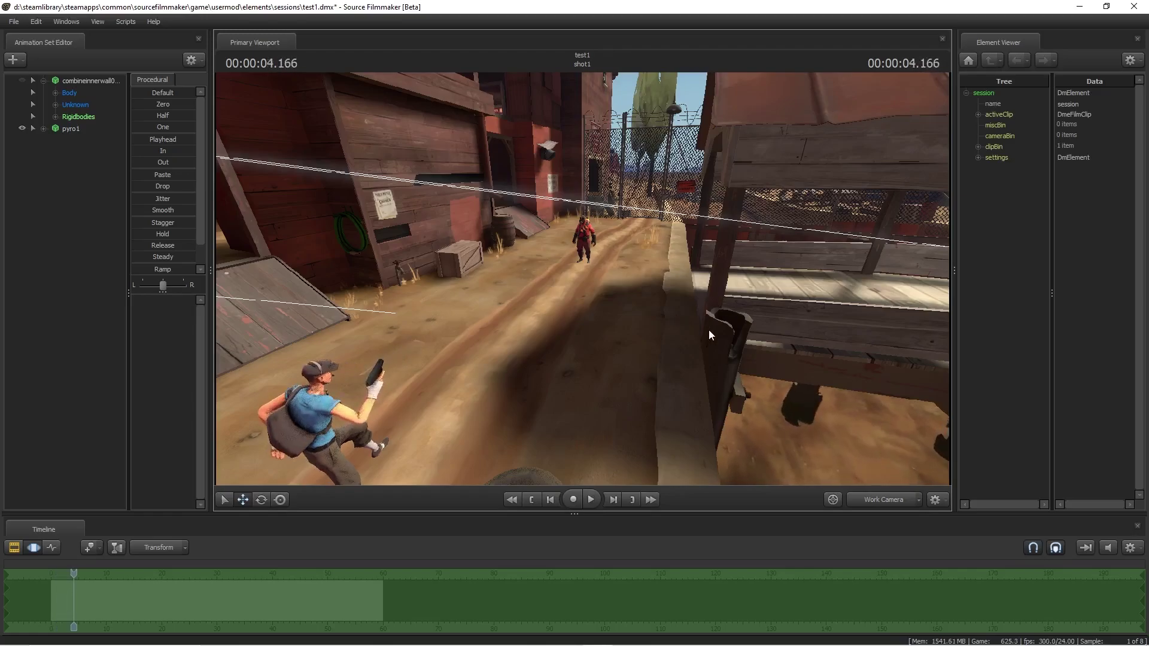
Step: Run the sfmphys rig script on pyro1 to add its rigid bodies and physics constraints
key(Up)
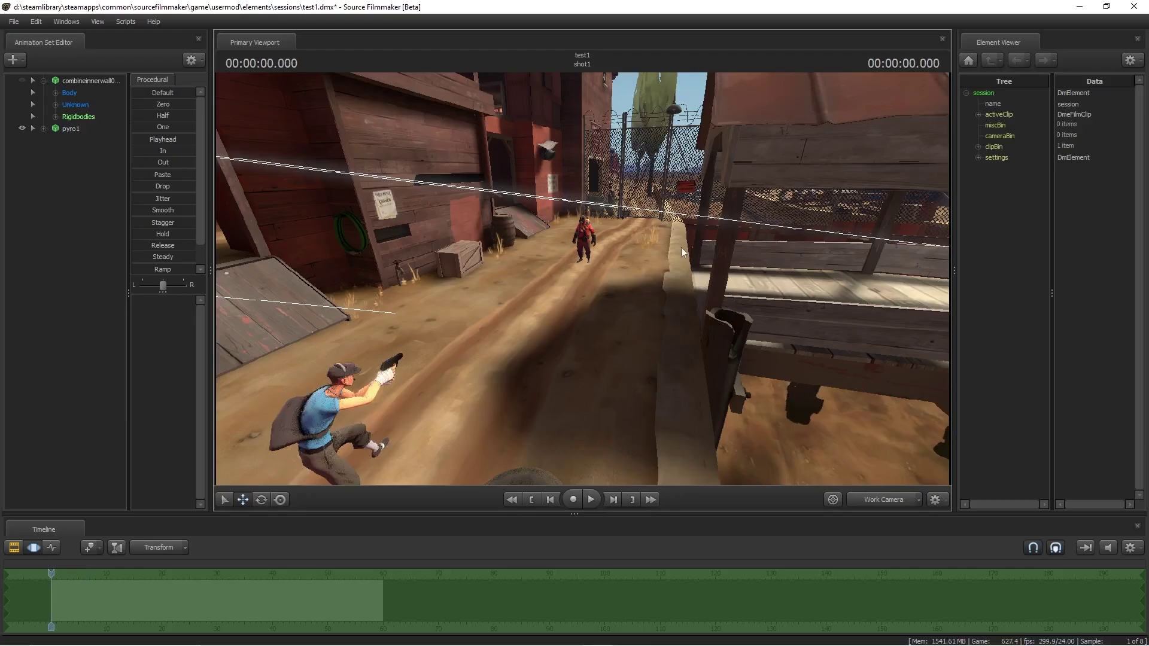
drag(679, 250, 874, 228)
key(w)
key(a)
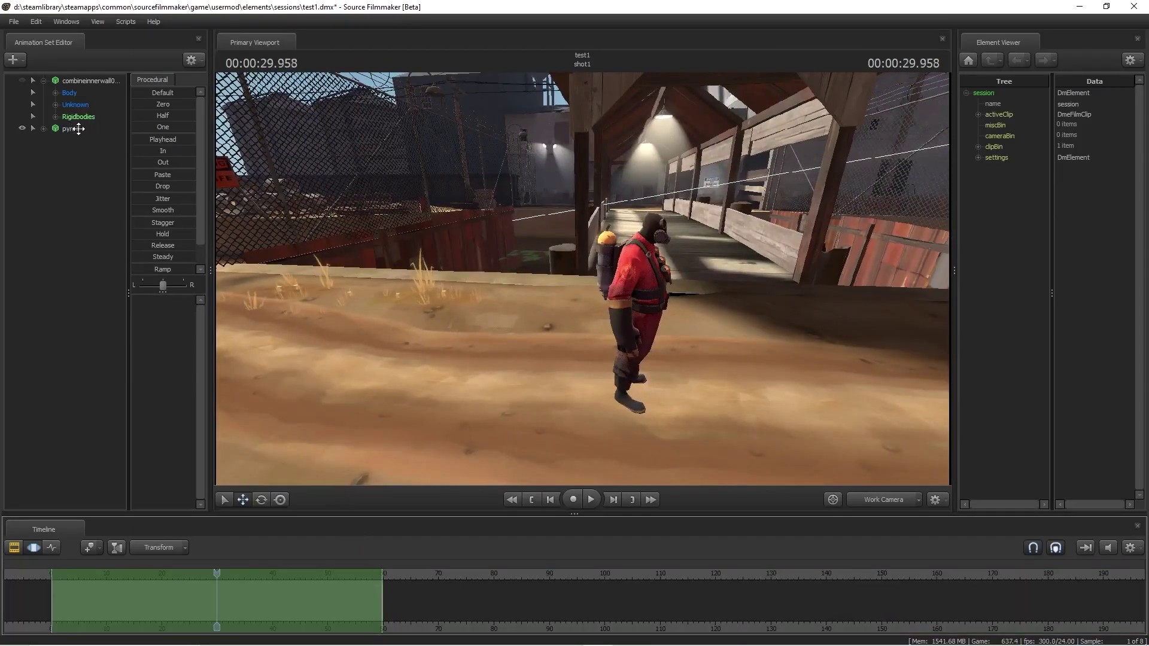
right_click(78, 128)
mouse_move(131, 257)
click(198, 304)
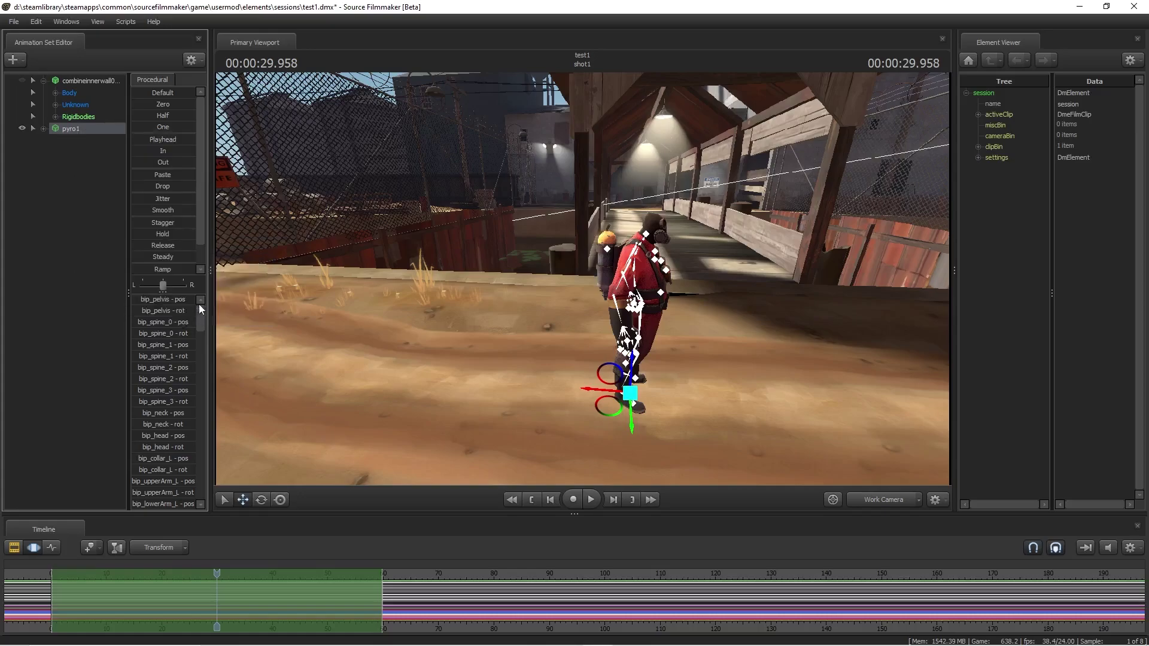
Step: Expand pyro1 and examine the per-bone controls in its Rigidbodies group and the body handles on the model
click(44, 129)
click(78, 214)
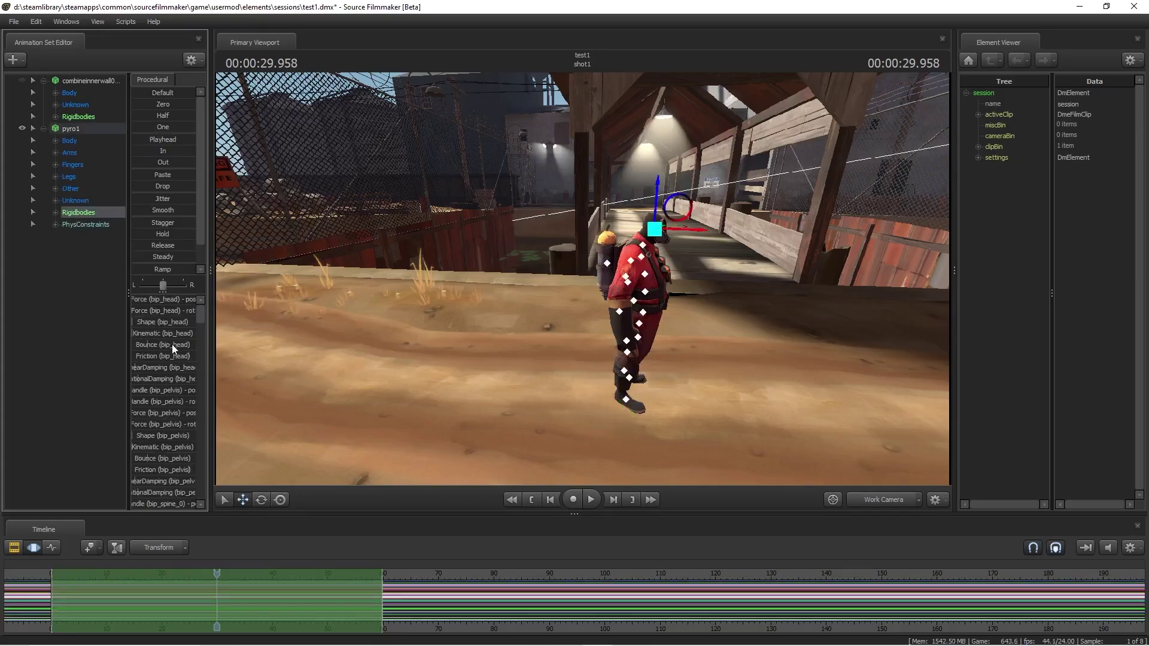
click(202, 332)
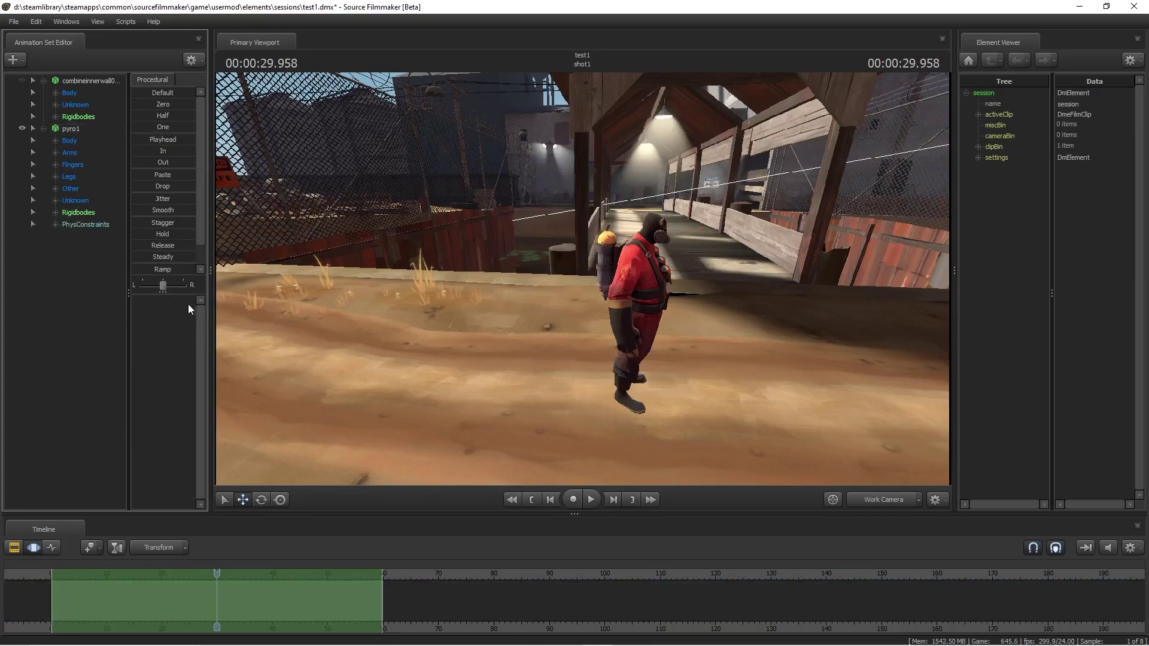
click(111, 213)
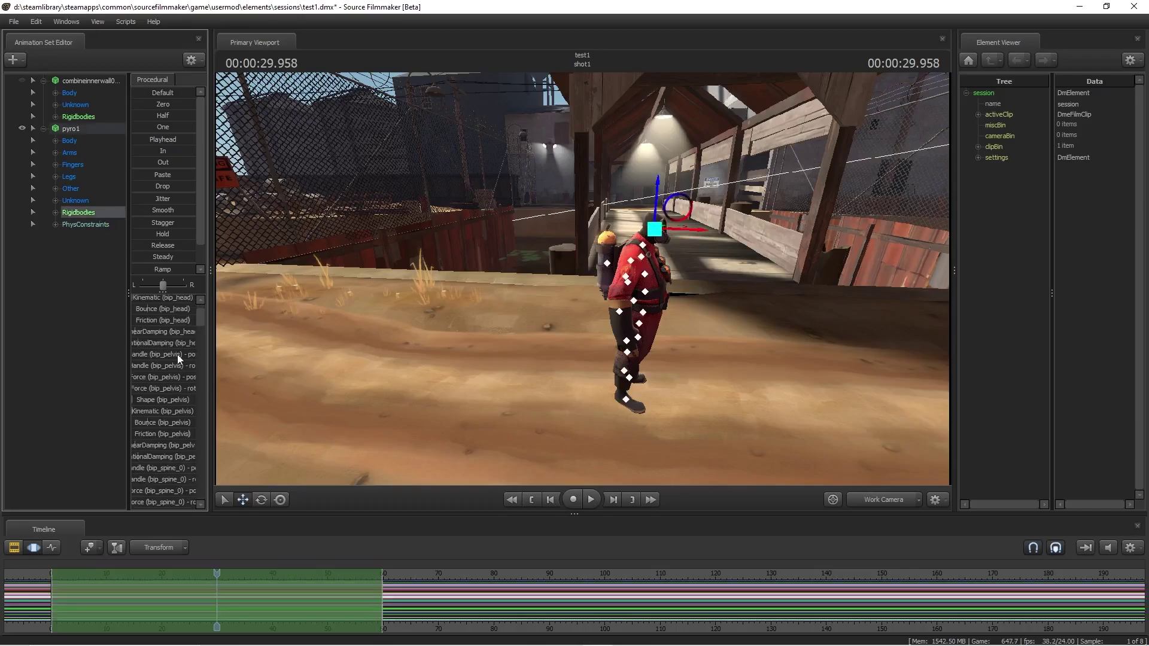
scroll(178, 354, down, 15)
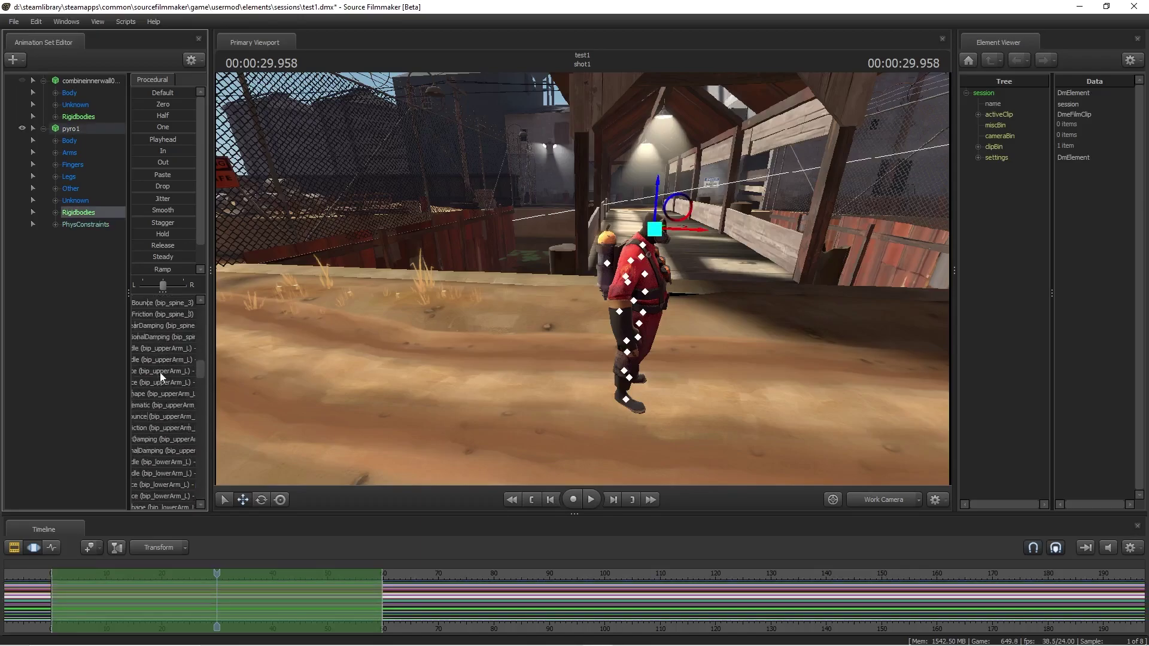
scroll(160, 373, down, 15)
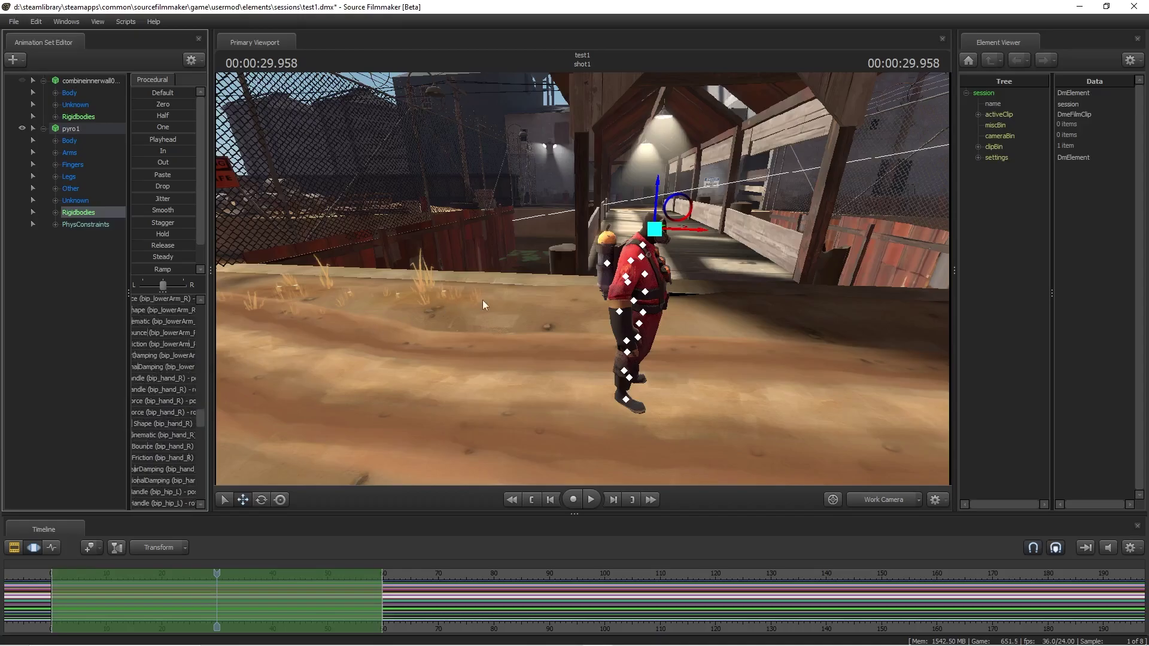
key(d)
mouse_move(582, 279)
mouse_down()
mouse_move(395, 294)
mouse_move(635, 279)
mouse_move(582, 279)
mouse_up()
key(ctrl)
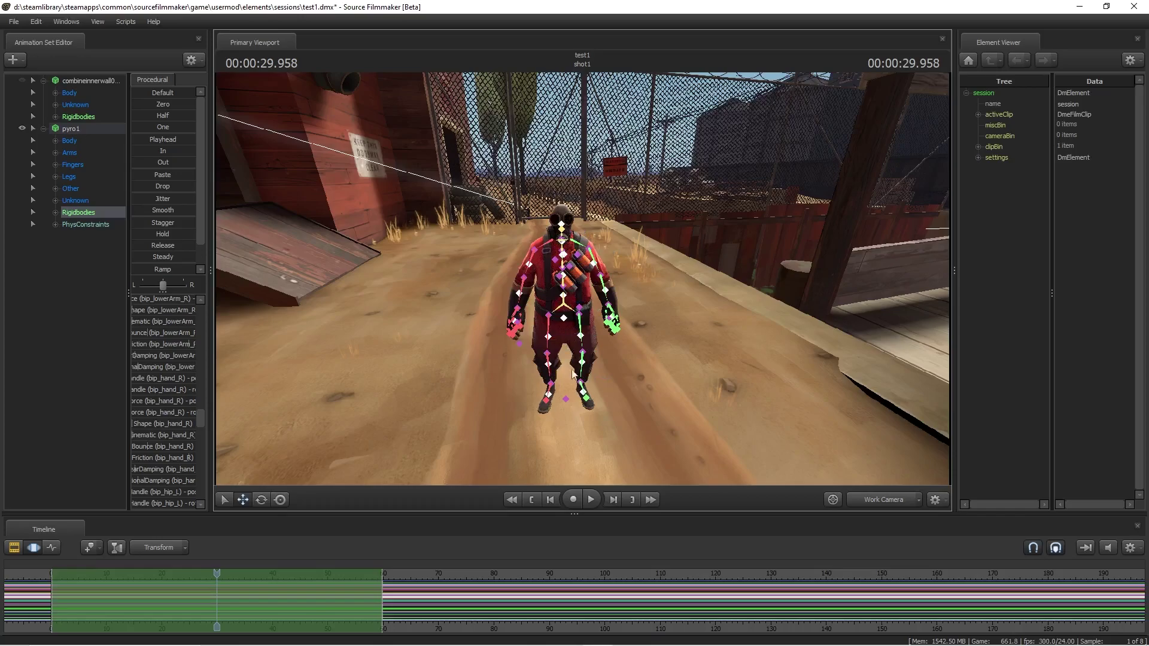
ctrl+click(695, 293)
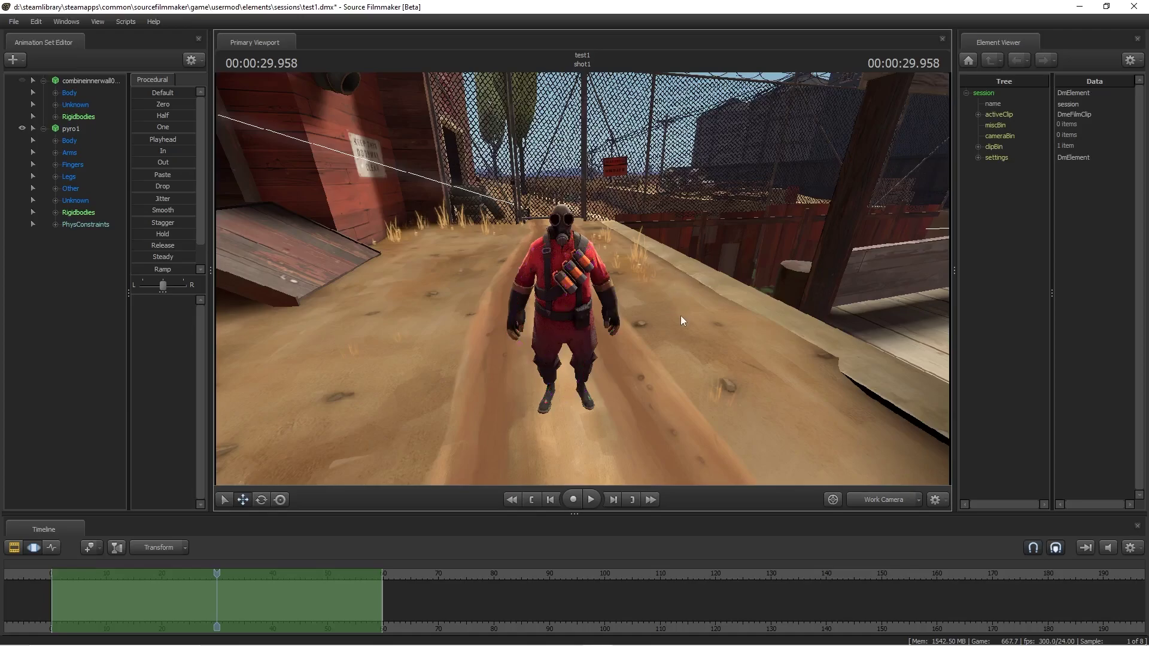
Step: Select pyro1's Rigidbodies group, look through its per-bone controls and adjust the Kinematic control of bip_head
click(78, 215)
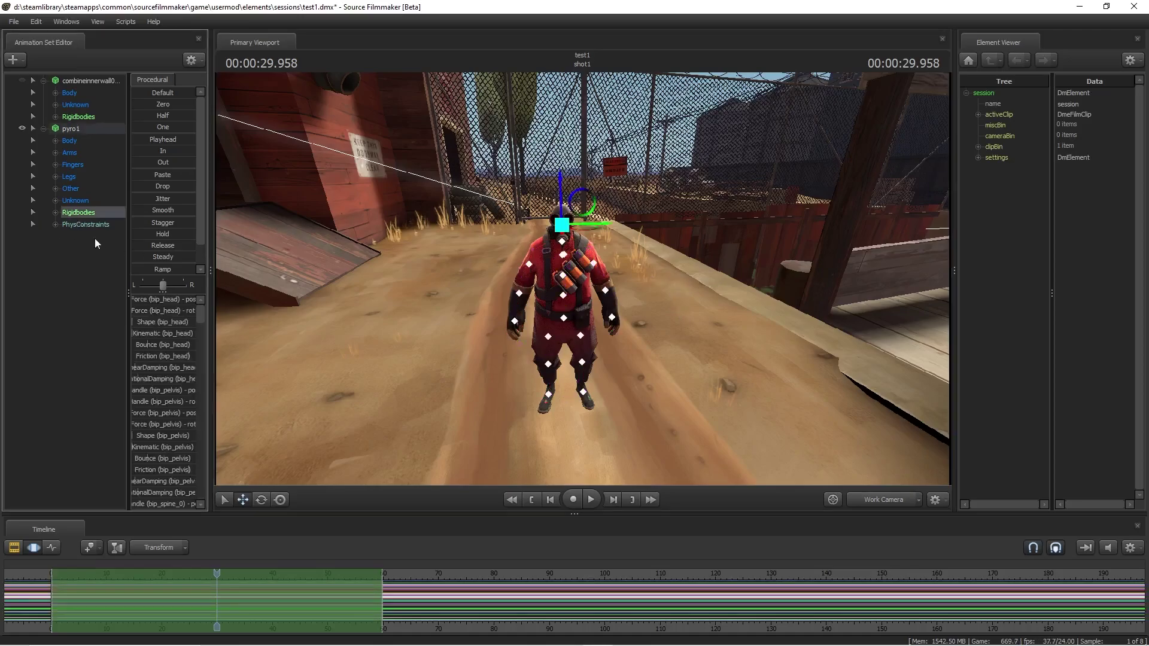
scroll(182, 343, down, 12)
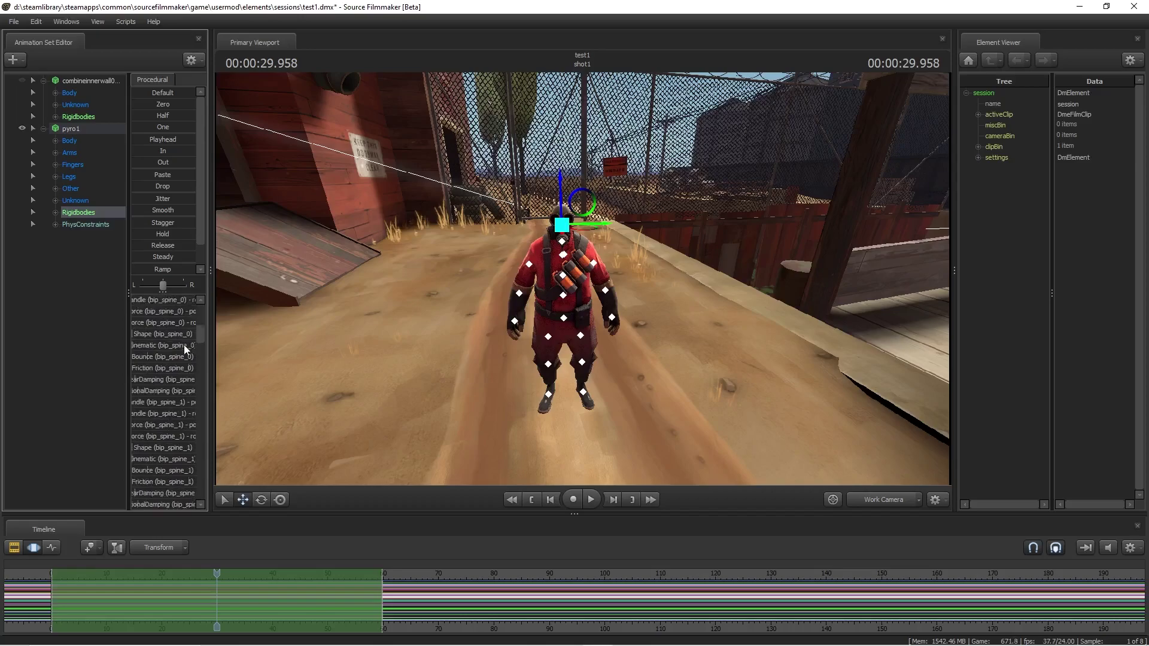
scroll(183, 345, up, 8)
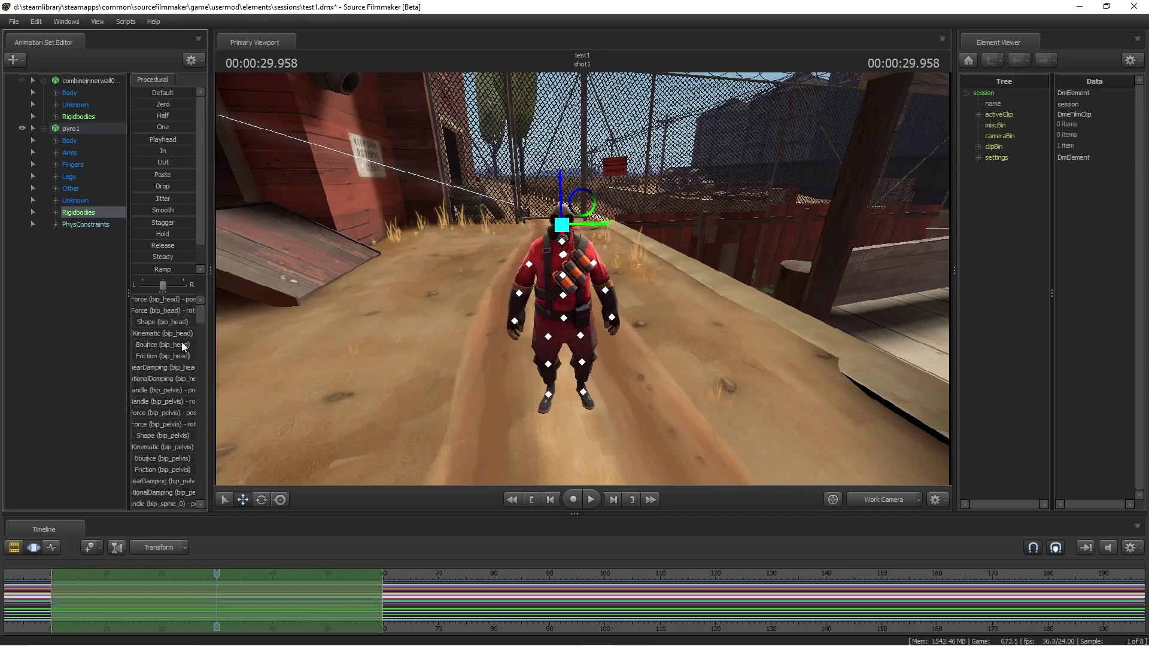
click(159, 335)
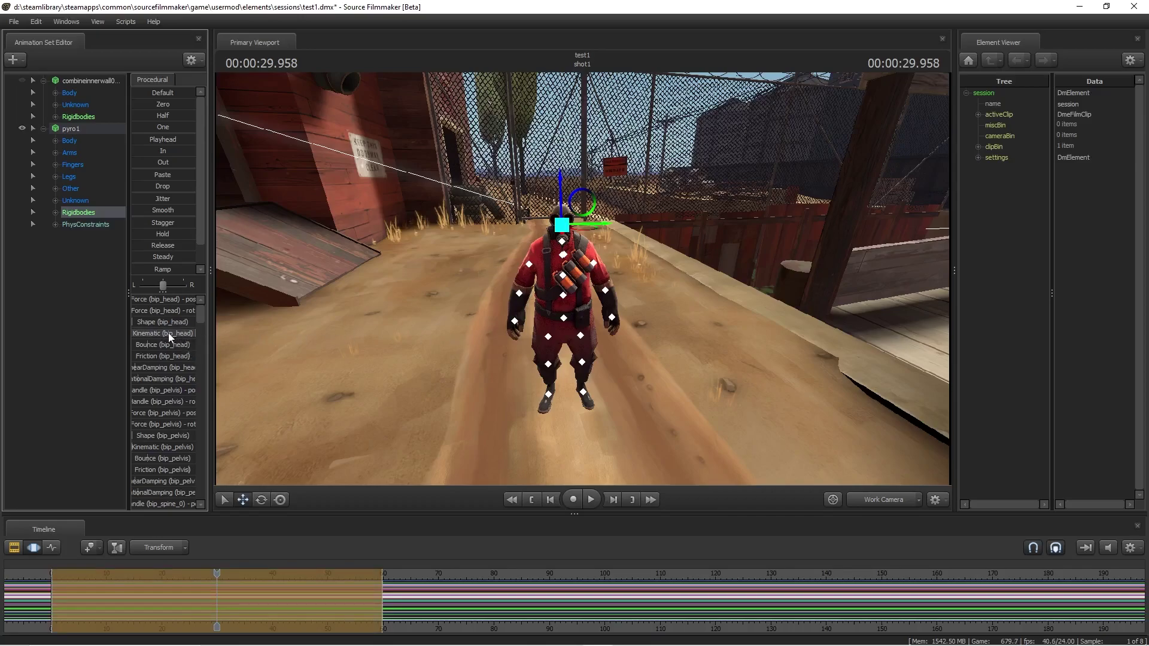
Step: Run the run_sfmphys_simulation script on pyro1
right_click(82, 128)
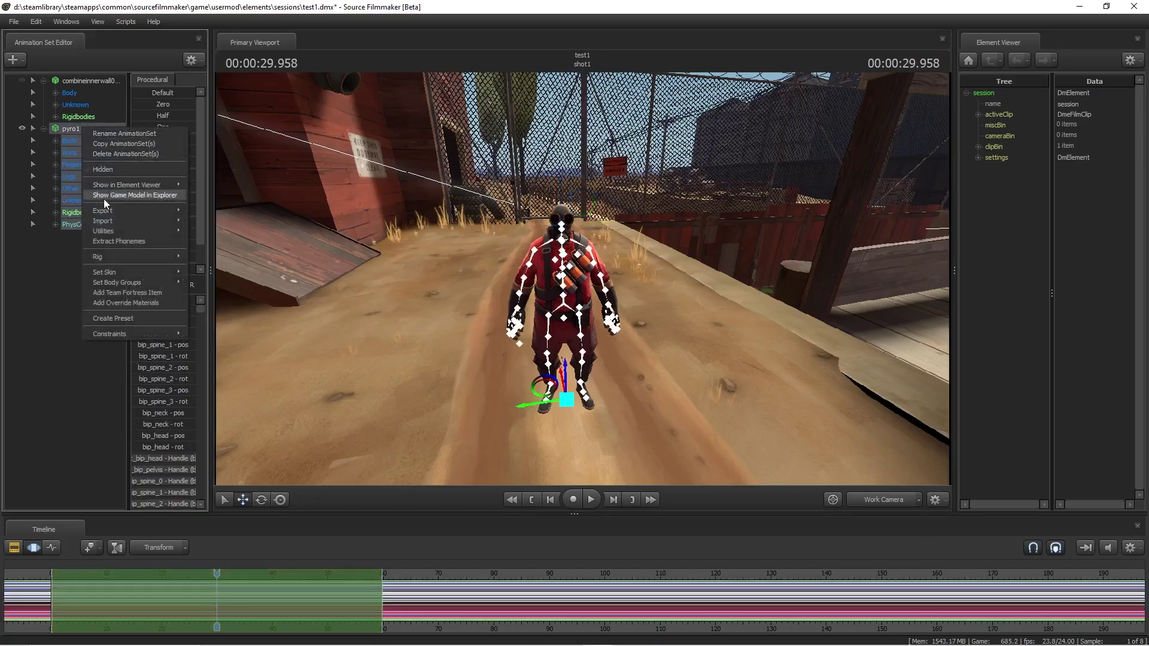
mouse_move(160, 261)
click(213, 313)
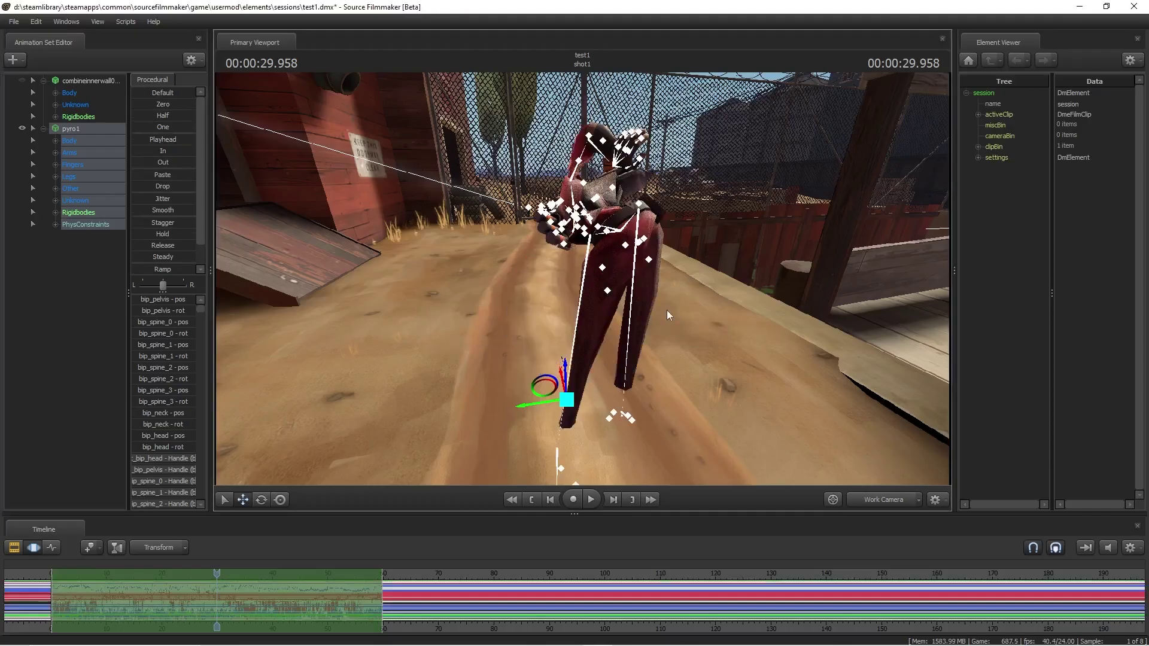
Step: Play the simulated shot from the beginning in a work camera view from behind the Pyro towards the Scout, and stop it shortly after
drag(667, 310, 889, 308)
key(a)
key(s)
mouse_move(628, 307)
mouse_down()
mouse_move(628, 296)
mouse_move(638, 312)
mouse_up()
key(Home)
drag(571, 278, 581, 278)
key(space)
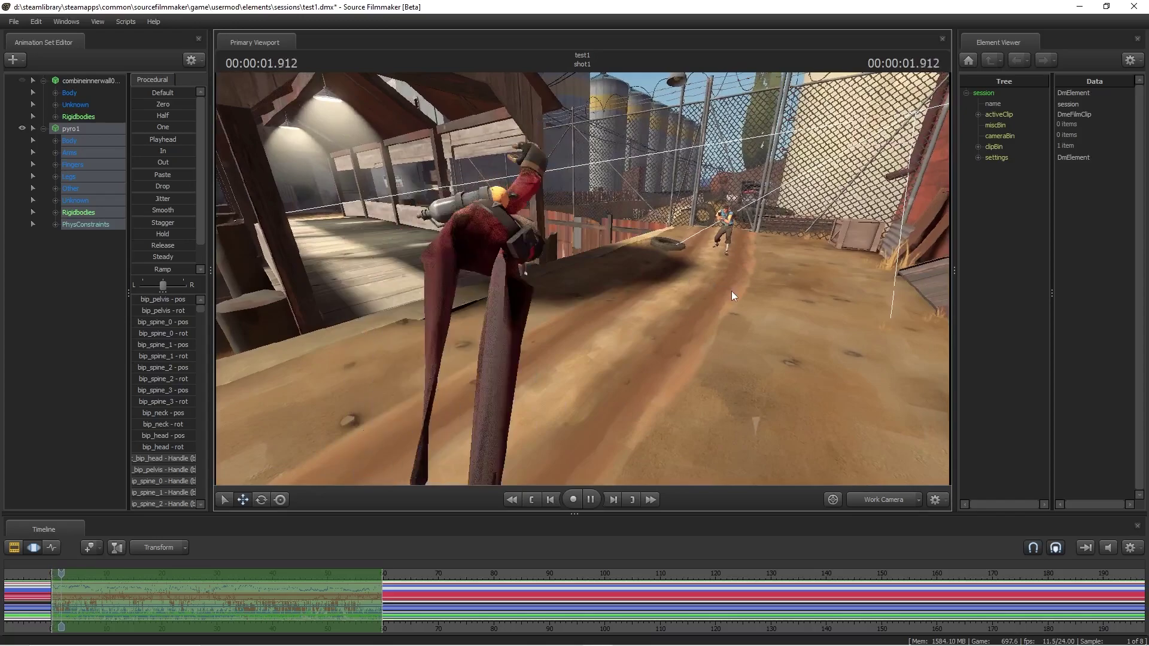
drag(731, 291, 731, 291)
key(s)
drag(583, 278, 583, 283)
key(space)
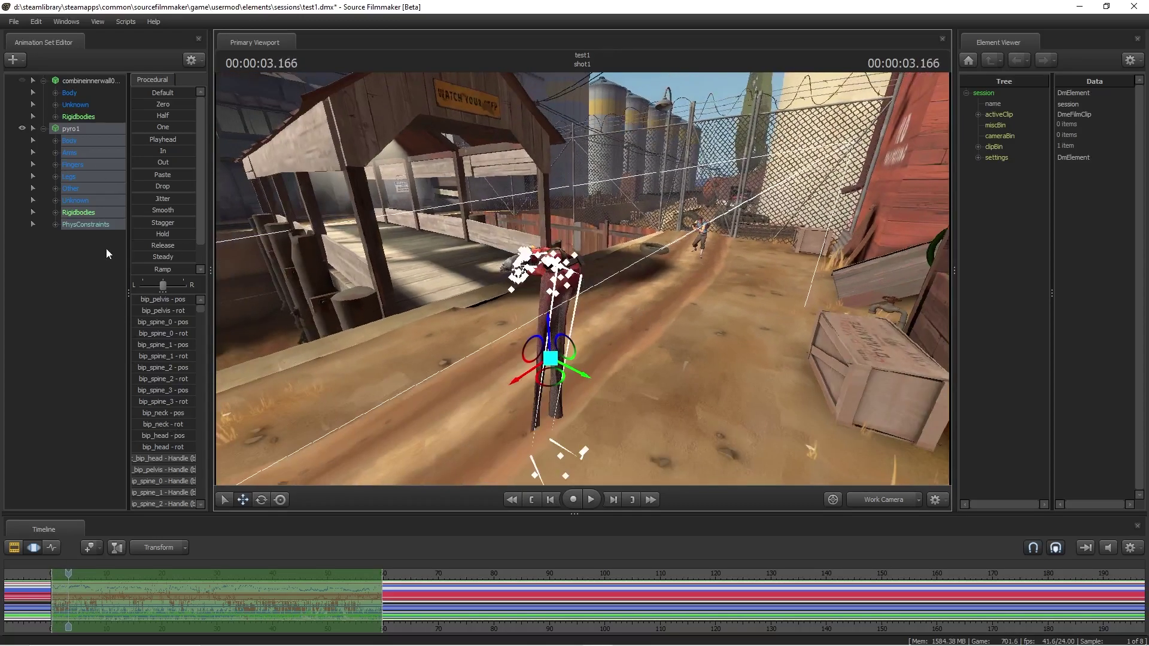
Step: Examine the distorted Pyro from the Scout's side, playing a short stretch of the shot up close before pulling back
drag(562, 278, 850, 276)
key(w)
key(a)
key(a)
key(a)
key(w)
key(s)
key(w)
key(a)
key(space)
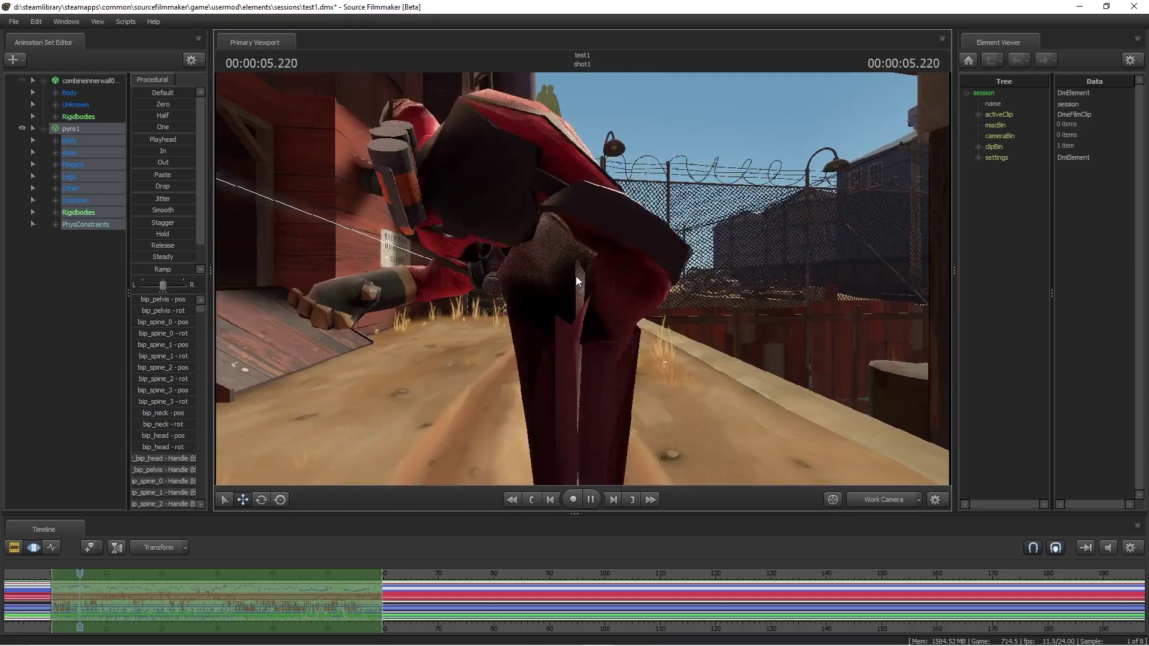
key(space)
drag(656, 281, 584, 282)
key(s)
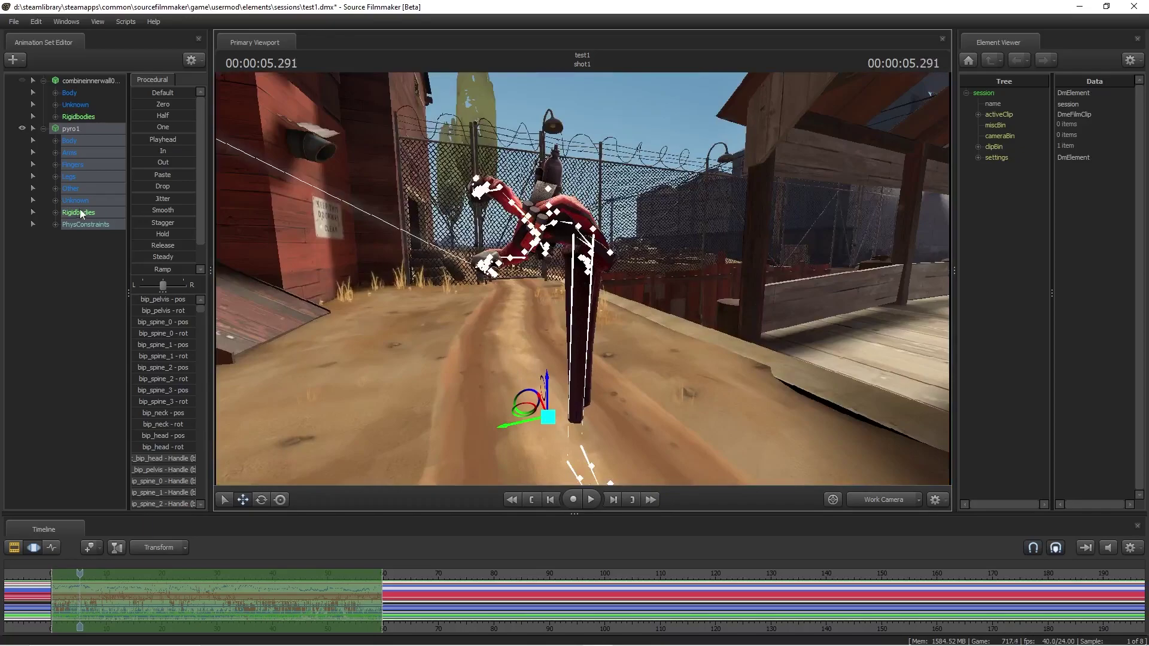
Step: Undo the simulation and lower the Kinematic control of bip_head in pyro1's Rigidbodies group to its minimum
click(81, 210)
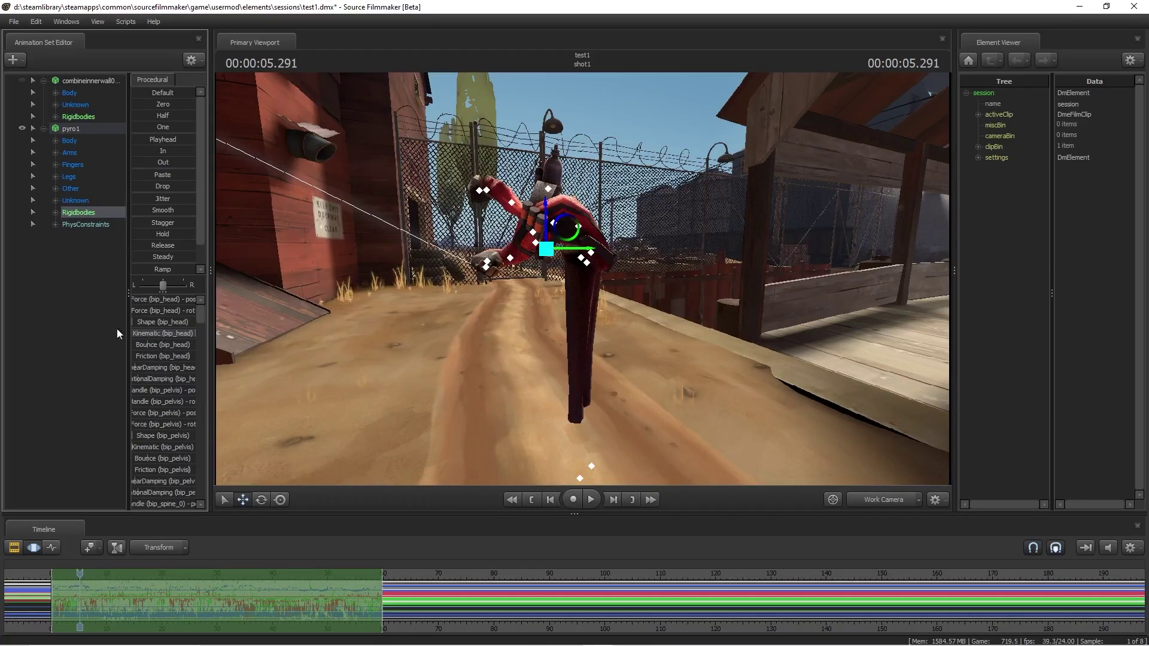
click(168, 332)
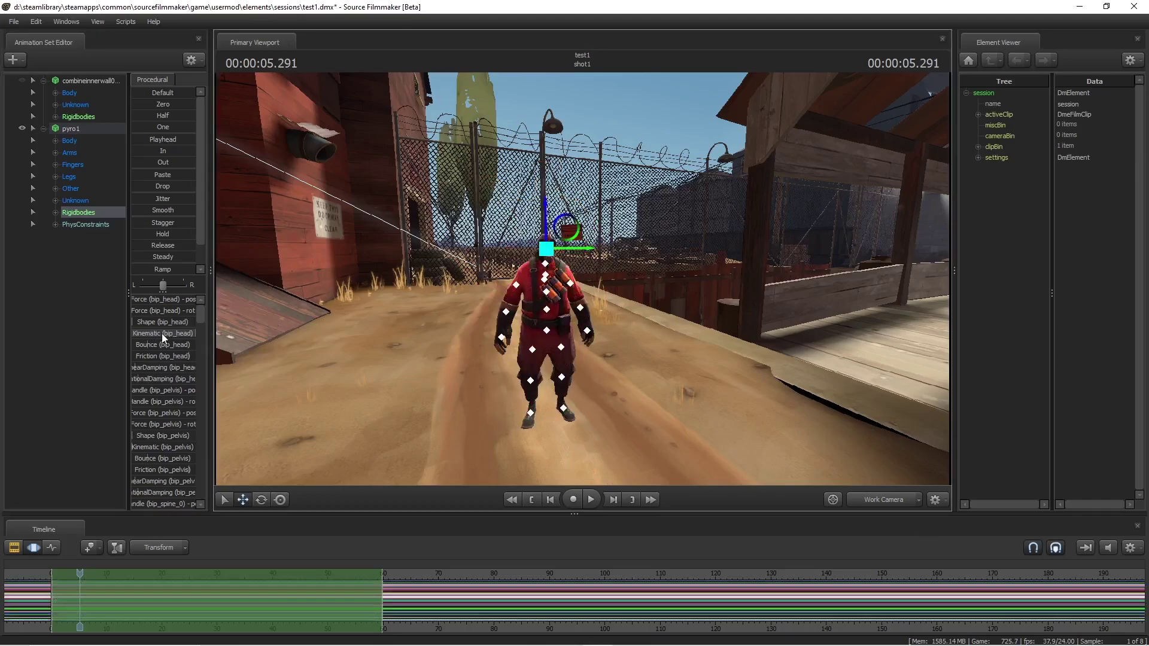
drag(162, 334, 1, 335)
click(318, 332)
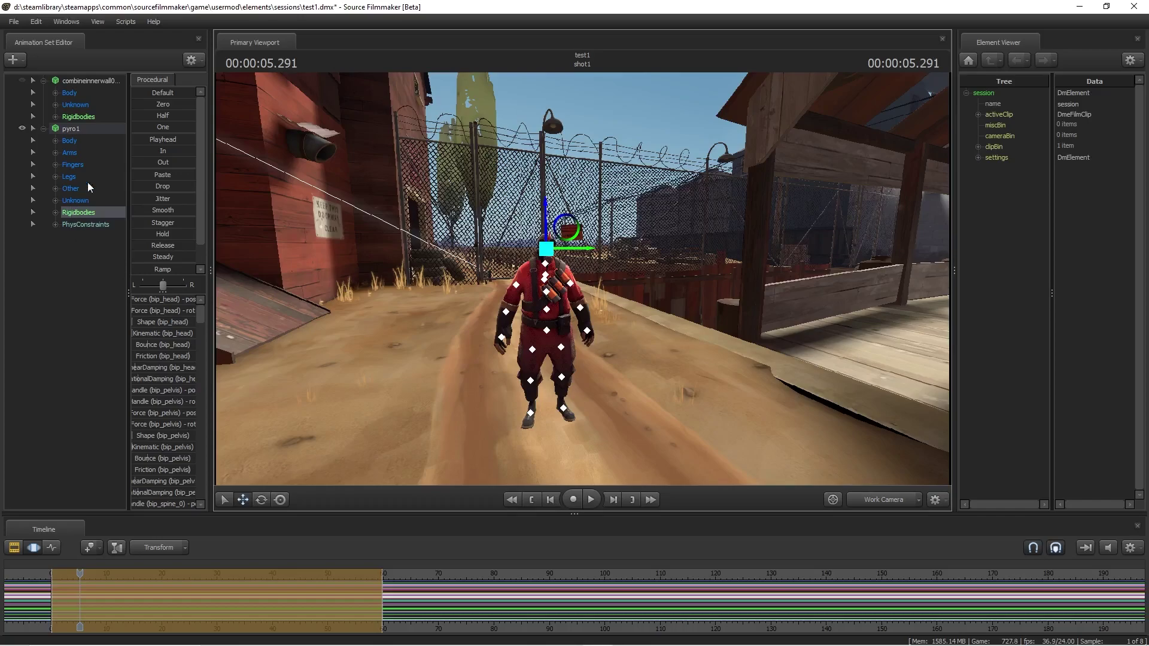
Step: Run run_sfmphys_simulation on pyro1 with the adjusted head Kinematic setting
right_click(103, 127)
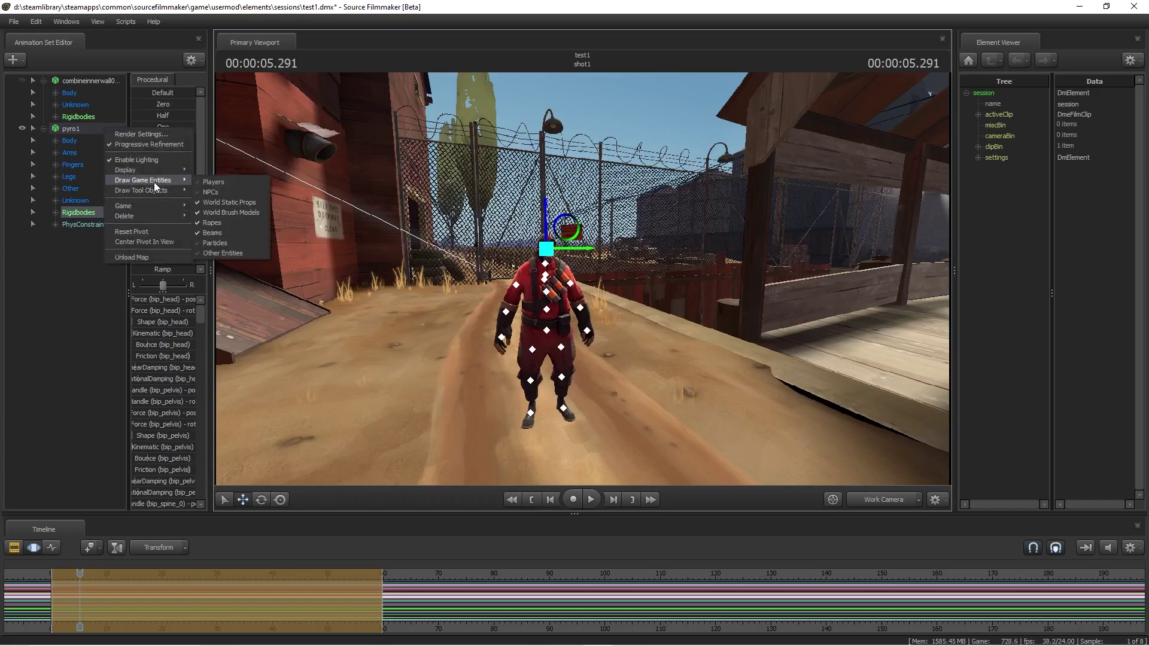
mouse_move(162, 214)
right_click(69, 129)
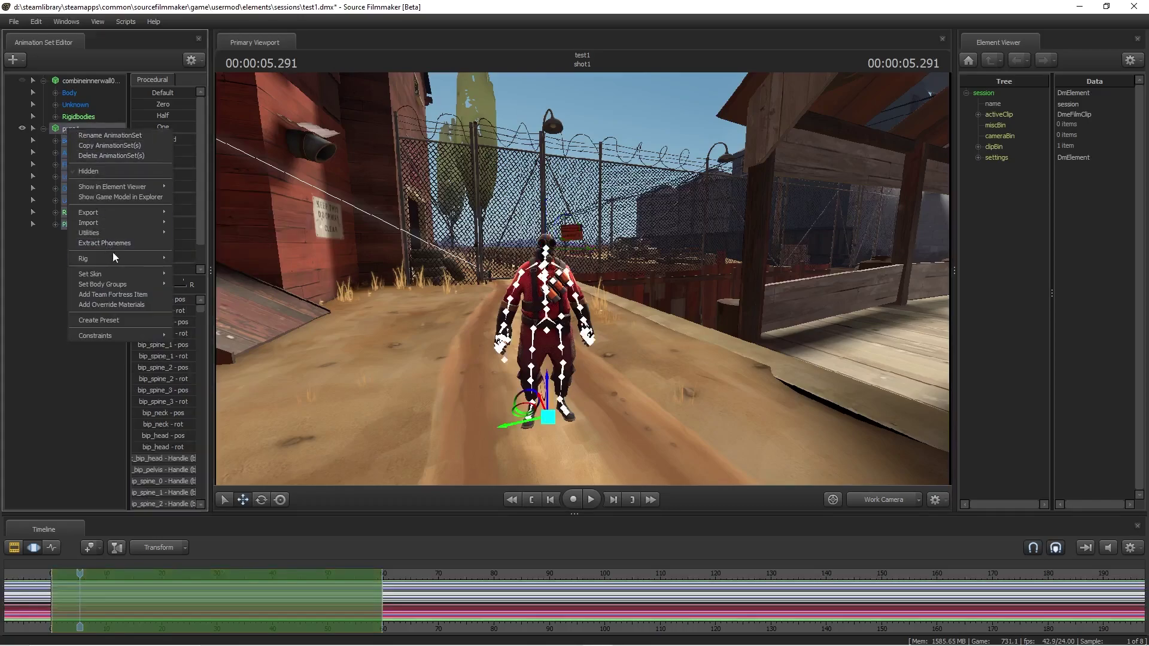
mouse_move(138, 259)
click(228, 313)
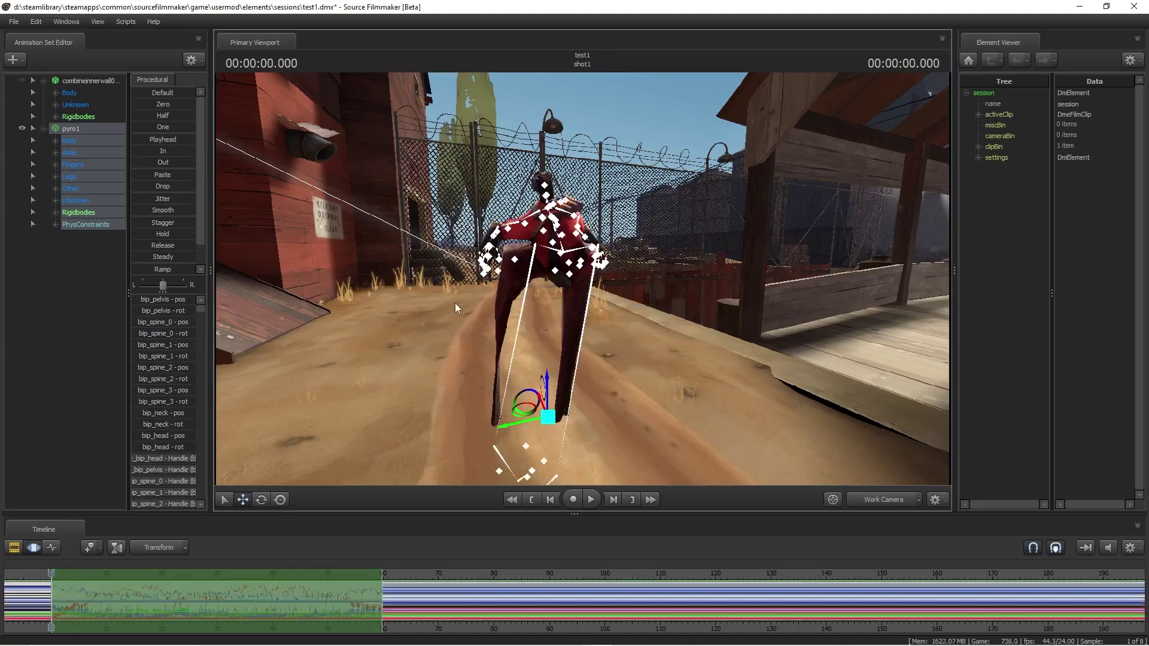
Step: Play the new simulation result from the start of the shot, inspect the Pyro and undo the simulation
key(space)
key(space)
key(a)
drag(684, 340, 1017, 348)
key(a)
key(a)
key(ctrl+z)
Step: Examine the Pyro's placement on the dirt path from several angles and distances
drag(728, 354, 664, 363)
key(w)
key(w)
key(s)
key(d)
key(s)
drag(563, 243, 563, 248)
key(a)
drag(563, 248, 817, 242)
key(s)
key(w)
key(s)
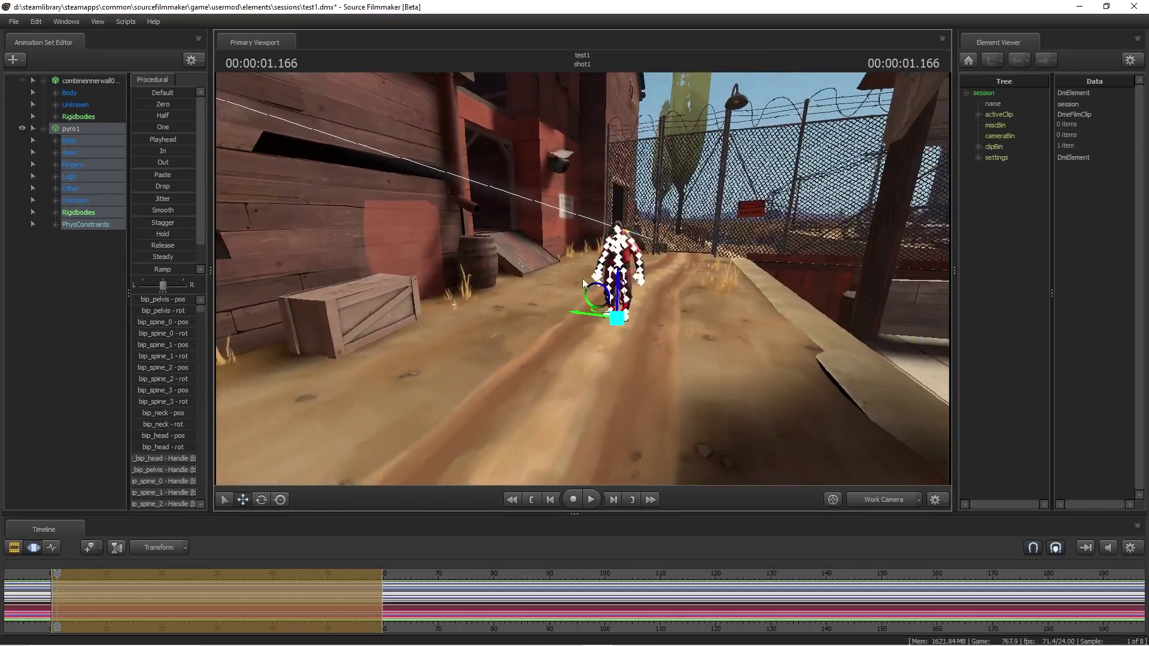
Step: Repeat the sfmphys simulation on pyro1 with the run_sfmphys_simulation script
key(ctrl+a)
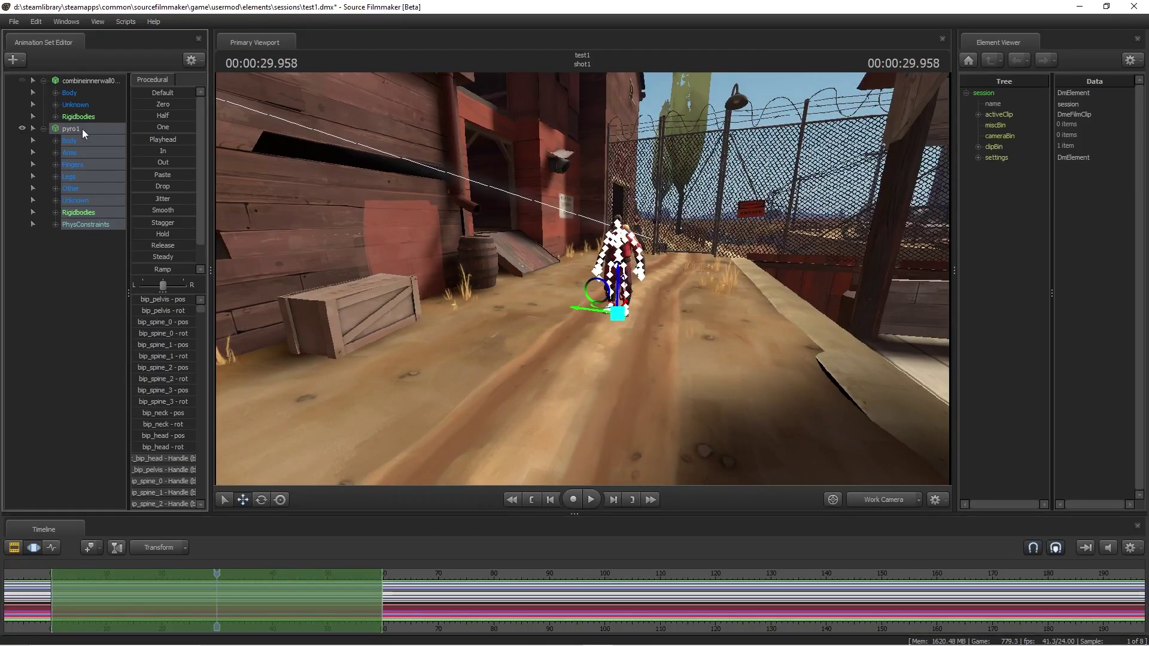
right_click(81, 128)
mouse_move(131, 257)
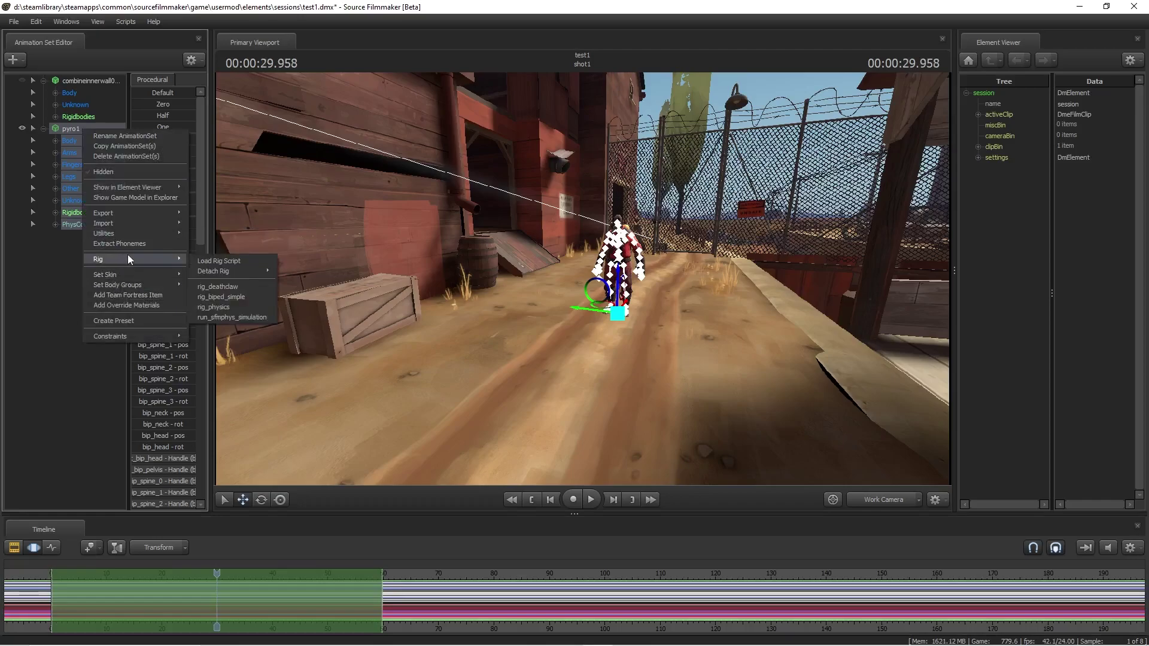
click(231, 317)
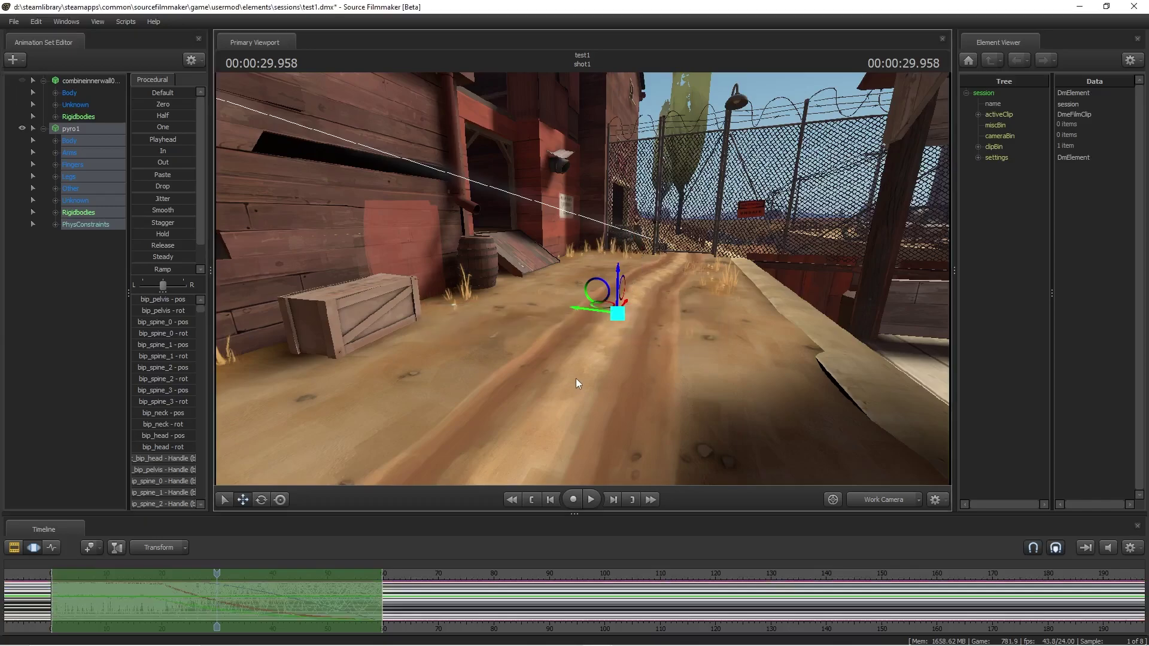
Step: Return to the start of the shot and inspect the simulated Pyro's deformed legs from close up and from a distance
key(Home)
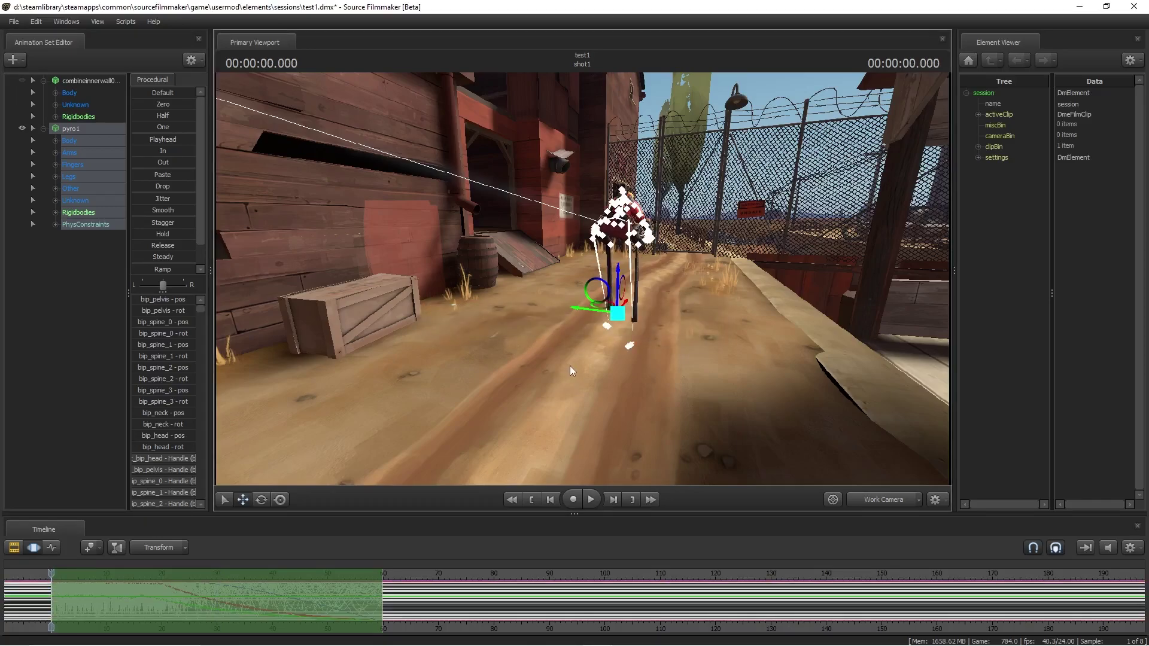
key(w)
mouse_move(570, 365)
mouse_down()
mouse_move(532, 370)
mouse_move(557, 370)
mouse_up()
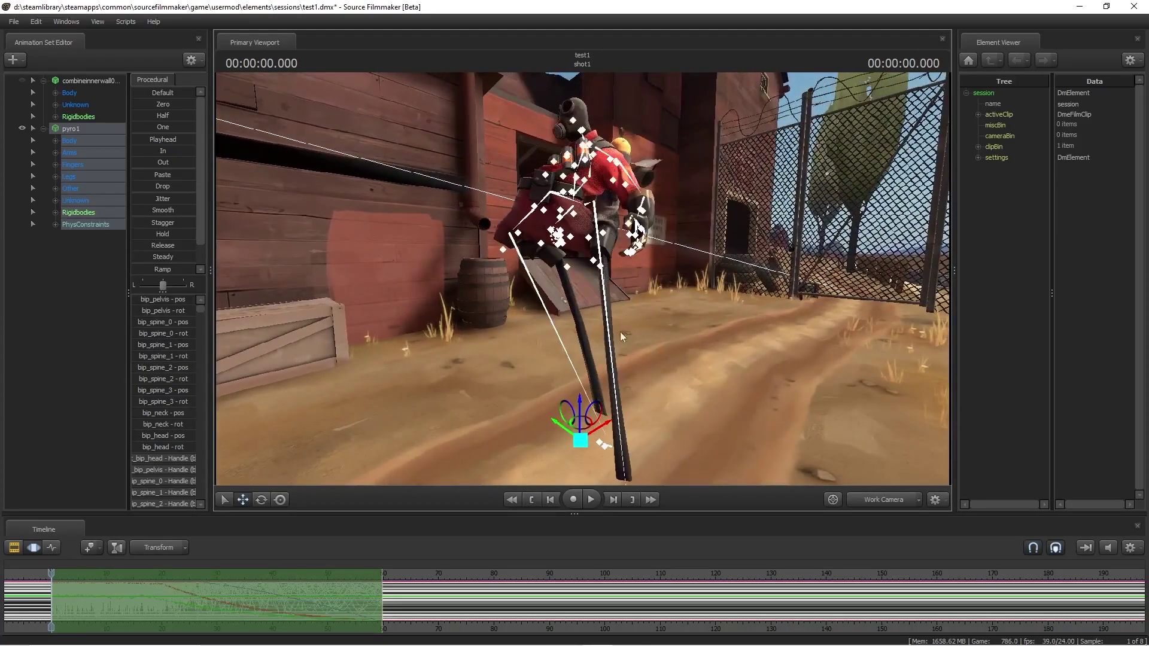
drag(569, 426, 689, 272)
key(Home)
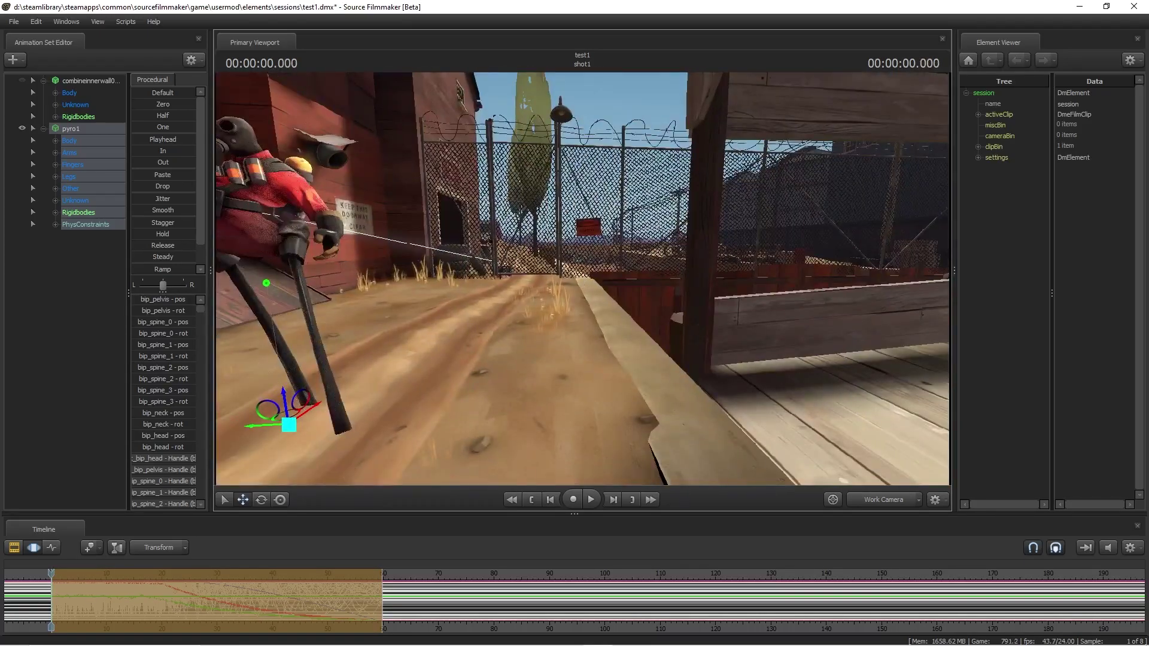
key(s)
key(s)
key(a)
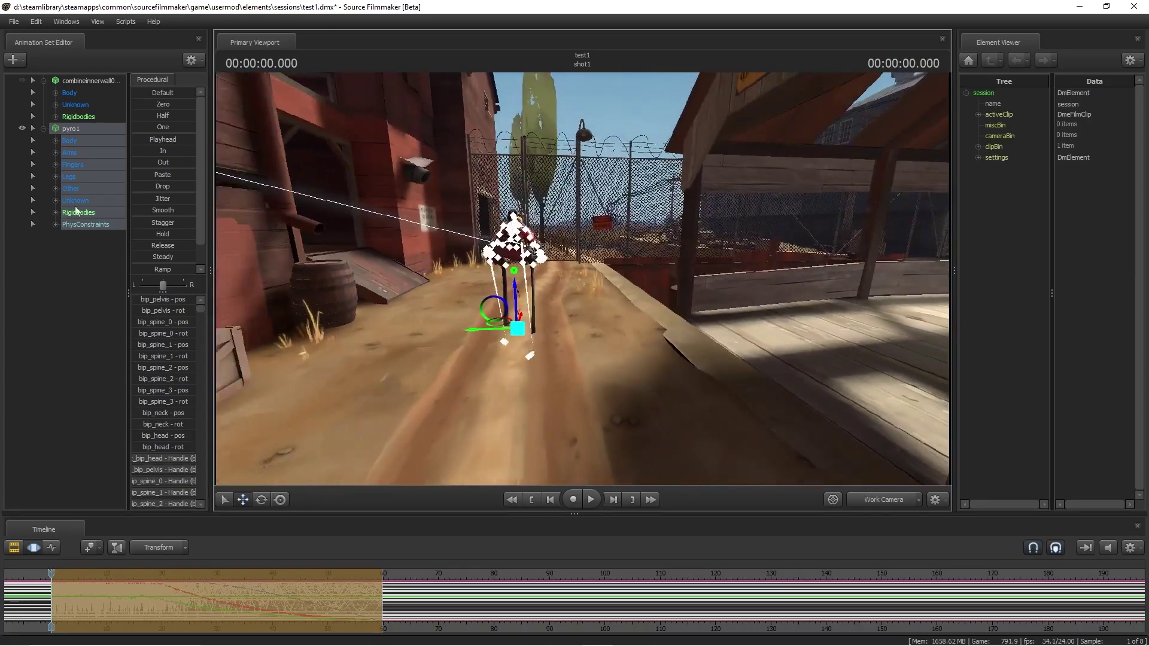
Step: Delete the pyro1 animation set and create a fresh one from the player\hwm\pyro.mdl model
right_click(76, 128)
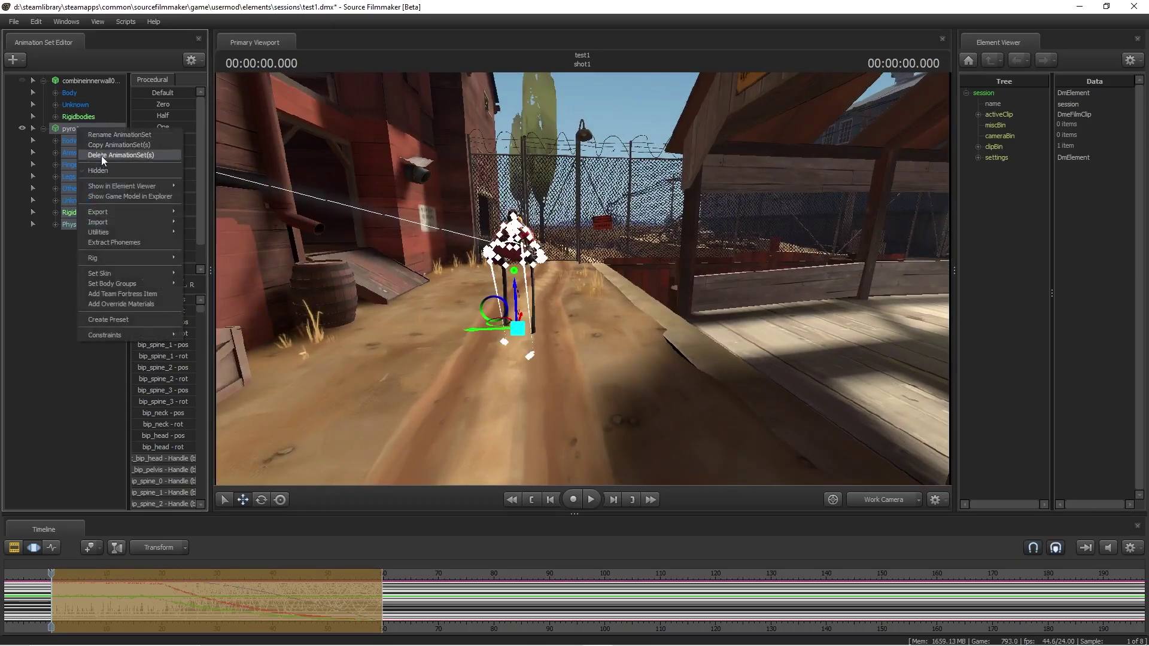
click(102, 155)
right_click(67, 167)
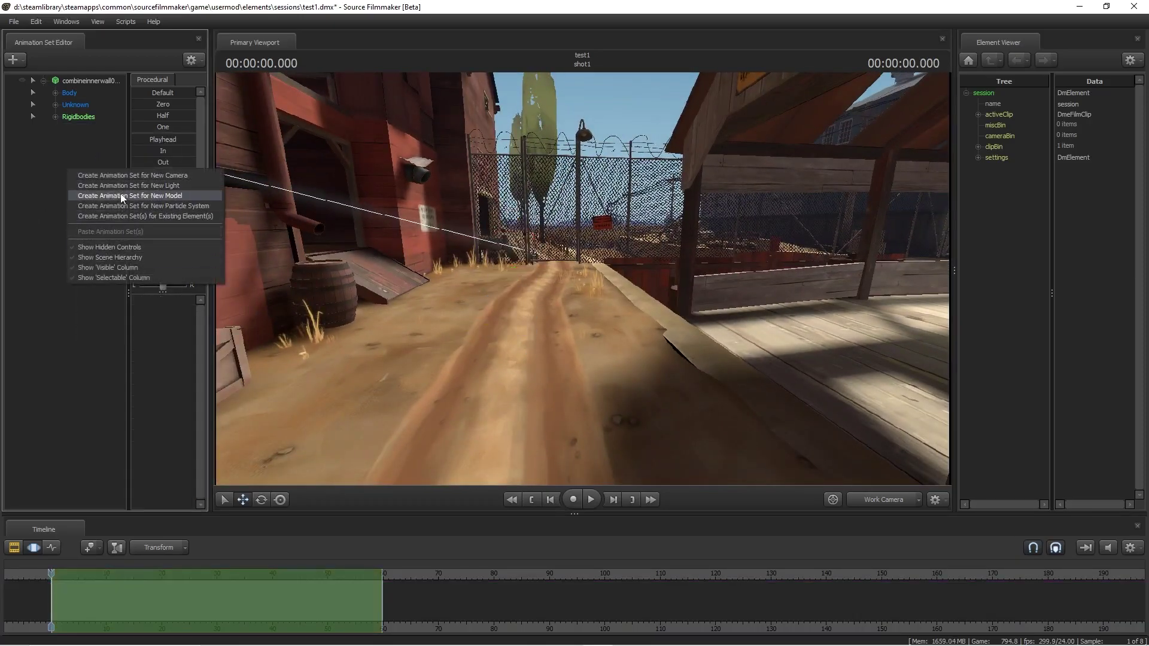
click(123, 196)
scroll(547, 359, down, 5)
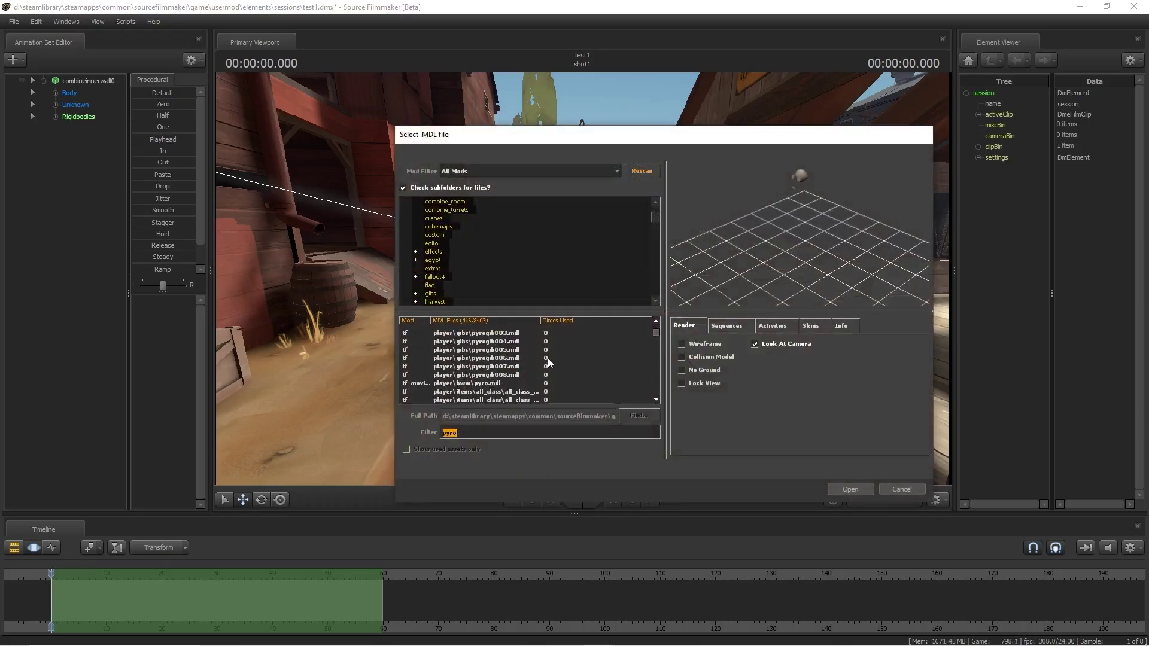
click(459, 383)
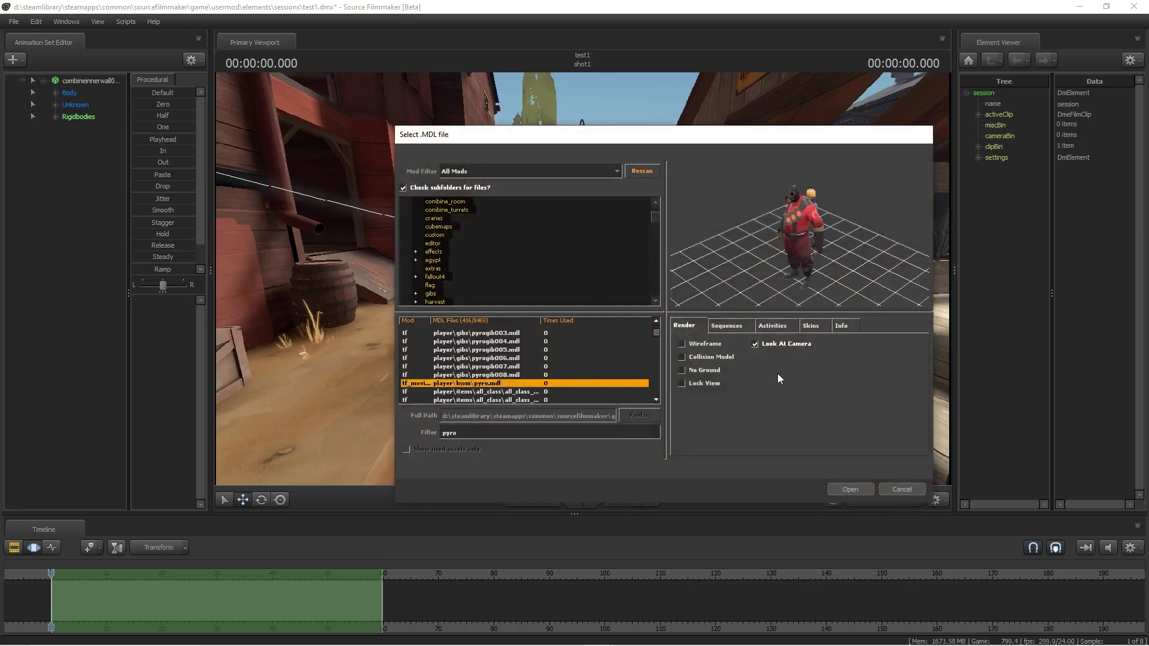
click(844, 487)
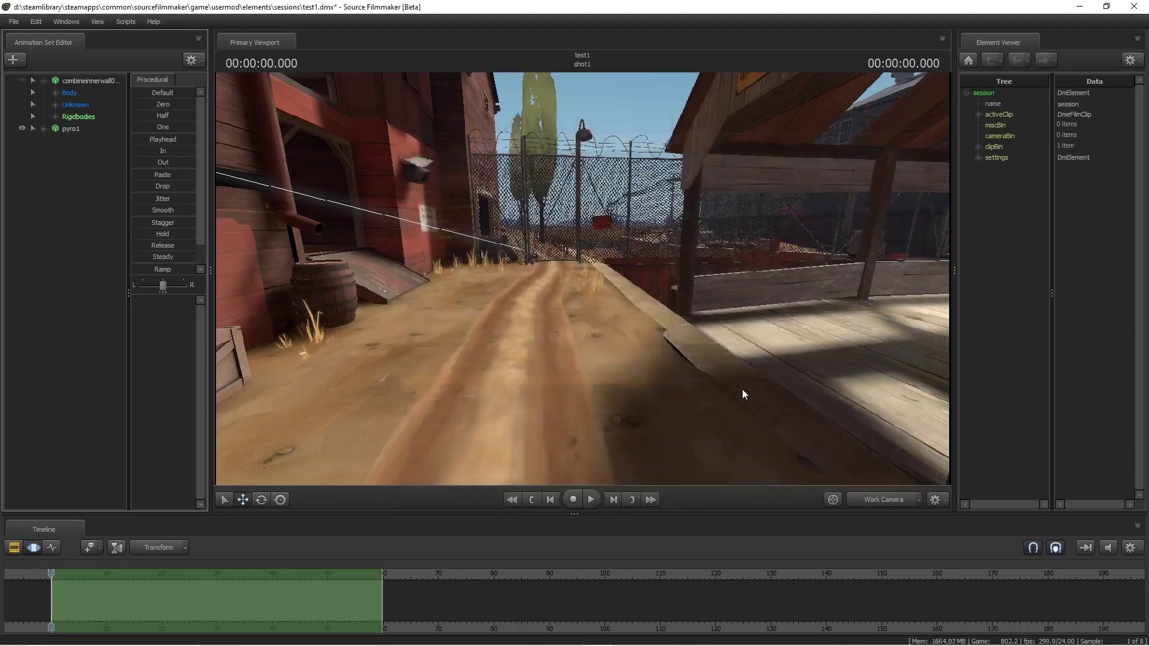
Step: Frame the new Pyro and the Scout in the work camera, run rig_physics on pyro1 and expand its control groups
drag(583, 279, 530, 284)
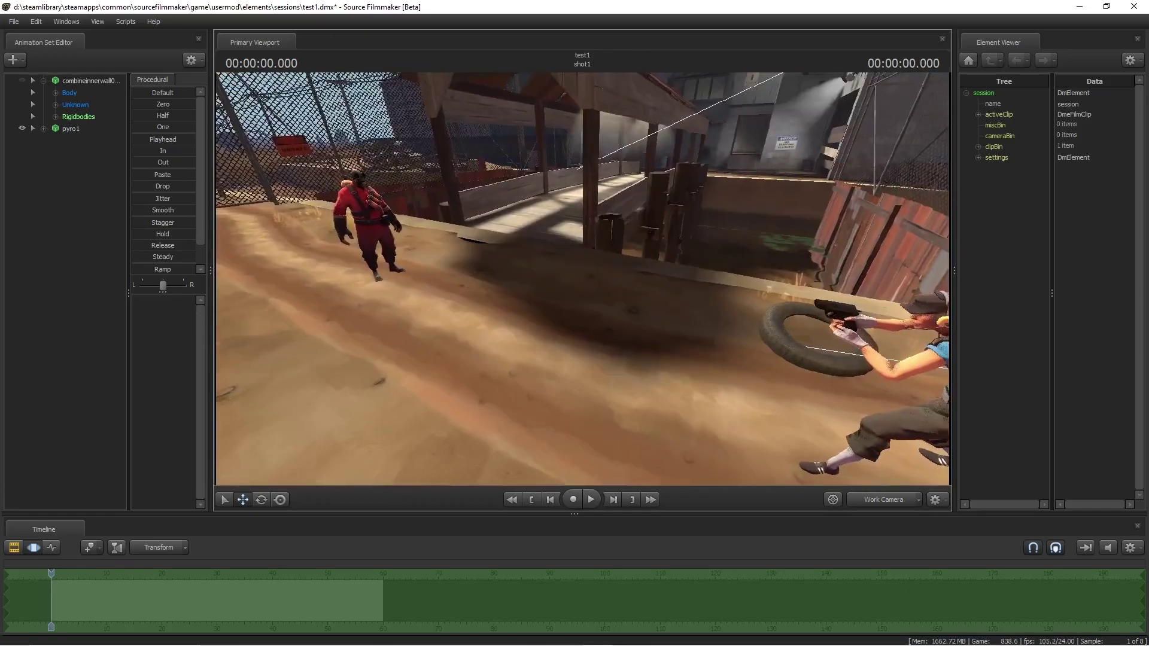
drag(583, 279, 588, 279)
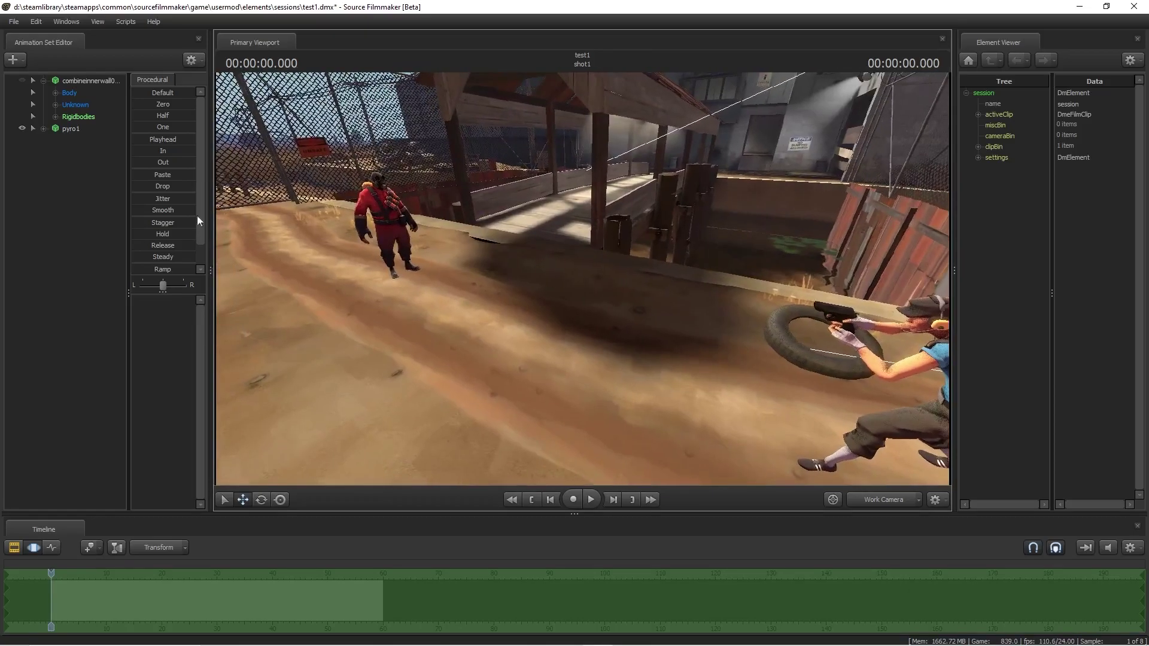
click(72, 129)
right_click(73, 131)
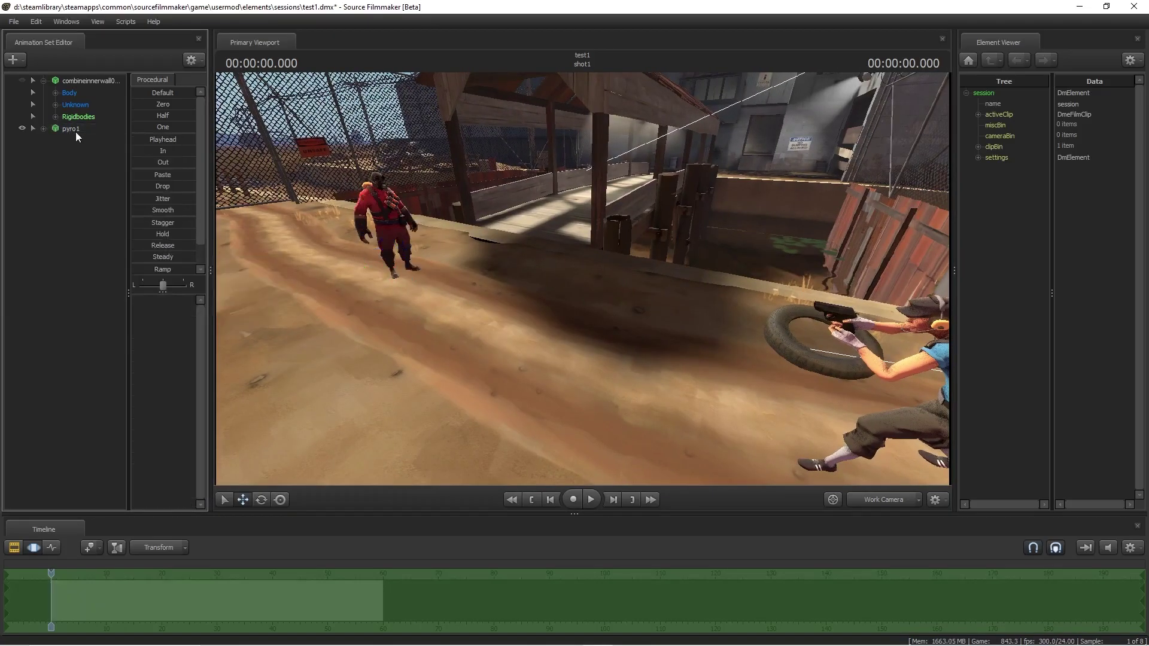
click(75, 131)
click(44, 128)
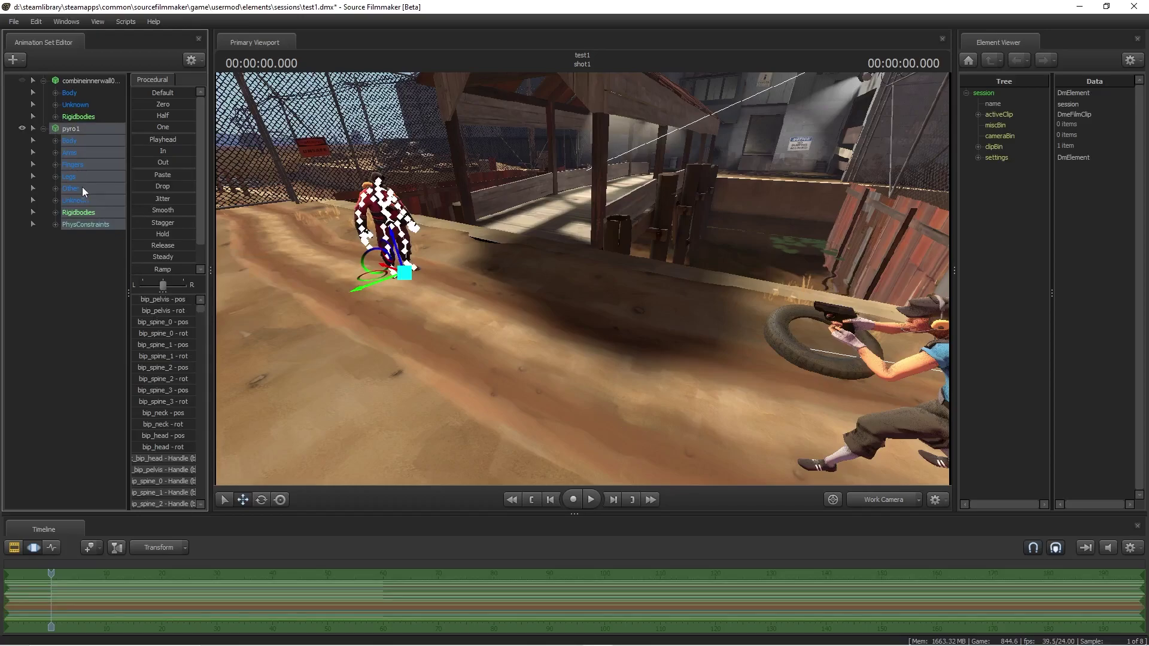
Step: Select the new pyro1's Rigidbodies group and examine its per-bone physics controls
click(82, 213)
scroll(153, 335, down, 5)
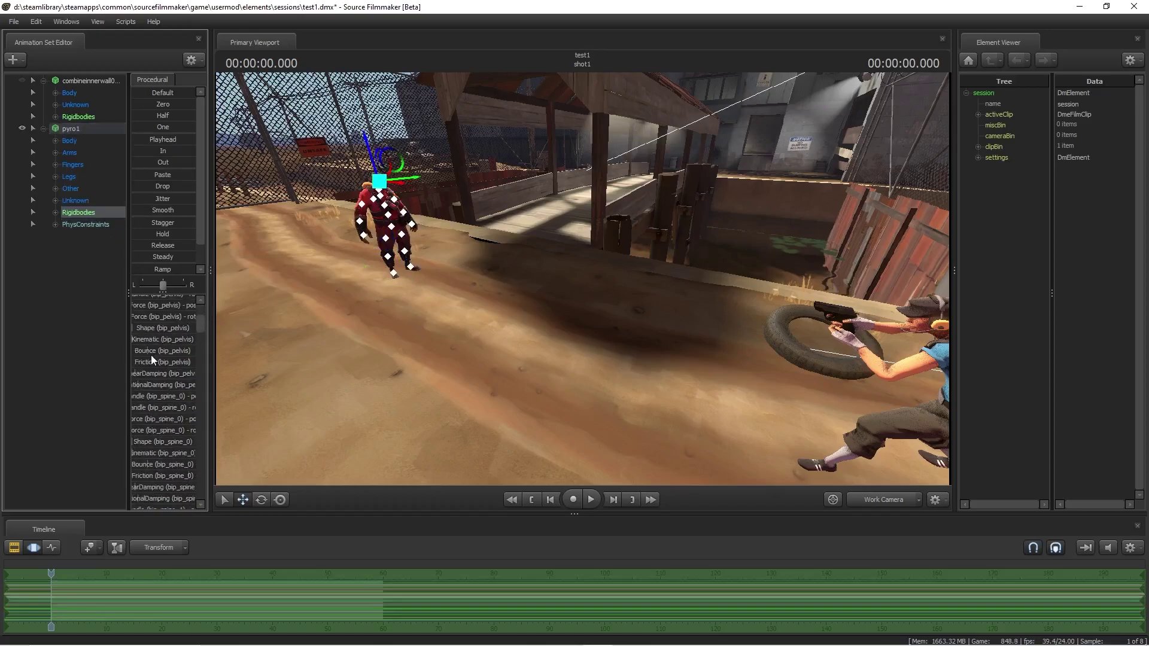
scroll(151, 355, up, 5)
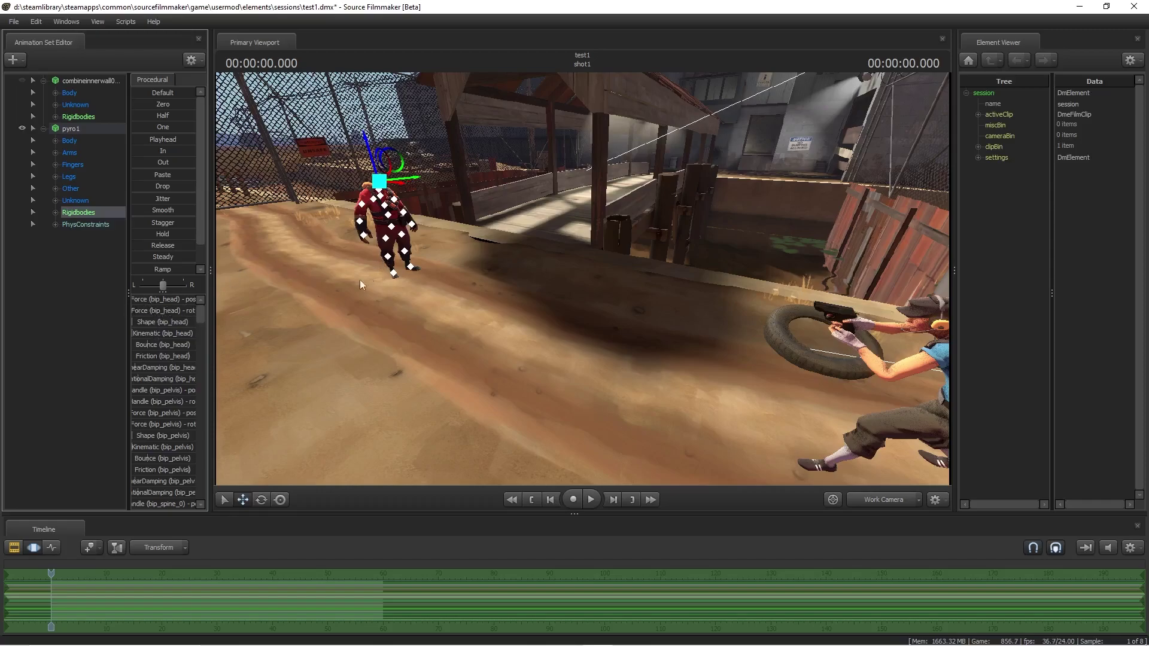
Step: Reselect pyro1's Rigidbodies group and review its head bone physics controls, such as Shape and Kinematic
click(106, 313)
click(85, 128)
click(90, 209)
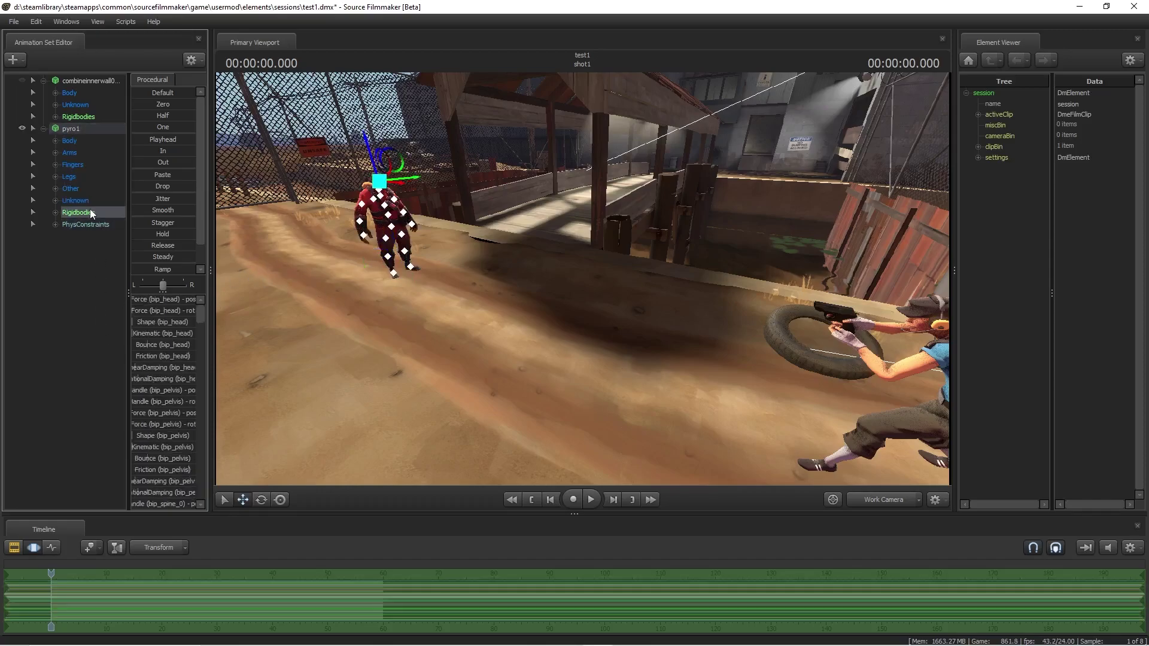
click(139, 322)
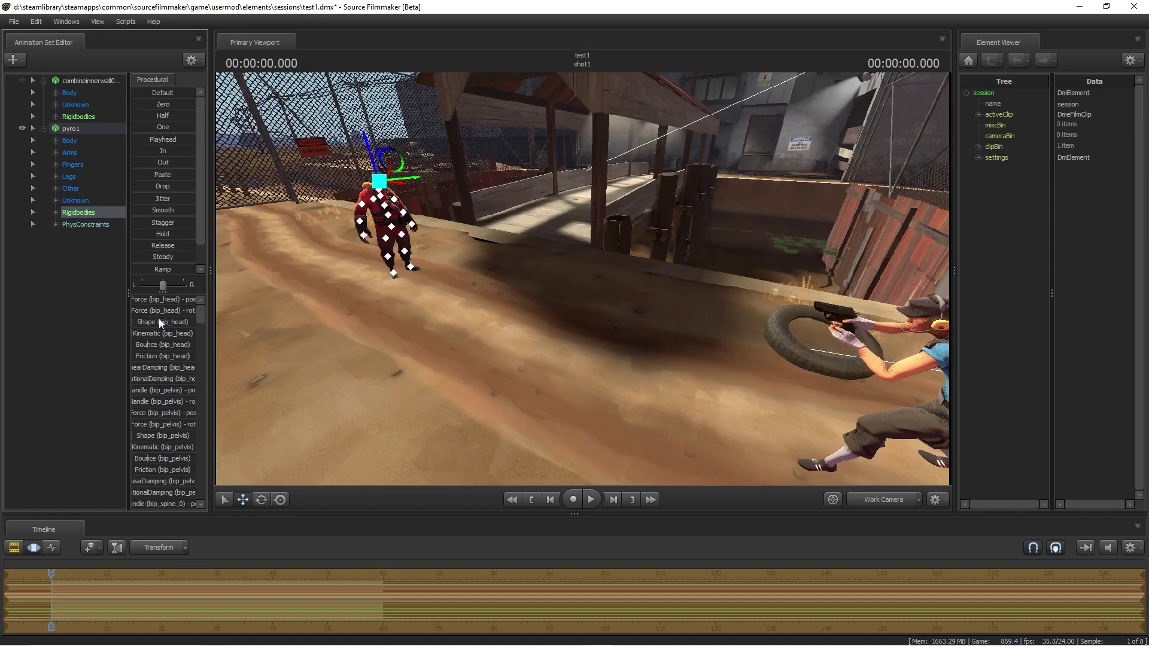
drag(158, 320, 195, 322)
Step: Fly the work camera up behind the Scout to view him and the standing Pyro along the dirt path
drag(528, 332, 724, 328)
key(a)
key(a)
key(d)
key(w)
key(s)
key(w)
key(s)
drag(444, 336, 583, 278)
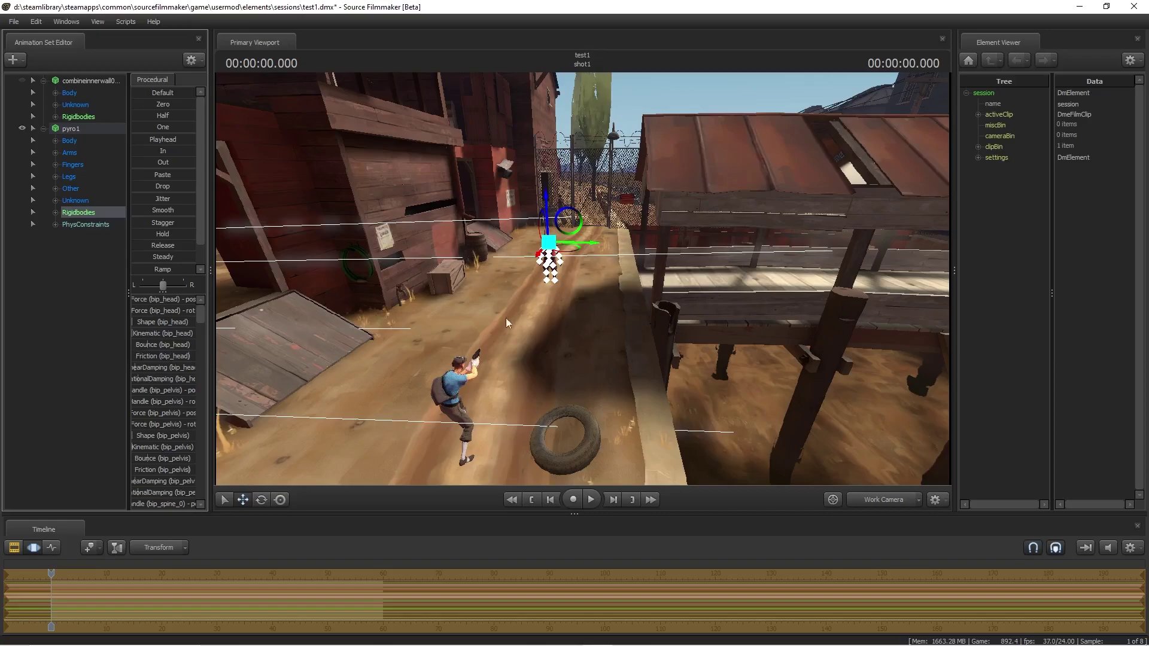
Step: Select the entire pyro1 animation set and run the physics simulation rig script on it
click(92, 372)
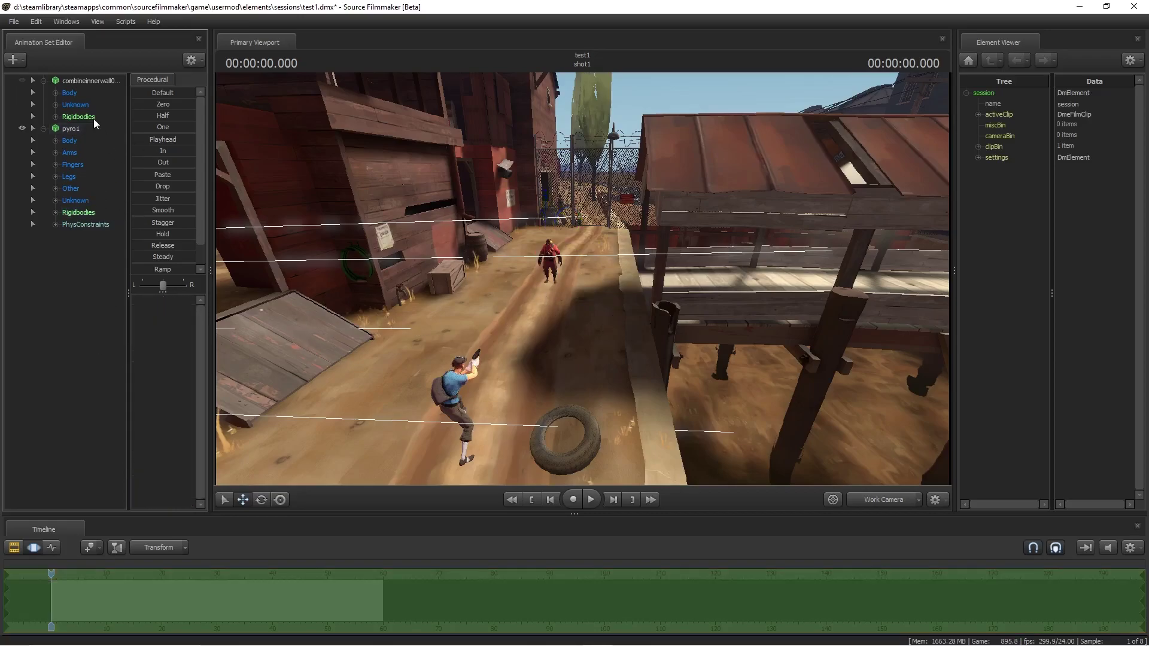
click(100, 189)
click(102, 213)
click(71, 129)
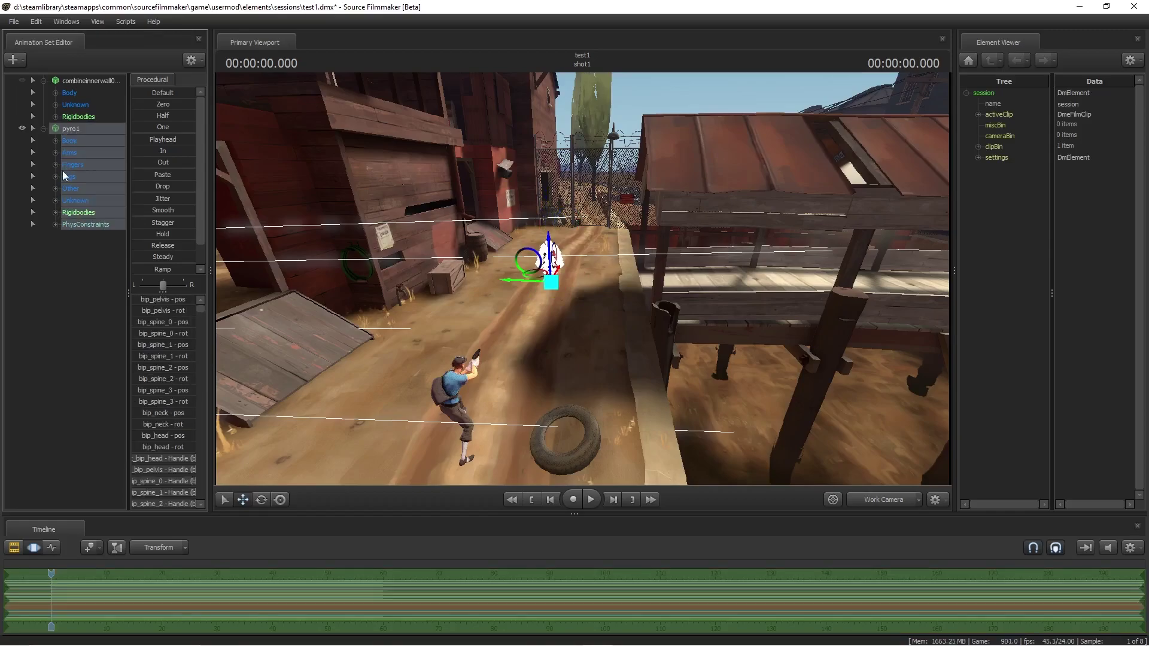
right_click(69, 128)
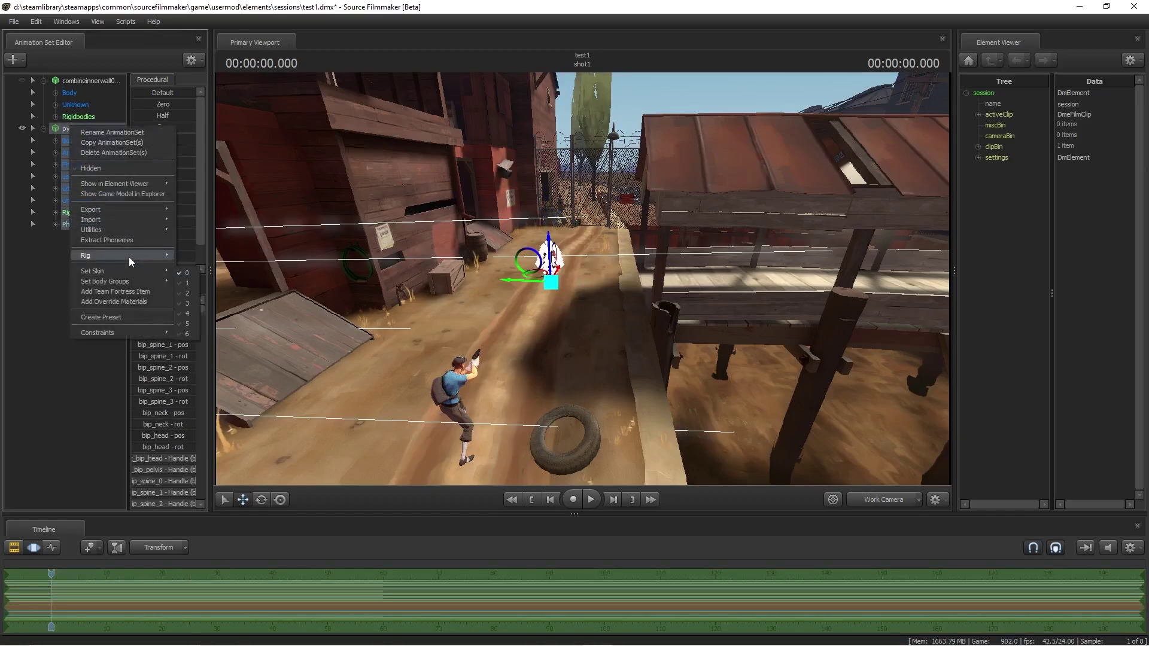
mouse_move(131, 262)
click(207, 307)
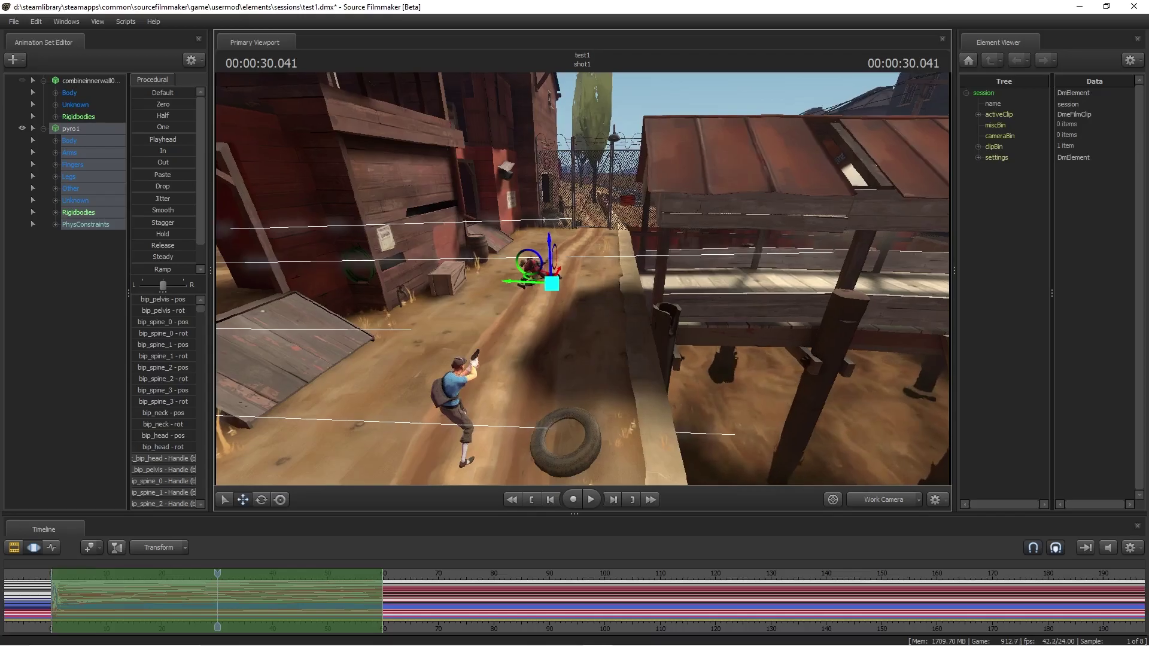
Step: Inspect the fallen Pyro ragdoll up close, return to the start of the shot and view both characters from the side
key(w)
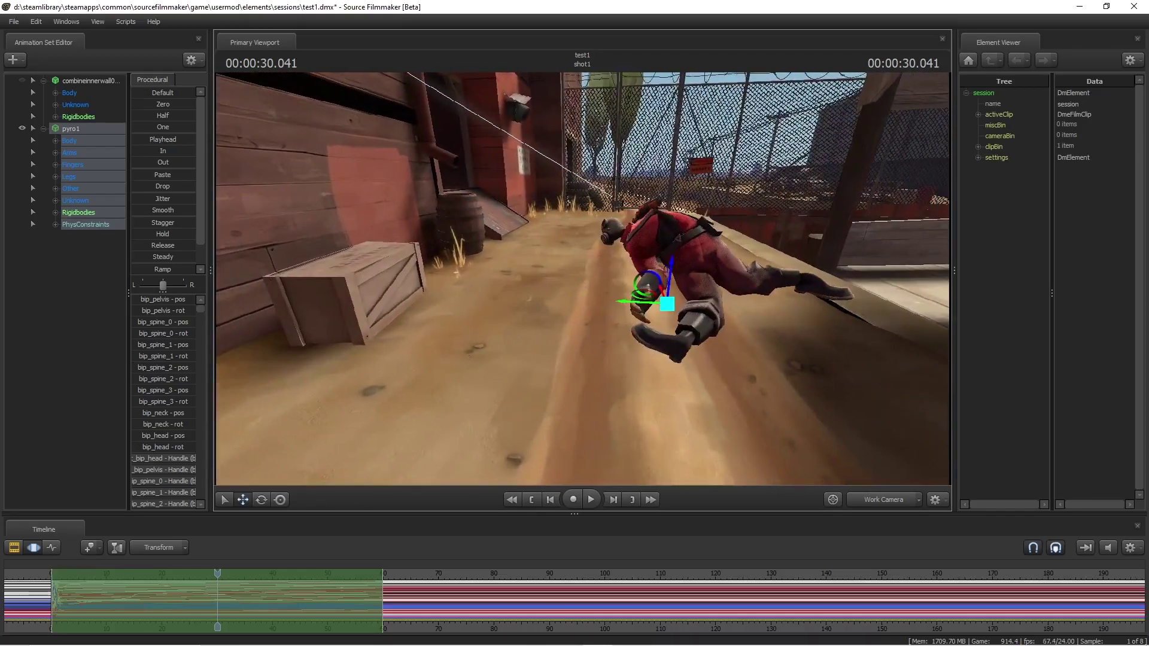
key(w)
key(s)
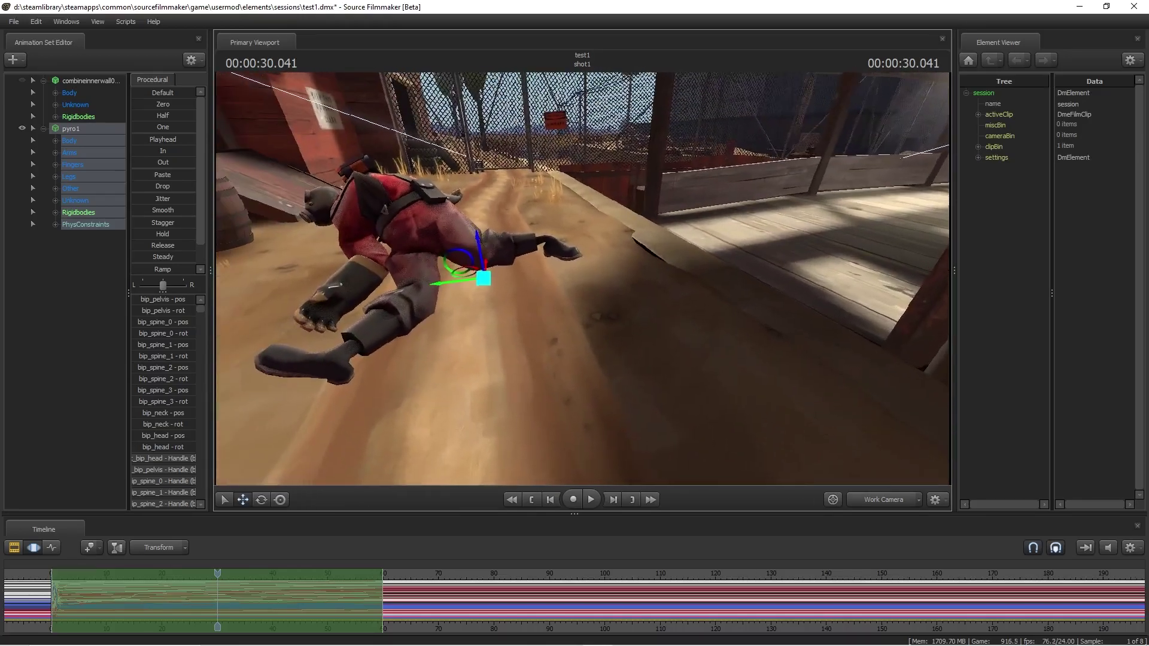
drag(612, 290, 706, 280)
key(ctrl+Left)
key(a)
right_drag(612, 290, 589, 285)
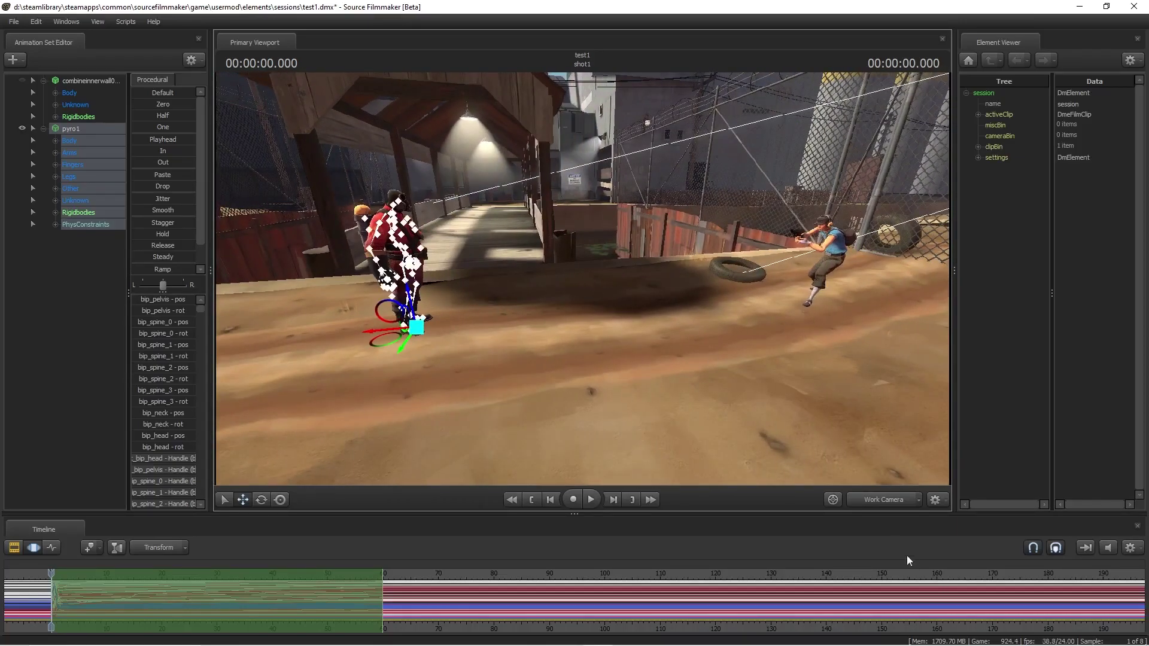
Step: Switch the viewport to camera1, clear the control selection and adjust the camera's framing of the Pyro and the Scout
click(880, 498)
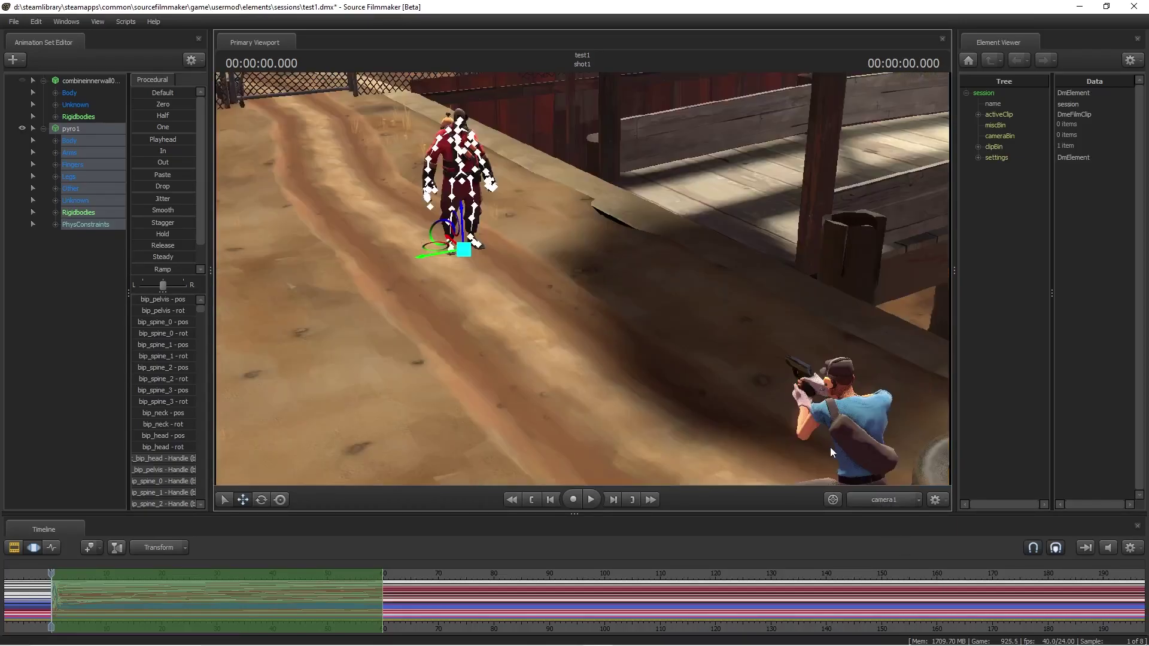
click(588, 375)
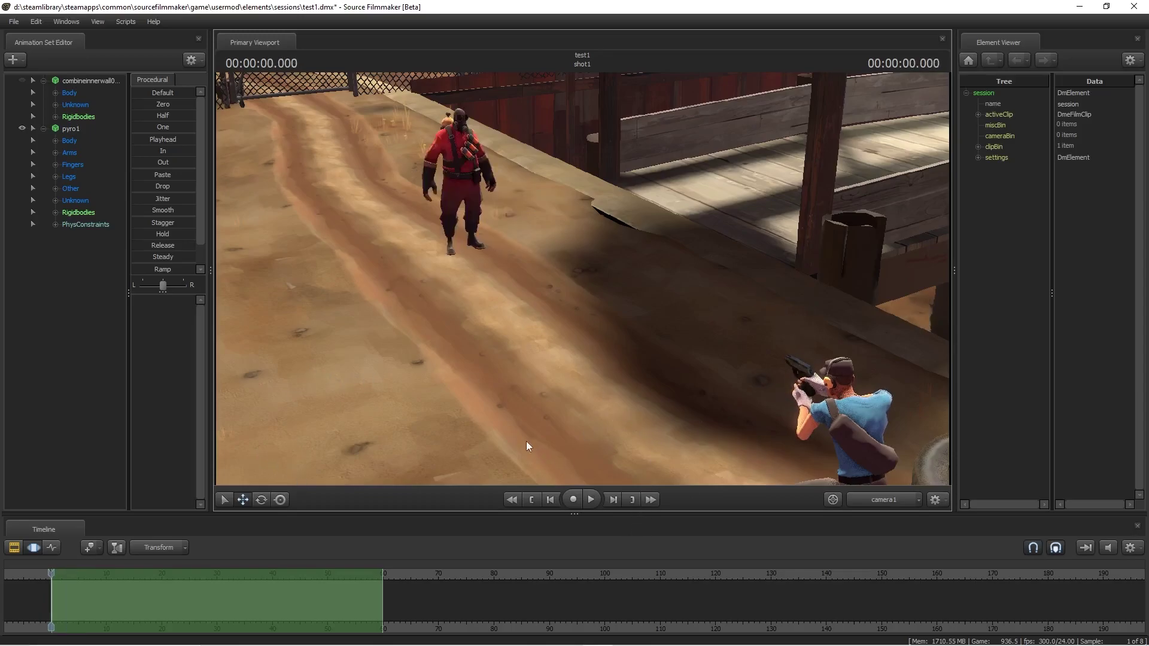
click(917, 499)
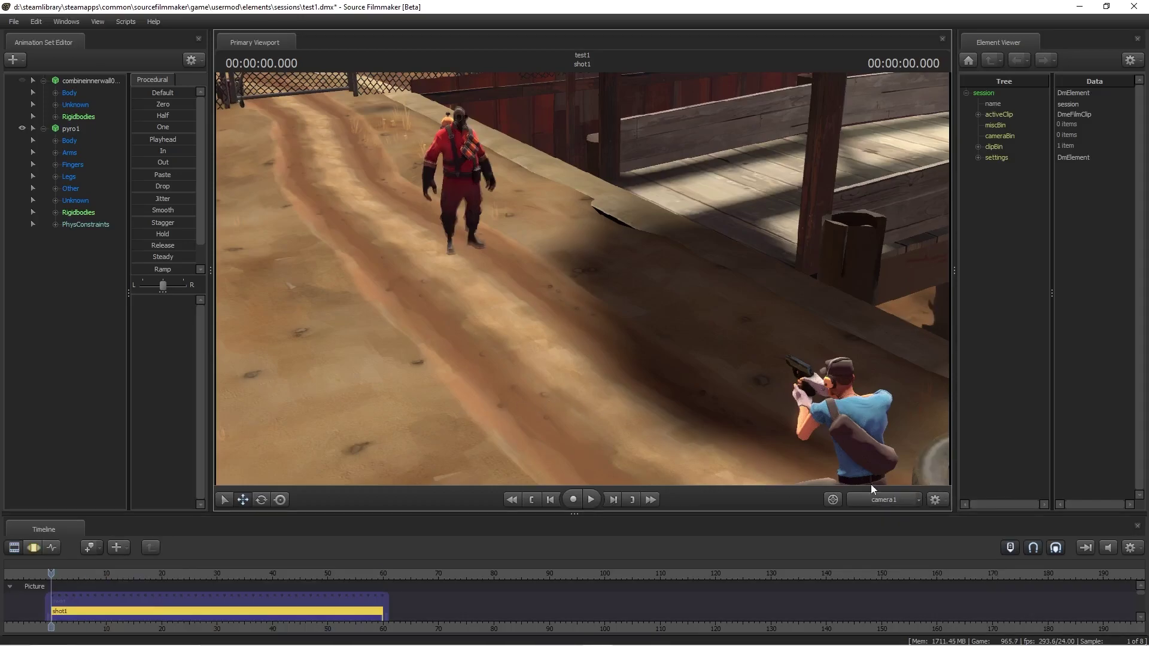
drag(582, 279, 618, 283)
Step: Delete the recorded take1 from shot1 through the shot's take management
right_click(260, 611)
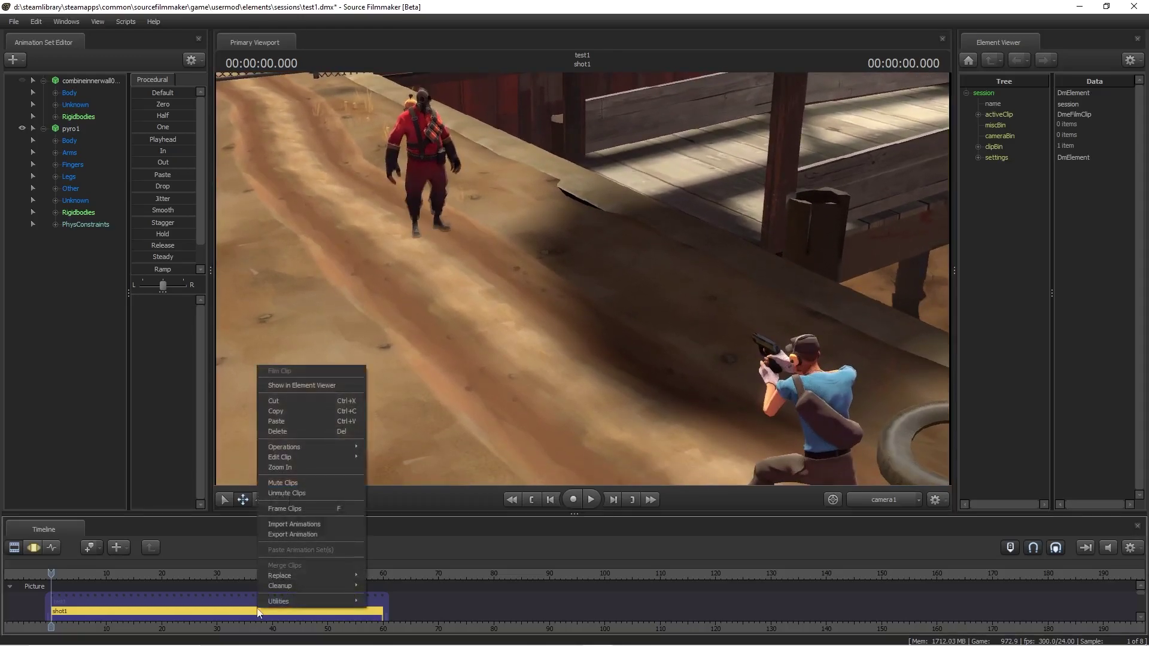
mouse_move(319, 587)
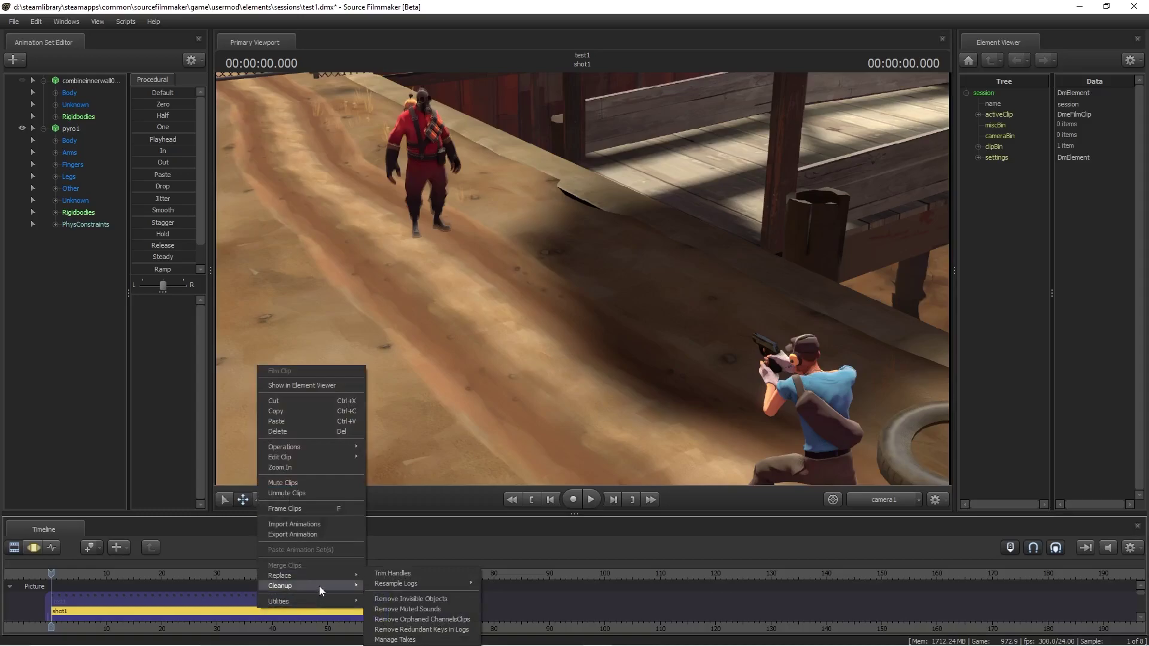
click(401, 640)
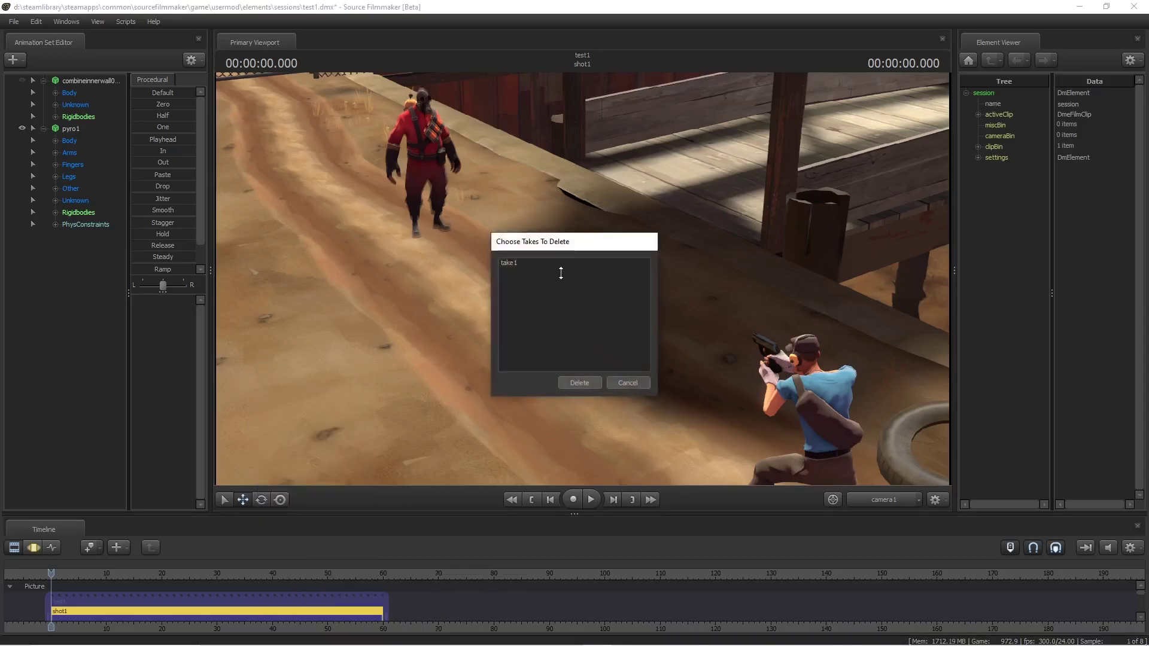
click(543, 264)
click(575, 382)
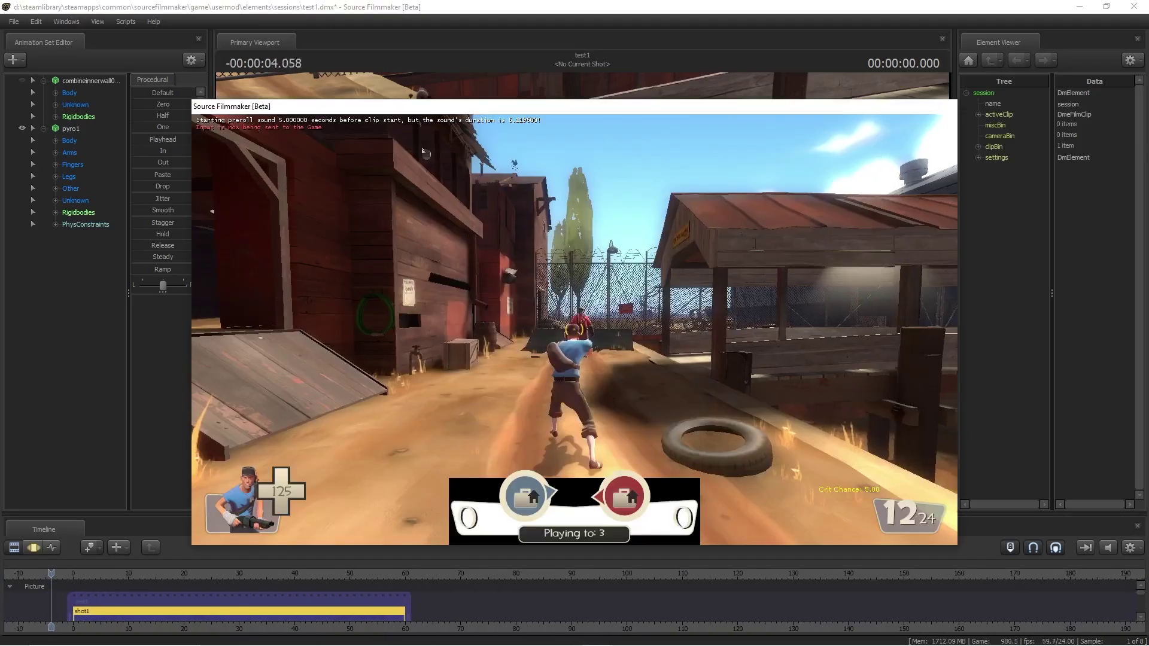
Step: Record a new take of the Scout drawing his pistol and firing repeatedly at the Pyro until the magazine is empty
key(2)
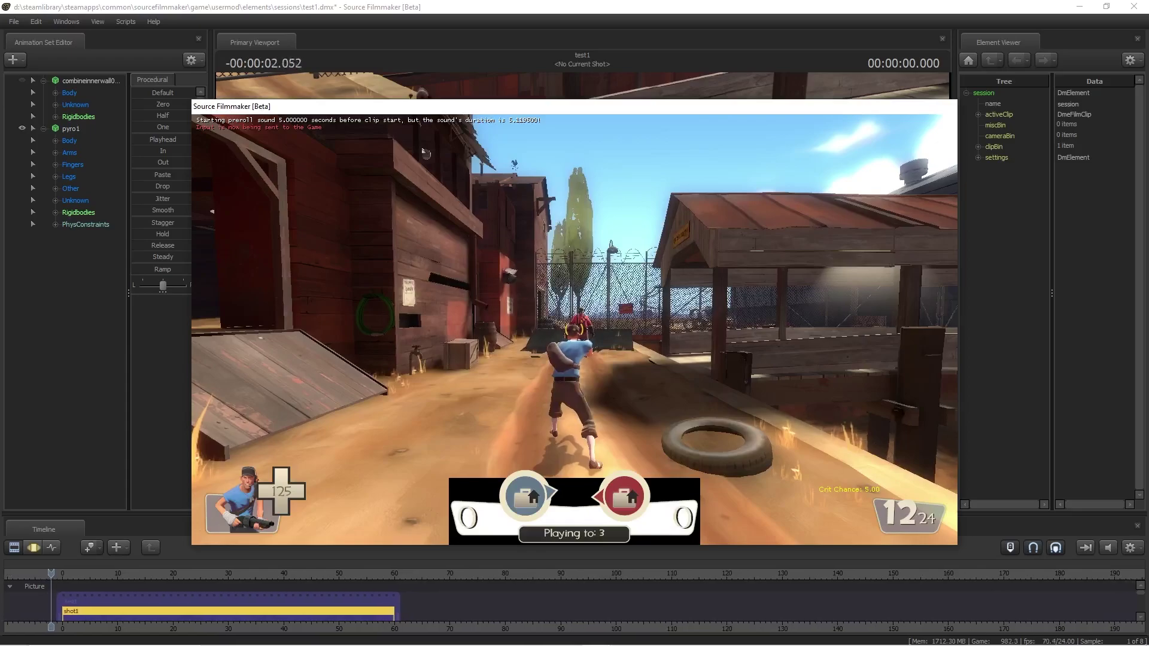
key(2)
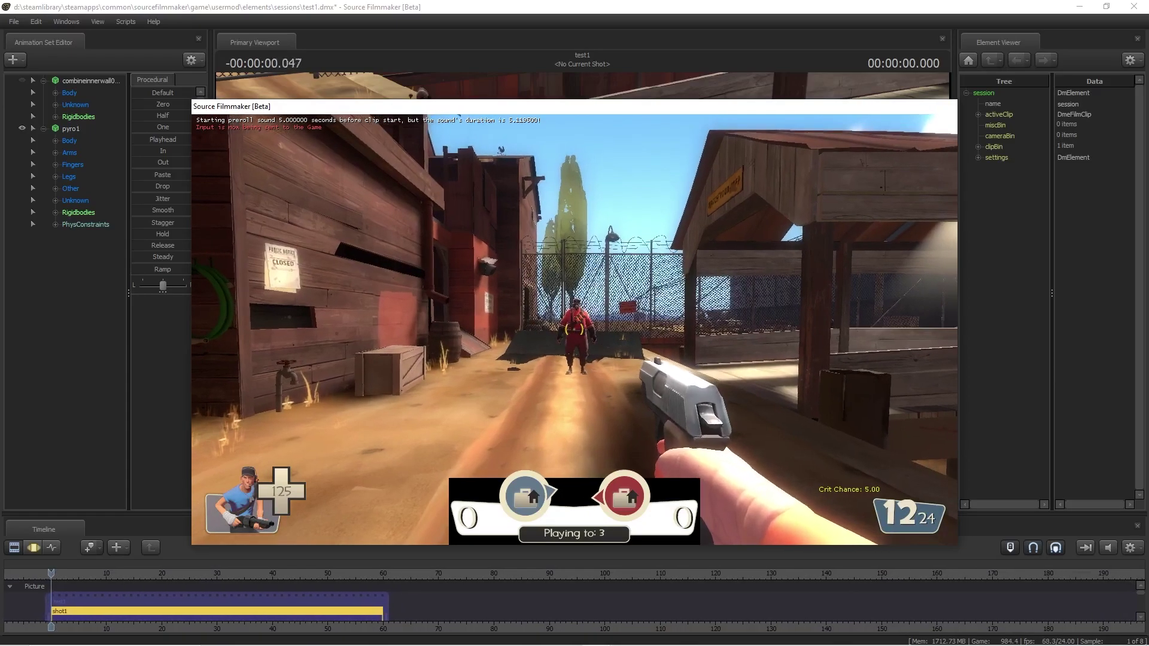
click(574, 330)
click(574, 329)
click(574, 329)
click(574, 330)
click(574, 330)
click(574, 329)
click(574, 330)
click(574, 330)
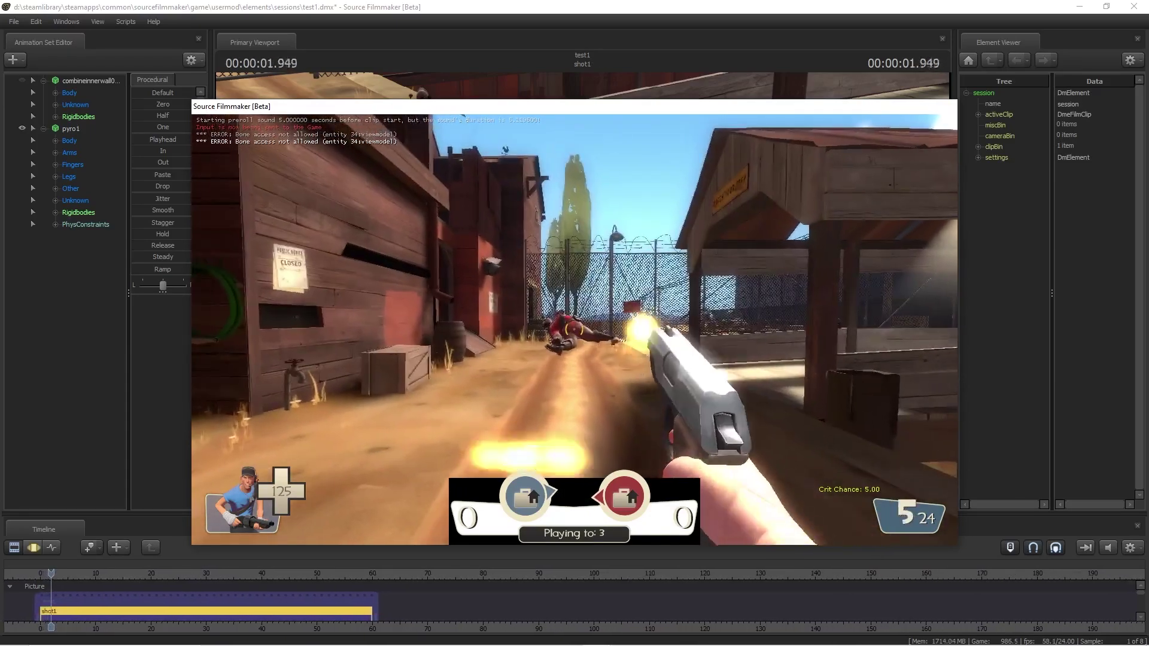
click(575, 330)
click(574, 330)
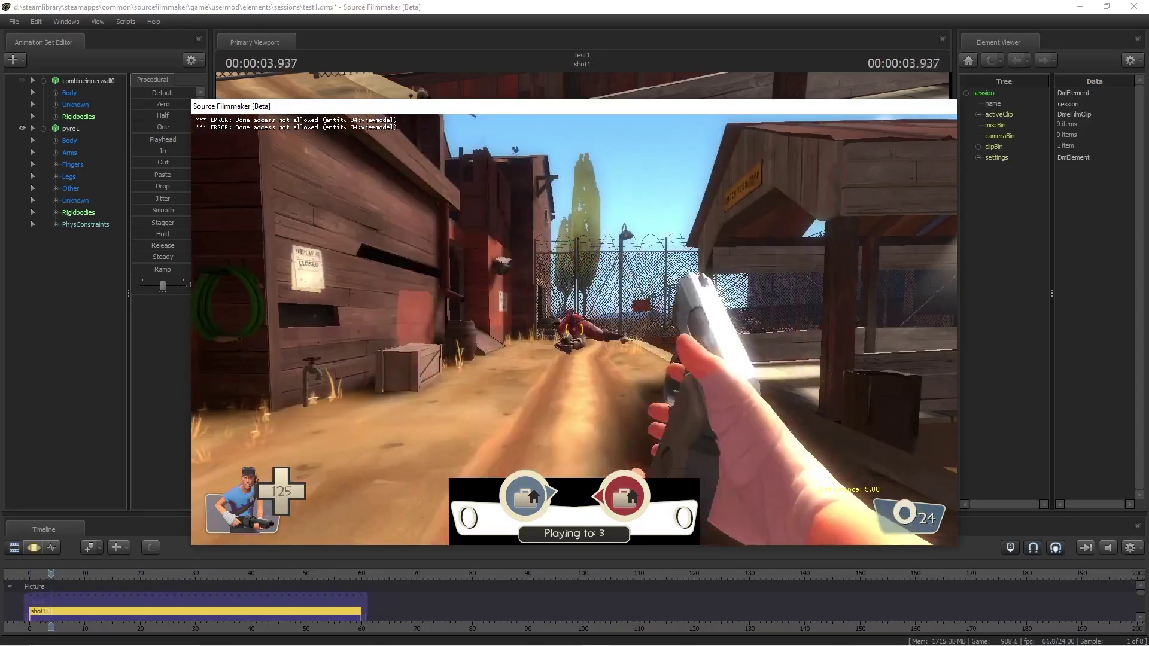
key(Escape)
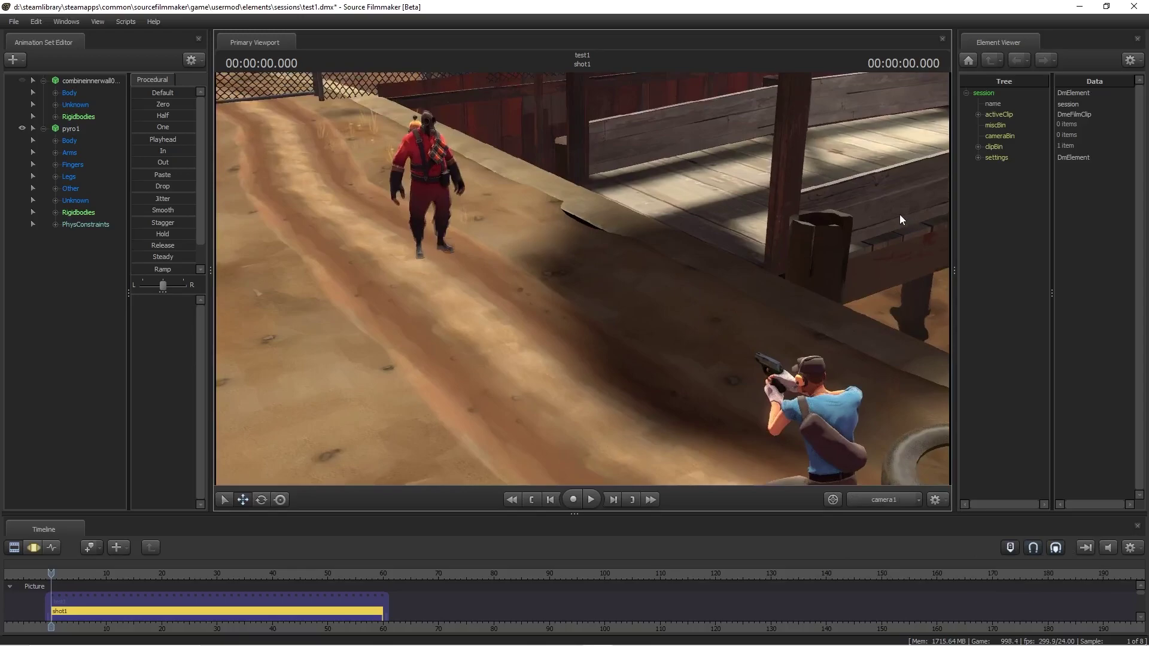
Step: Play back the new recording through camera1 and adjust that camera's framing of the fallen Pyro and the Scout
key(space)
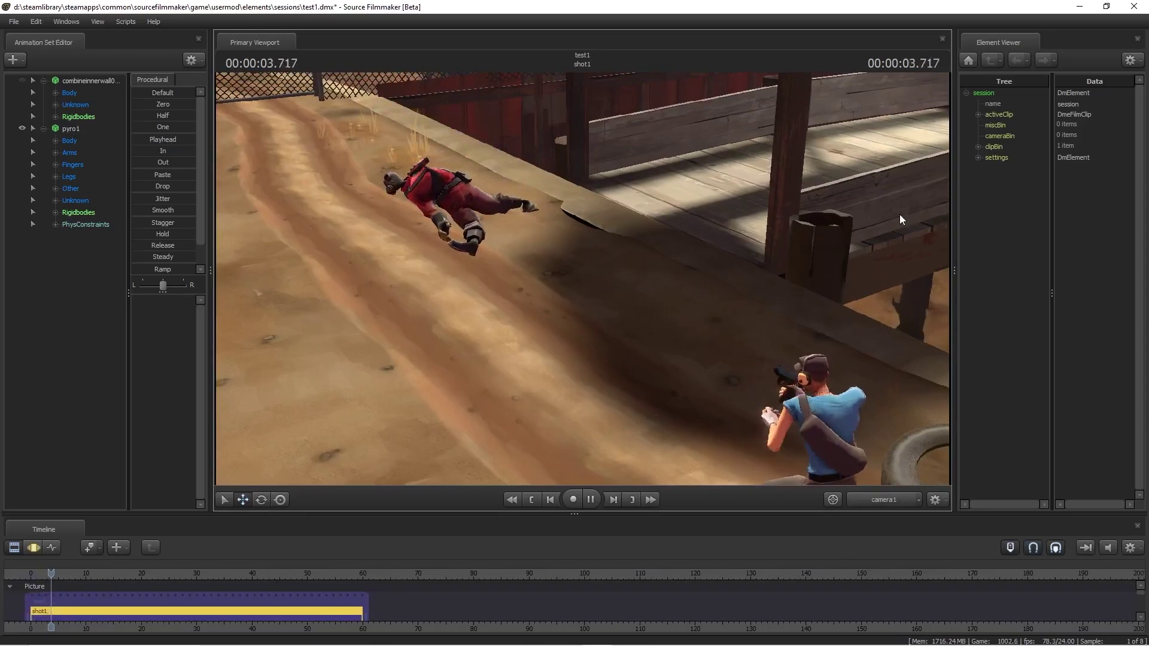
drag(650, 220, 404, 245)
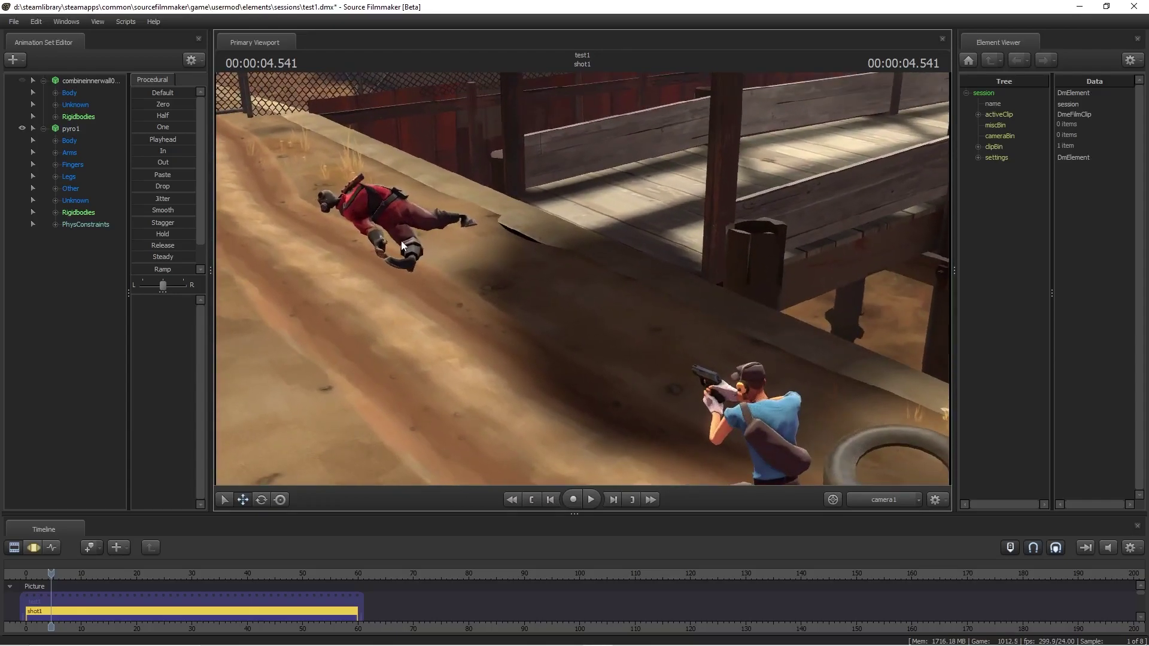
Step: Switch to the work camera and fly around the 2Fort map, surveying the covered bridge and the opposite base from above
click(880, 500)
drag(583, 278, 462, 204)
key(w)
key(d)
key(w)
key(s)
key(w)
key(s)
key(w)
key(s)
key(d)
key(z)
key(w)
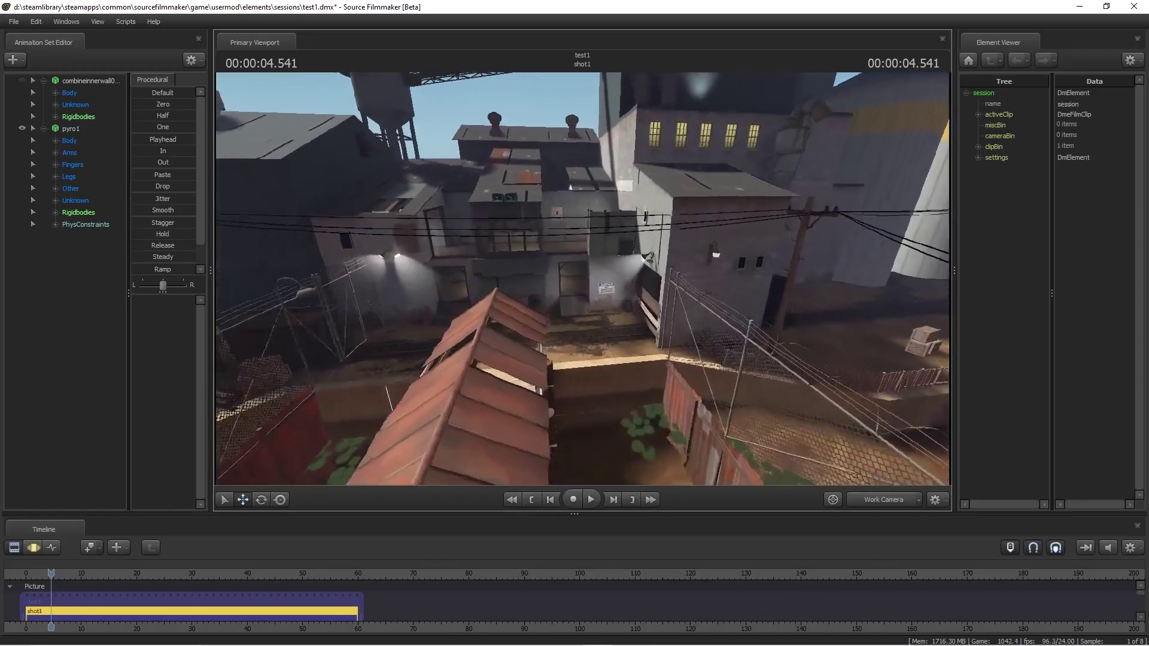
Step: Bring the work camera back down to view the Pyro lying on the path with the Scout aiming at him
drag(404, 298, 464, 298)
key(w)
key(s)
key(w)
key(s)
key(w)
key(s)
drag(584, 280, 584, 279)
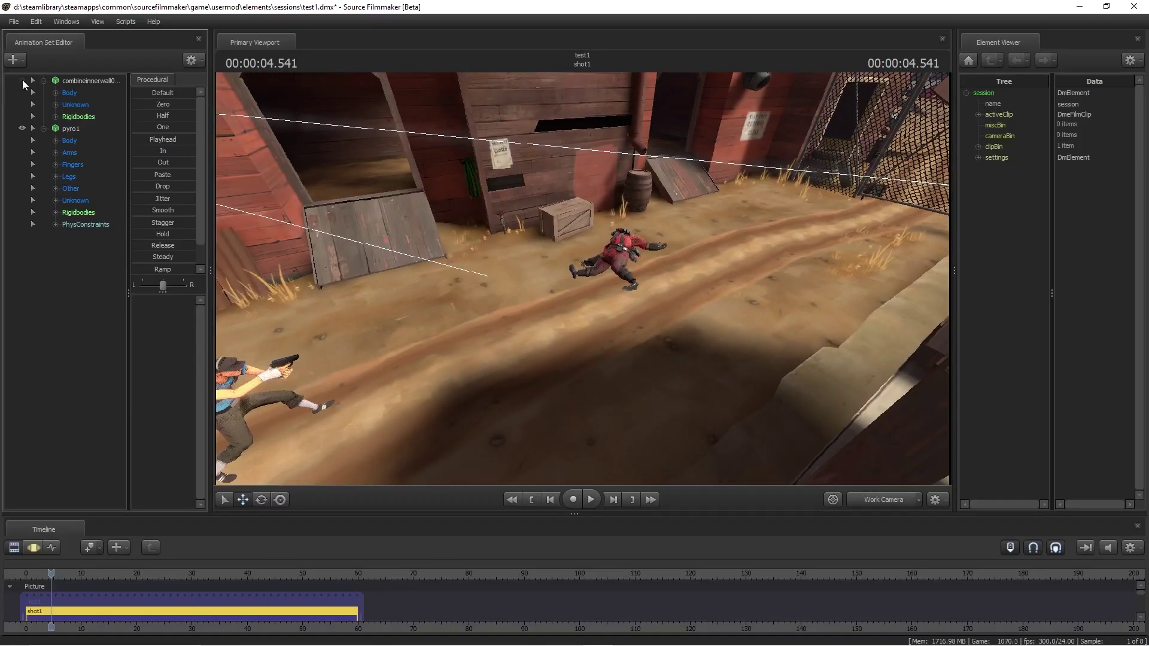